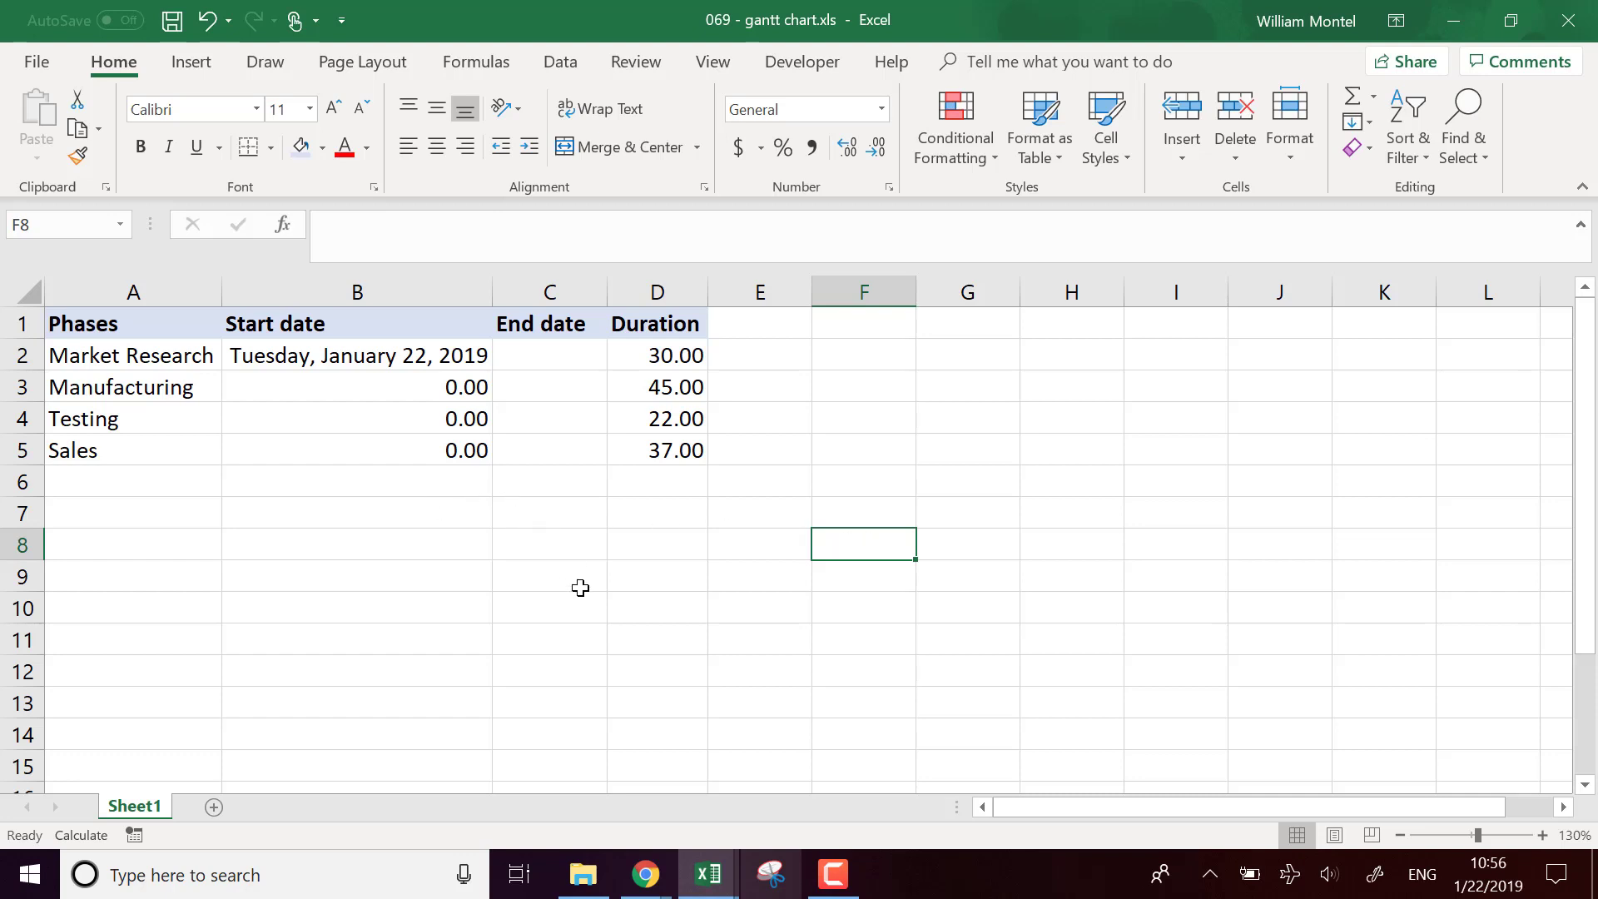
Inspect the phase names, the Market Research start date and its 30-day duration.
left_click_drag(136, 355, 126, 450)
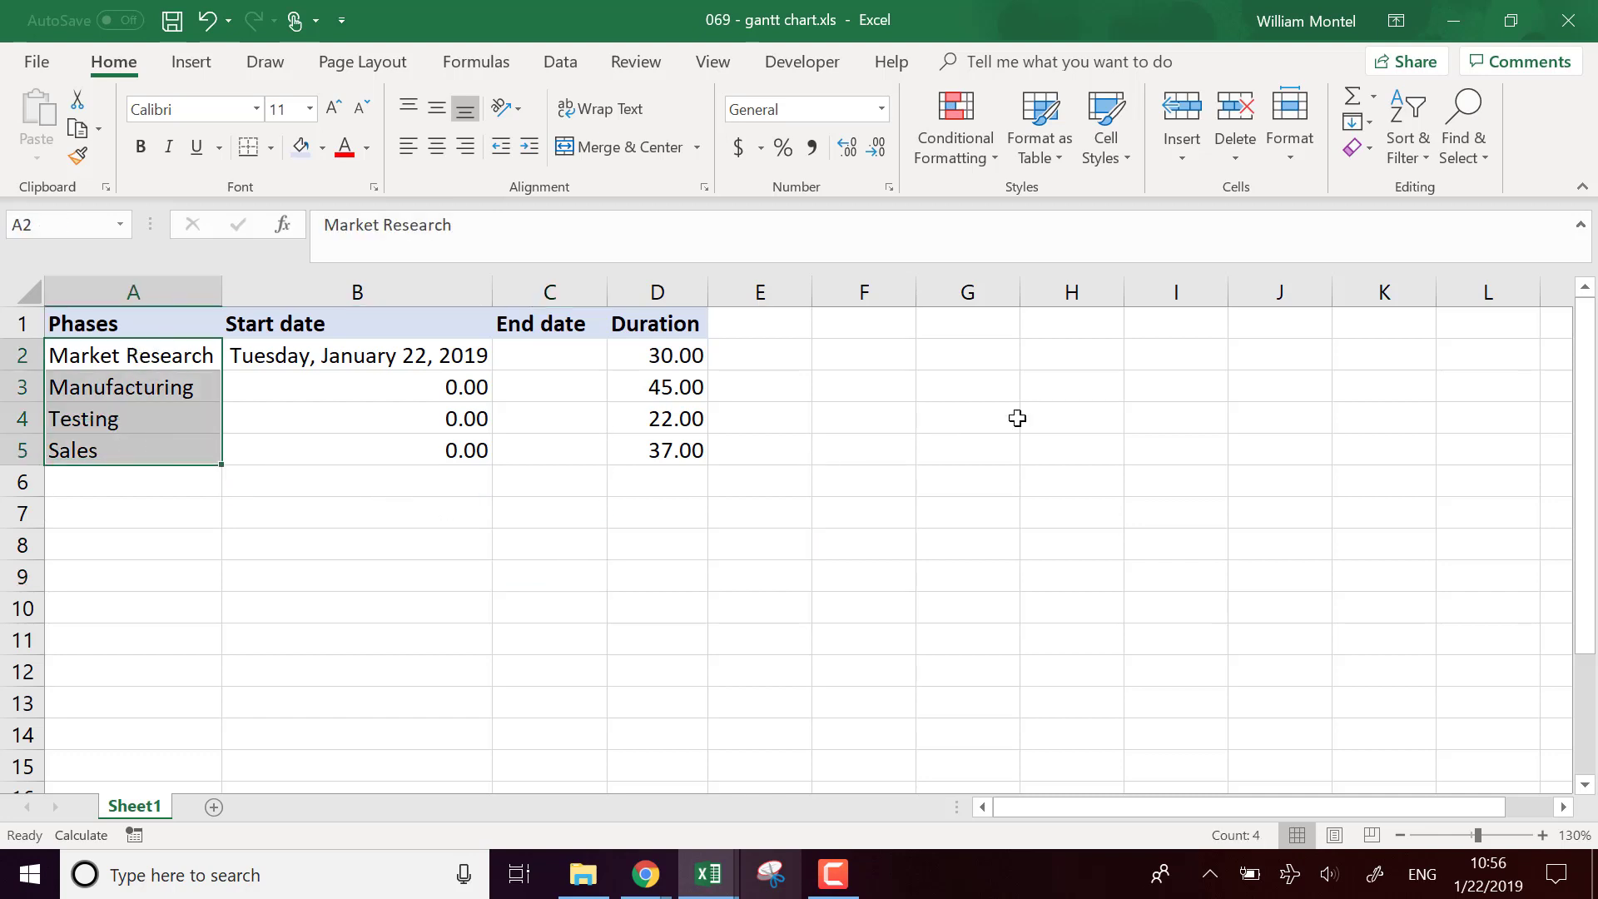
left_click_drag(941, 345, 1255, 348)
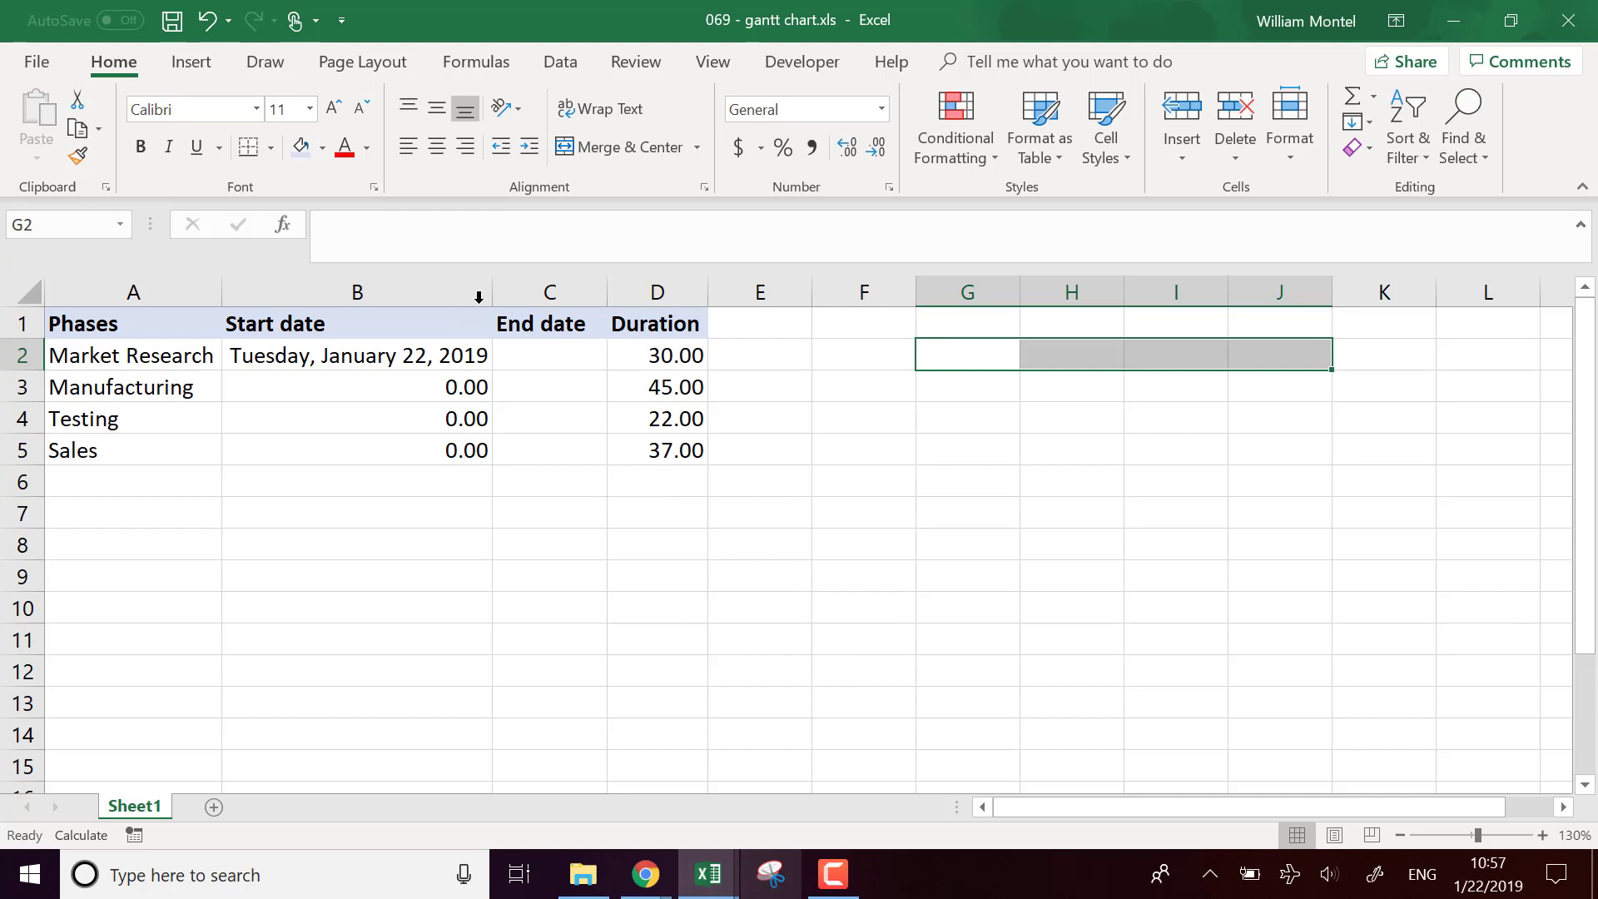
left_click(559, 481)
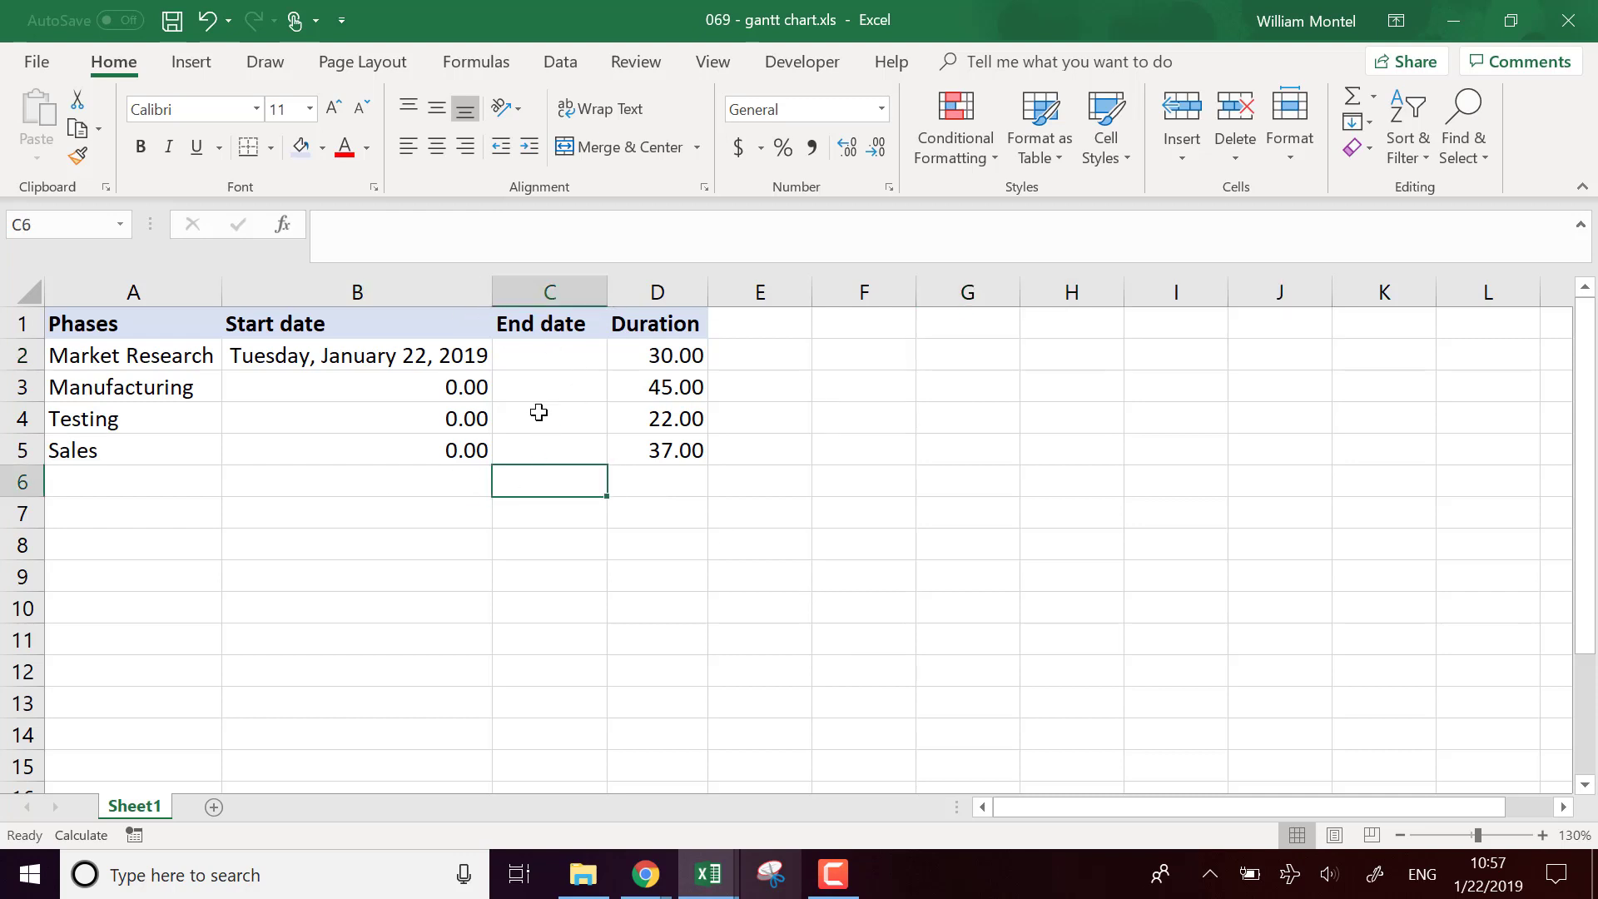
left_click(127, 352)
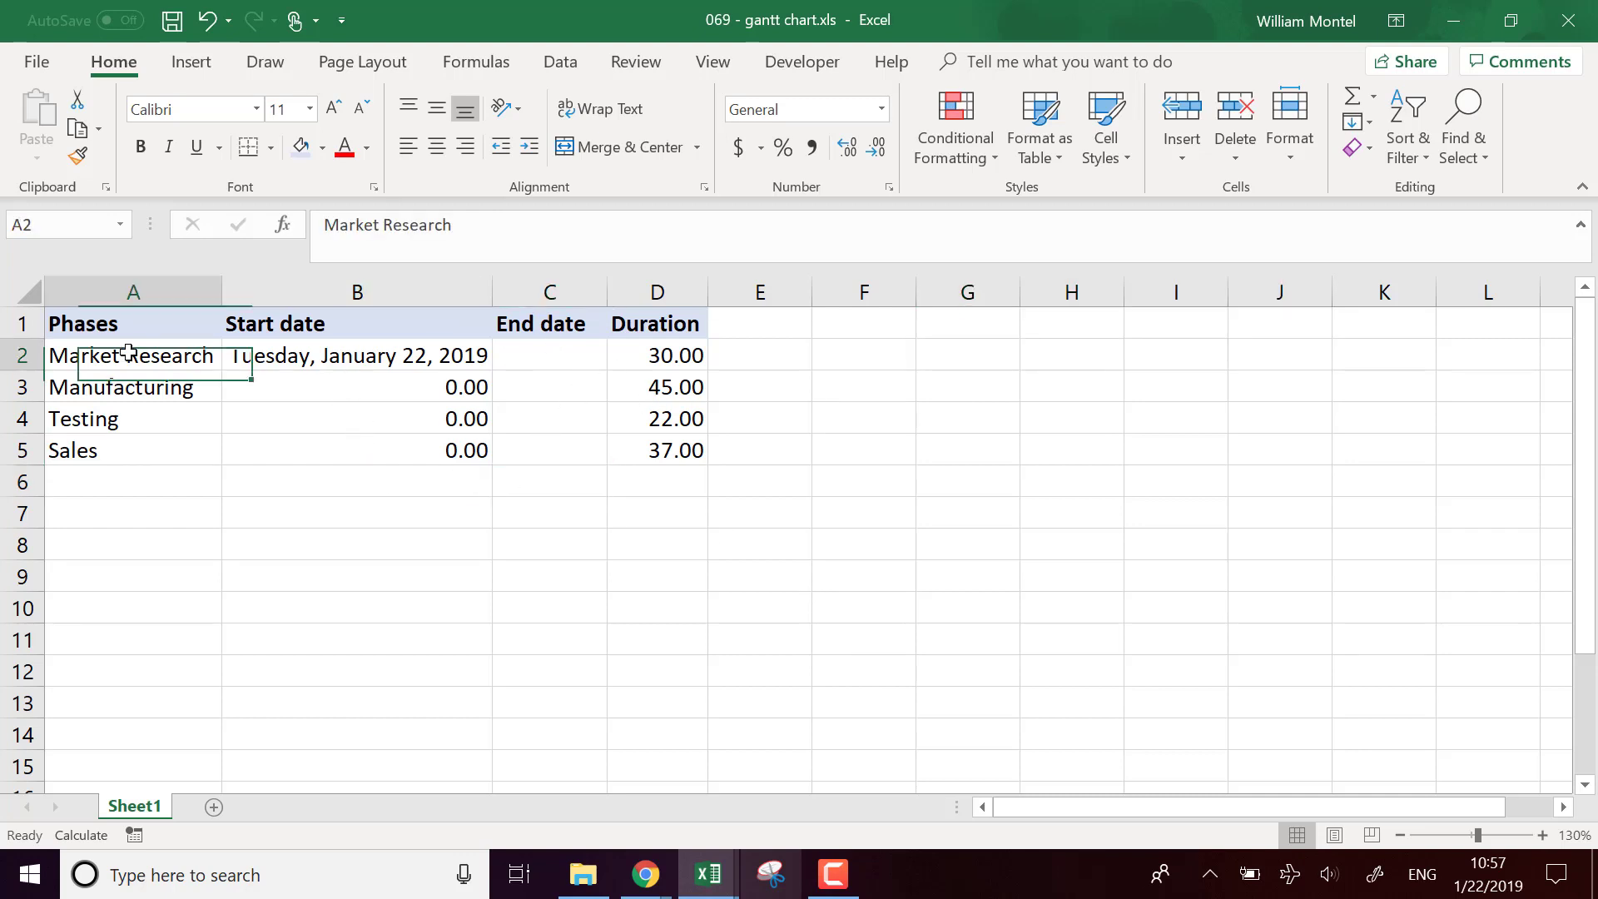
left_click(342, 364)
left_click(553, 366)
left_click(657, 358)
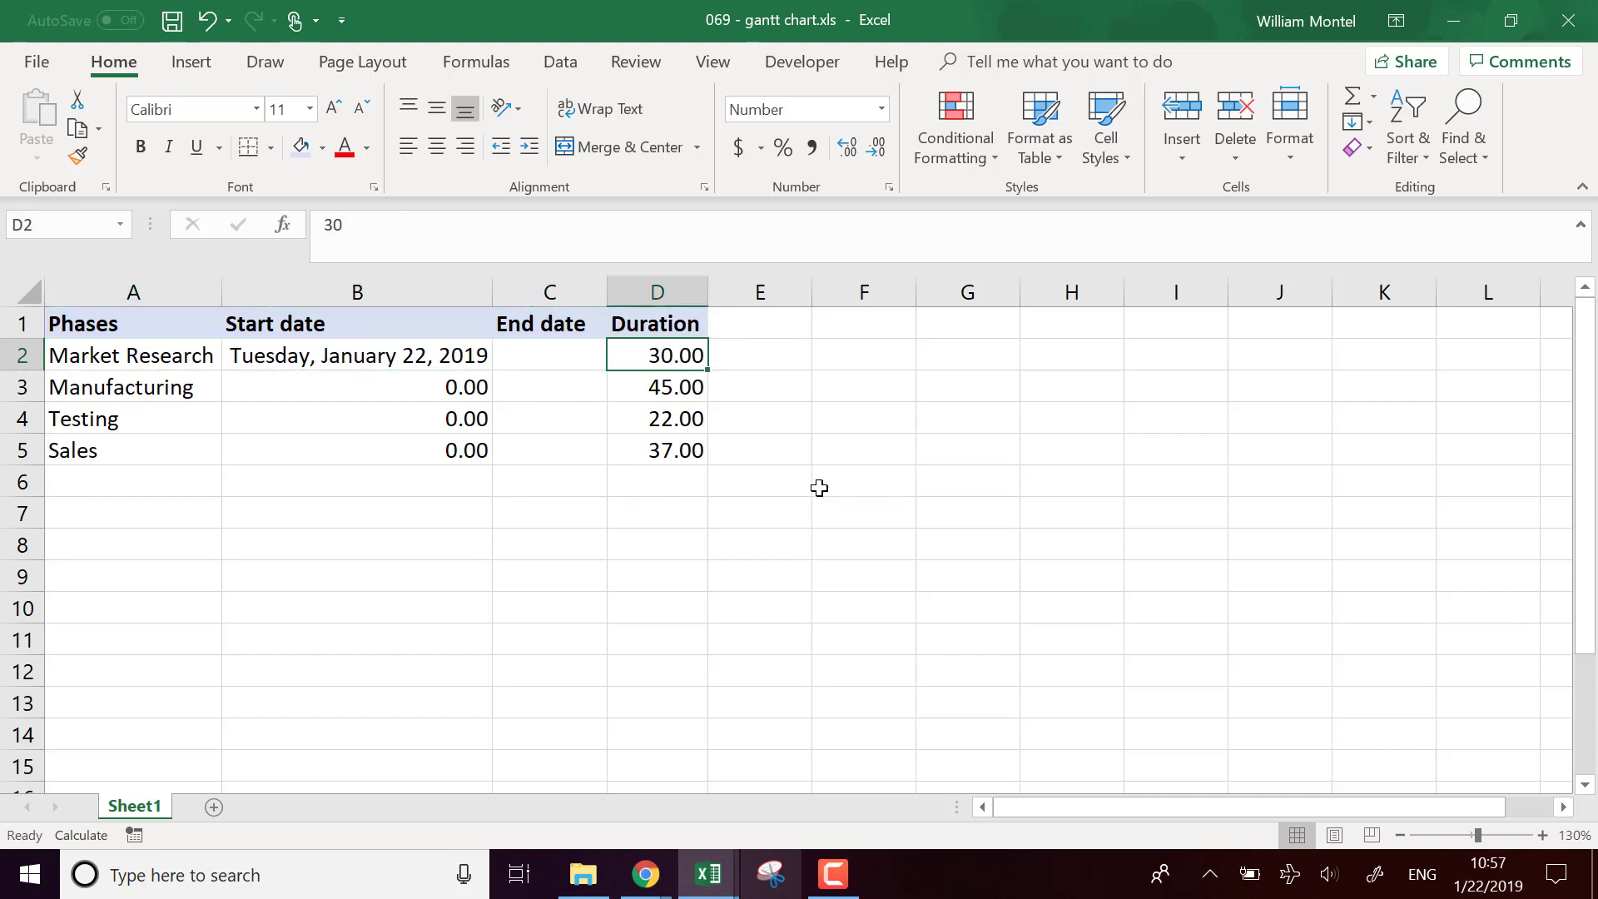
left_click(865, 378)
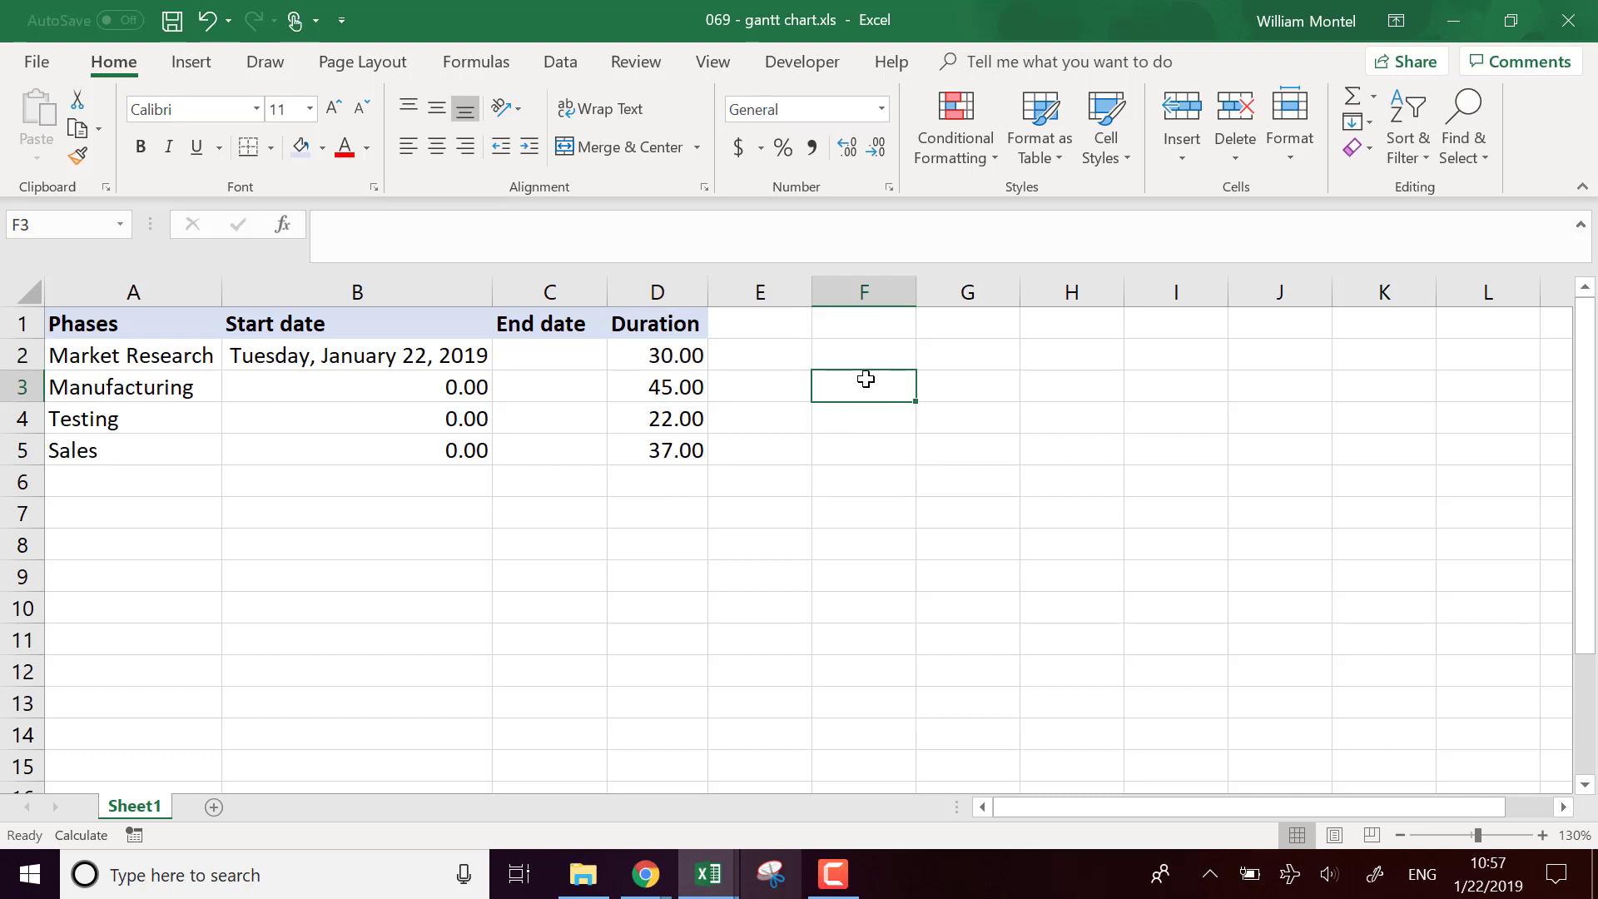
left_click_drag(684, 354, 681, 462)
Enter the formula =B2+D2 in C2 as the Market Research end date.
left_click(543, 348)
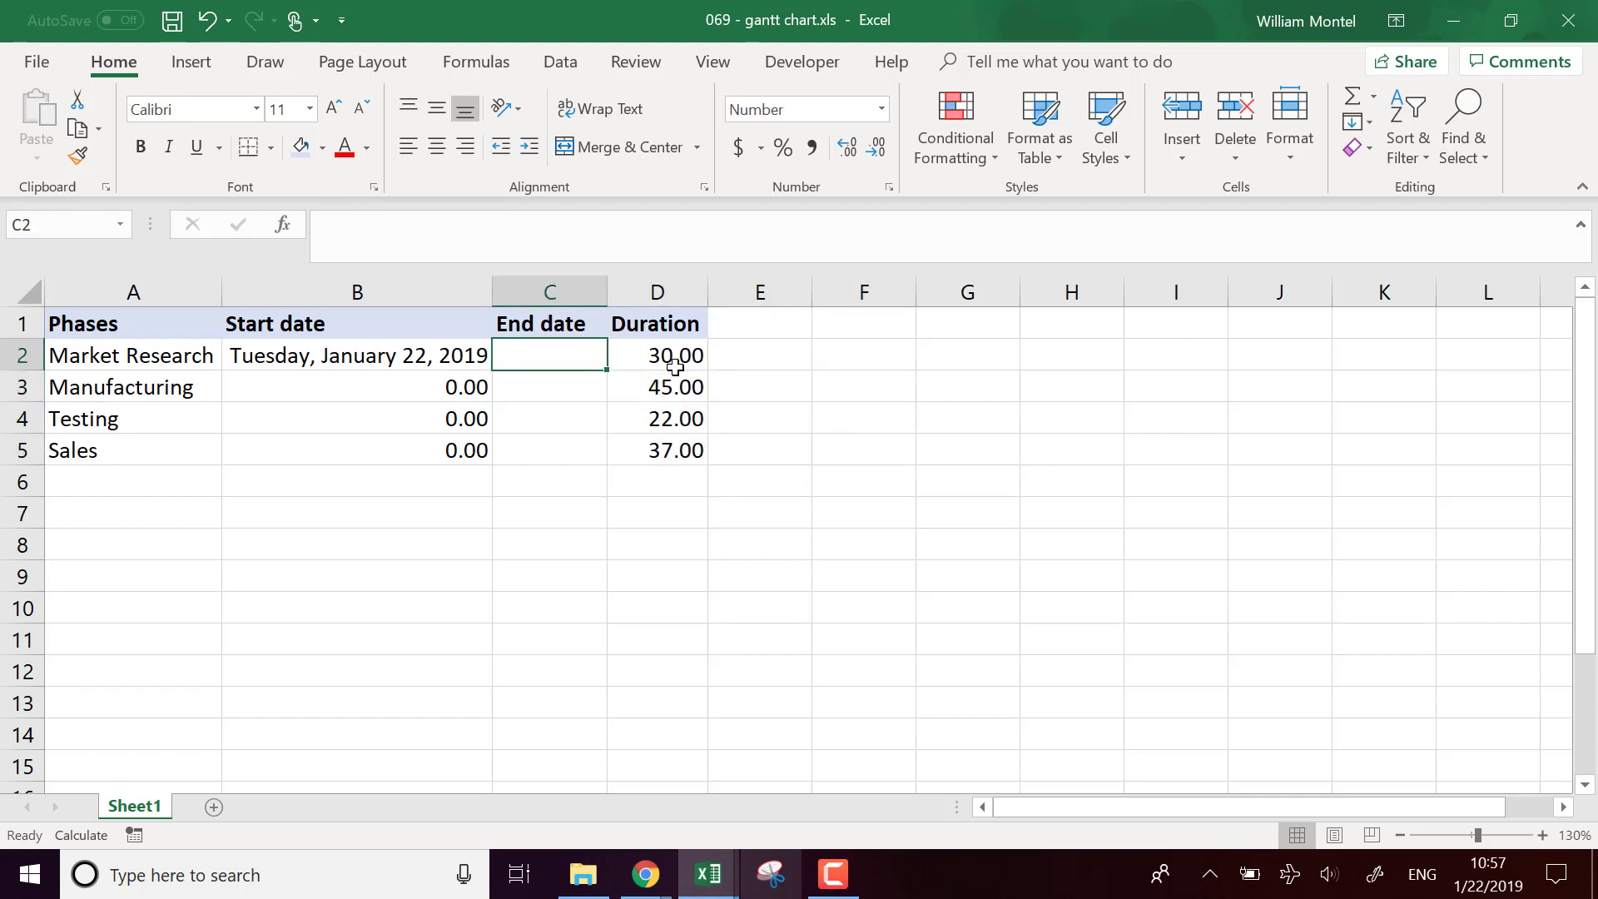
type("=")
key("Left")
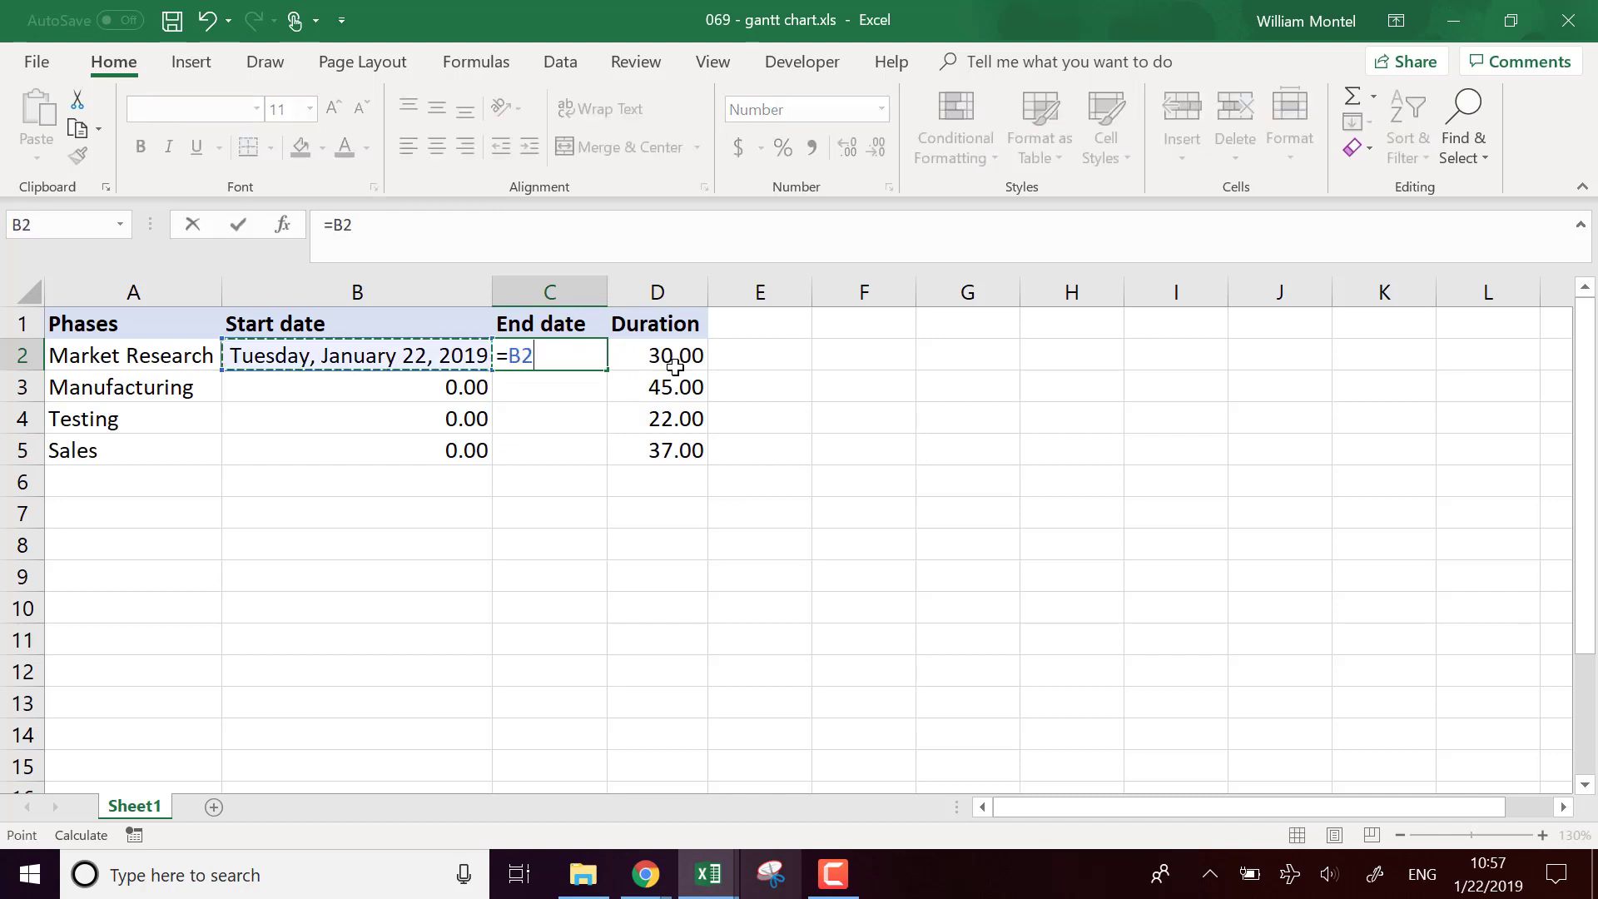
type("+")
key("Right")
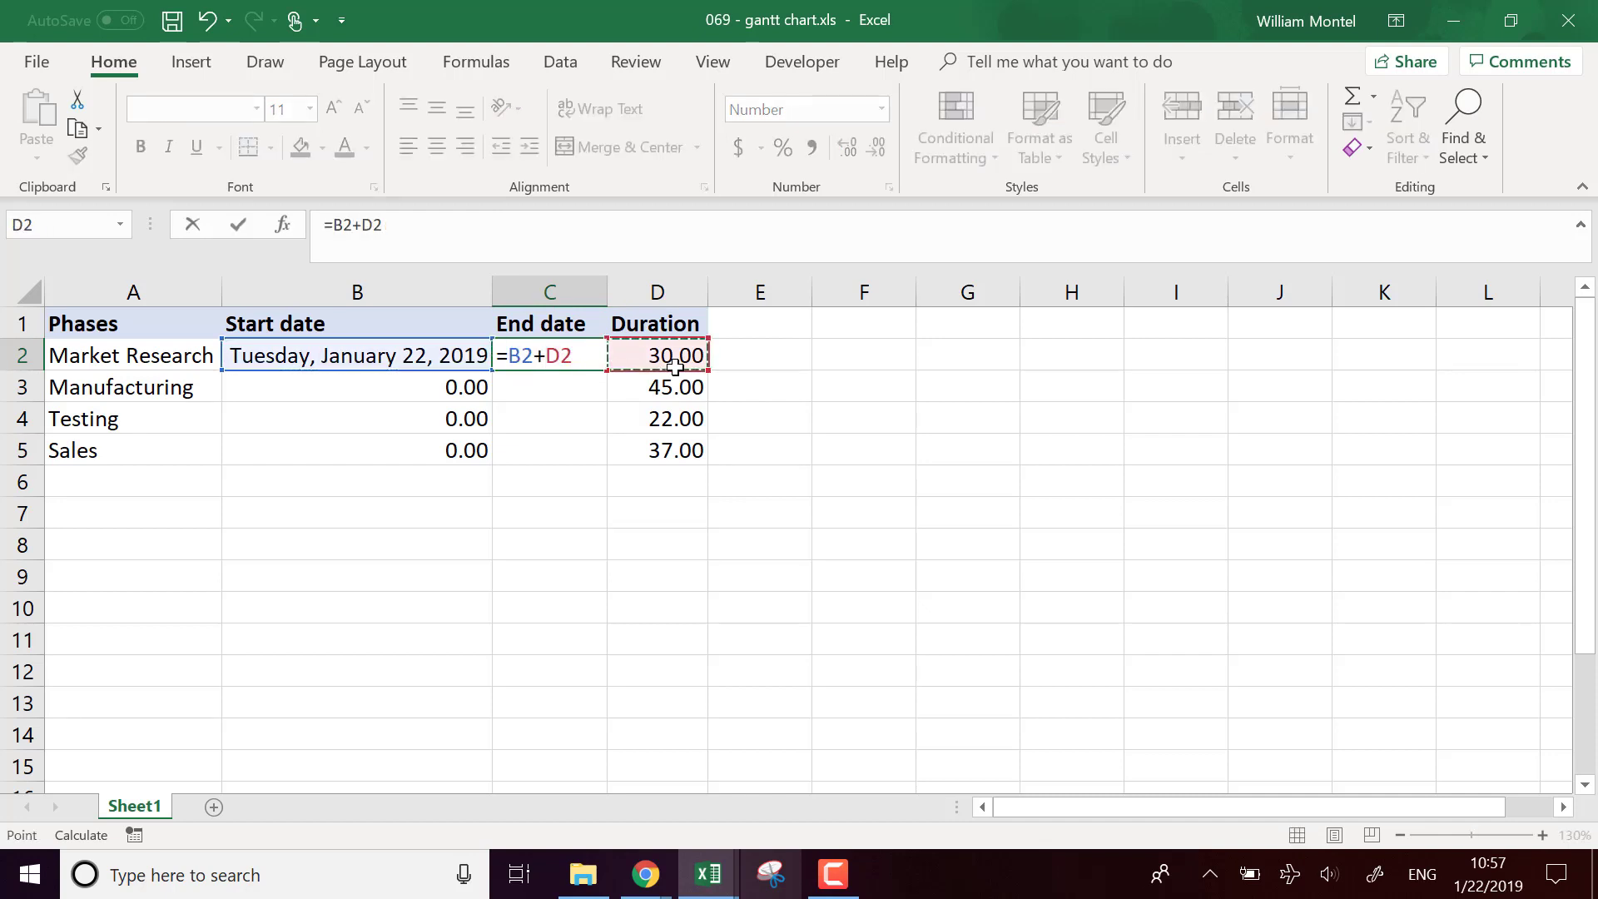
key("Return")
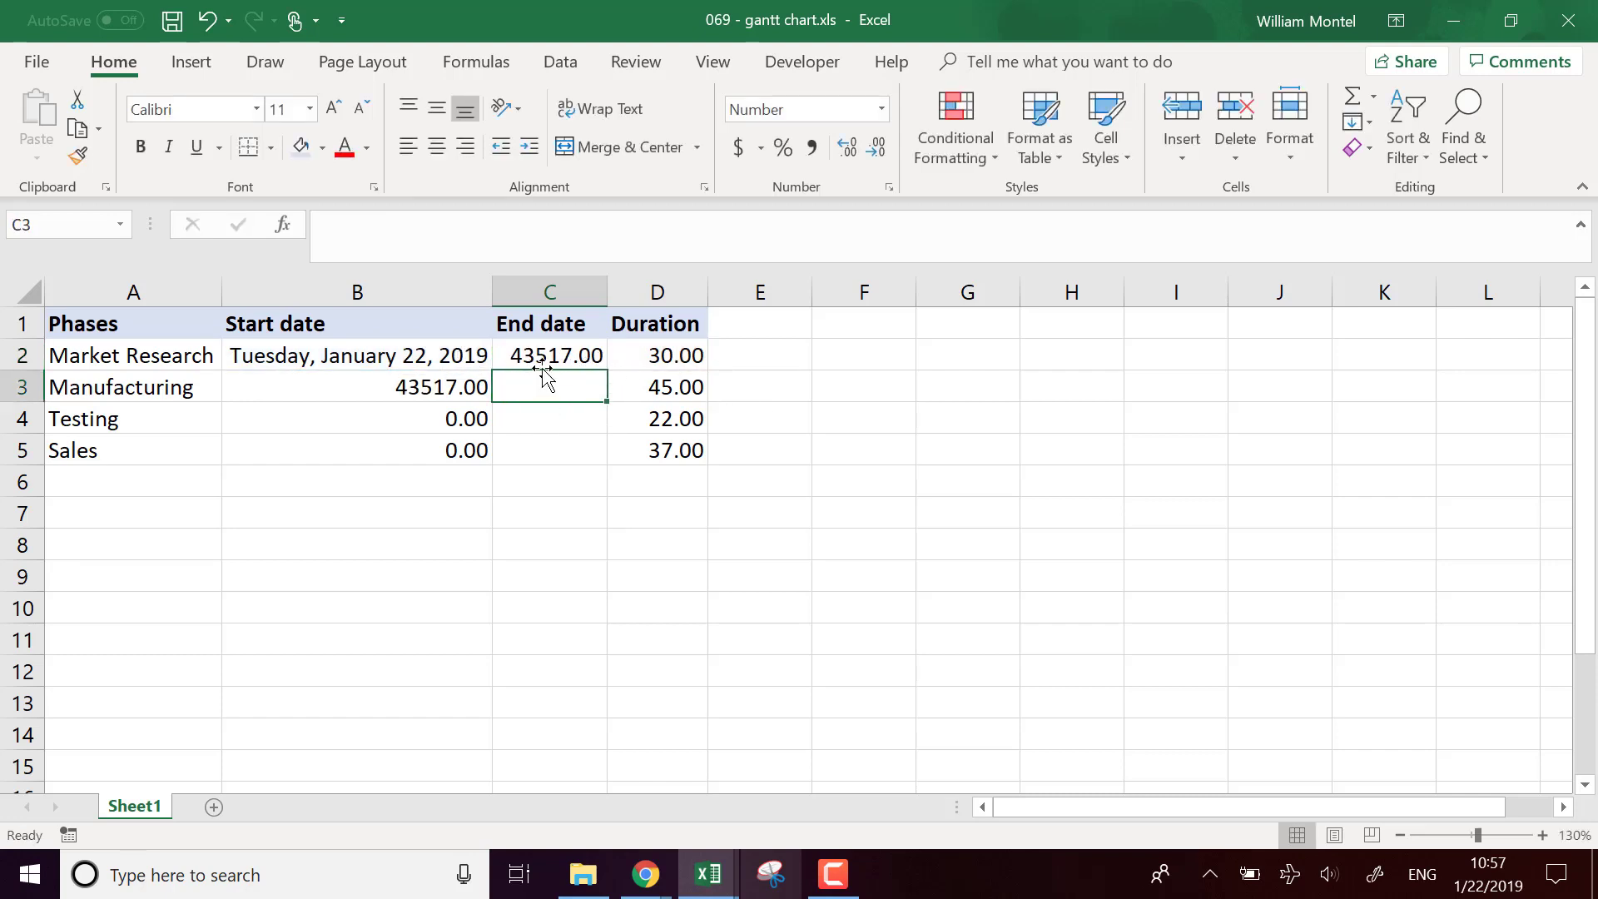
Check the C2, B2 and D2 values, then select the B2:C2 date cells.
left_click(569, 356)
left_click(437, 359)
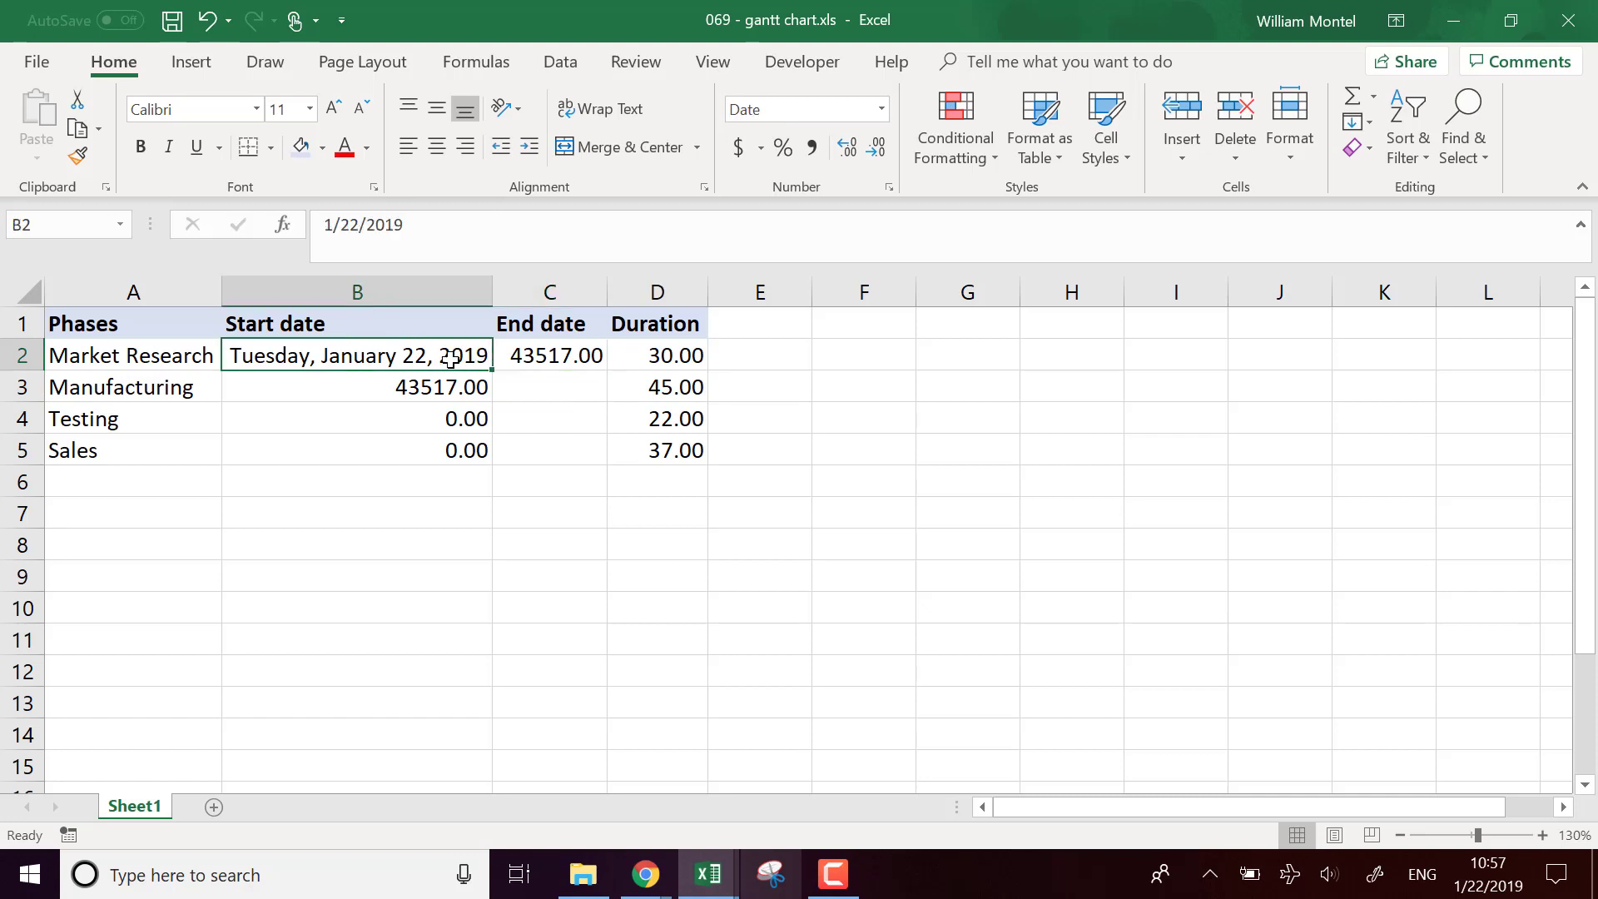
left_click(662, 356)
left_click_drag(474, 353, 554, 355)
Format the Market Research dates in B2:C2 as Long Date.
left_click(881, 109)
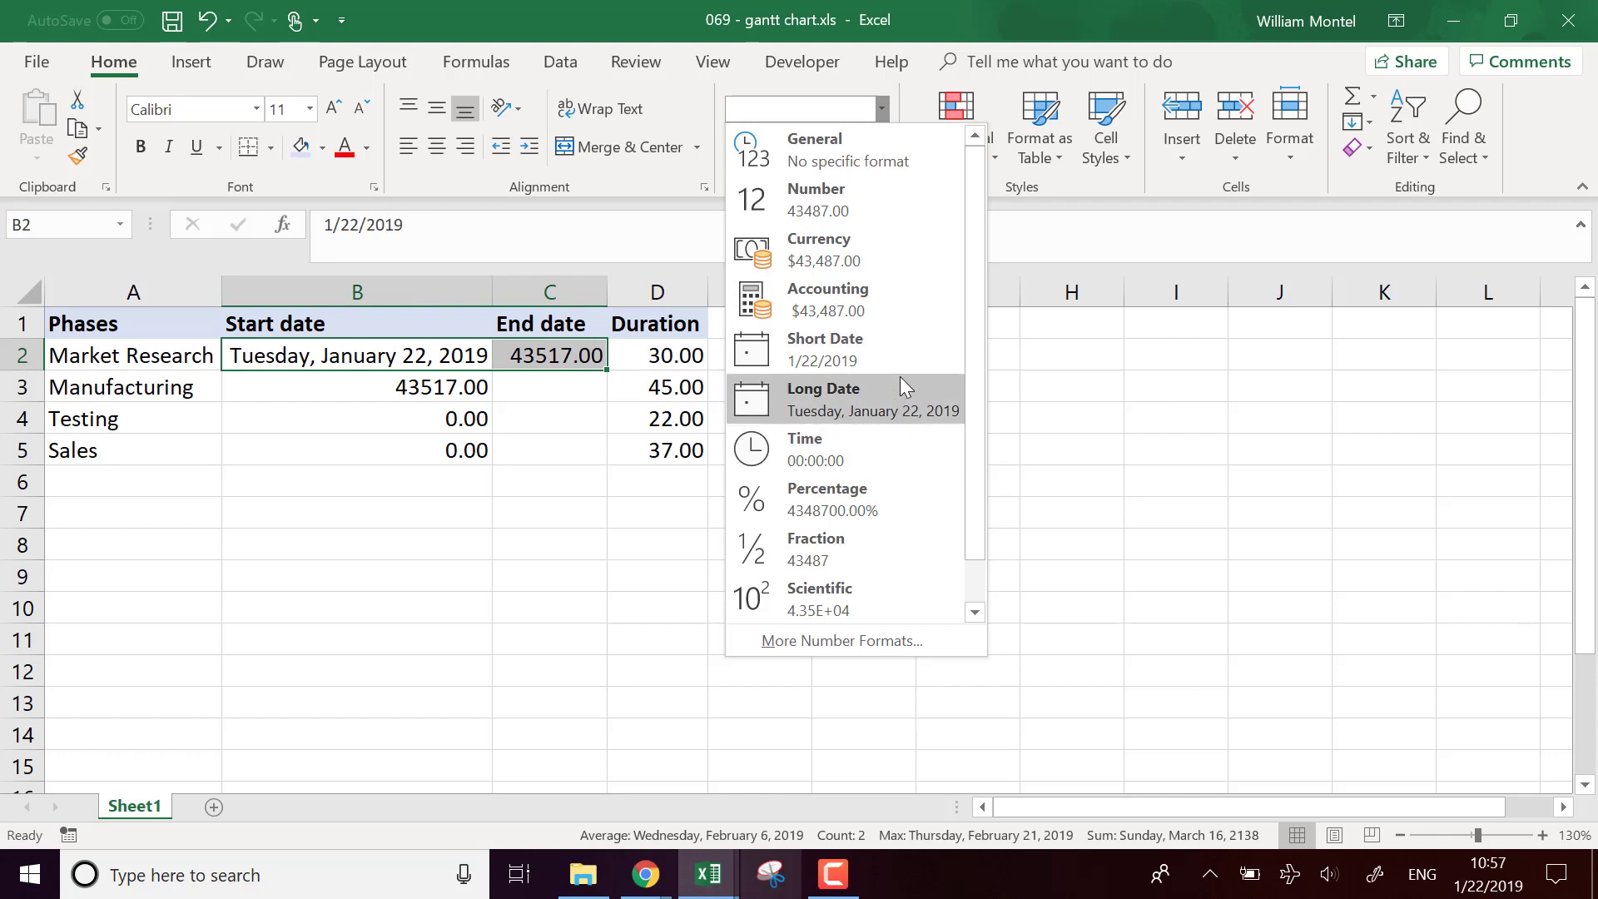
left_click(897, 424)
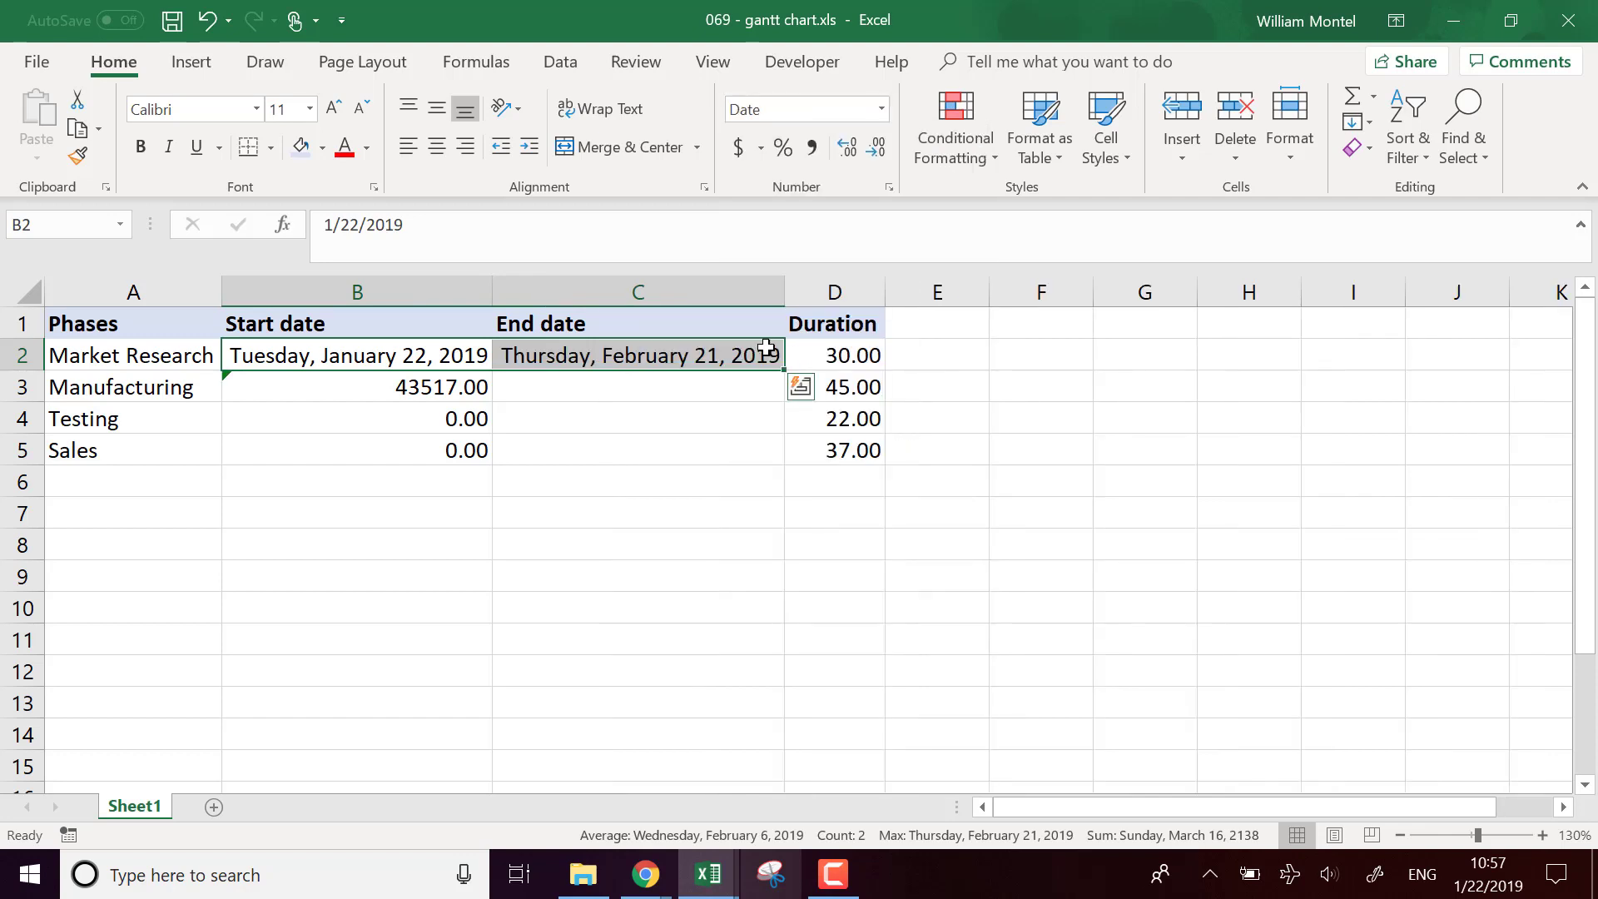
left_click(771, 491)
left_click_drag(445, 346, 750, 355)
Set Manufacturing's start date in B3 to =C2.
left_click(408, 385)
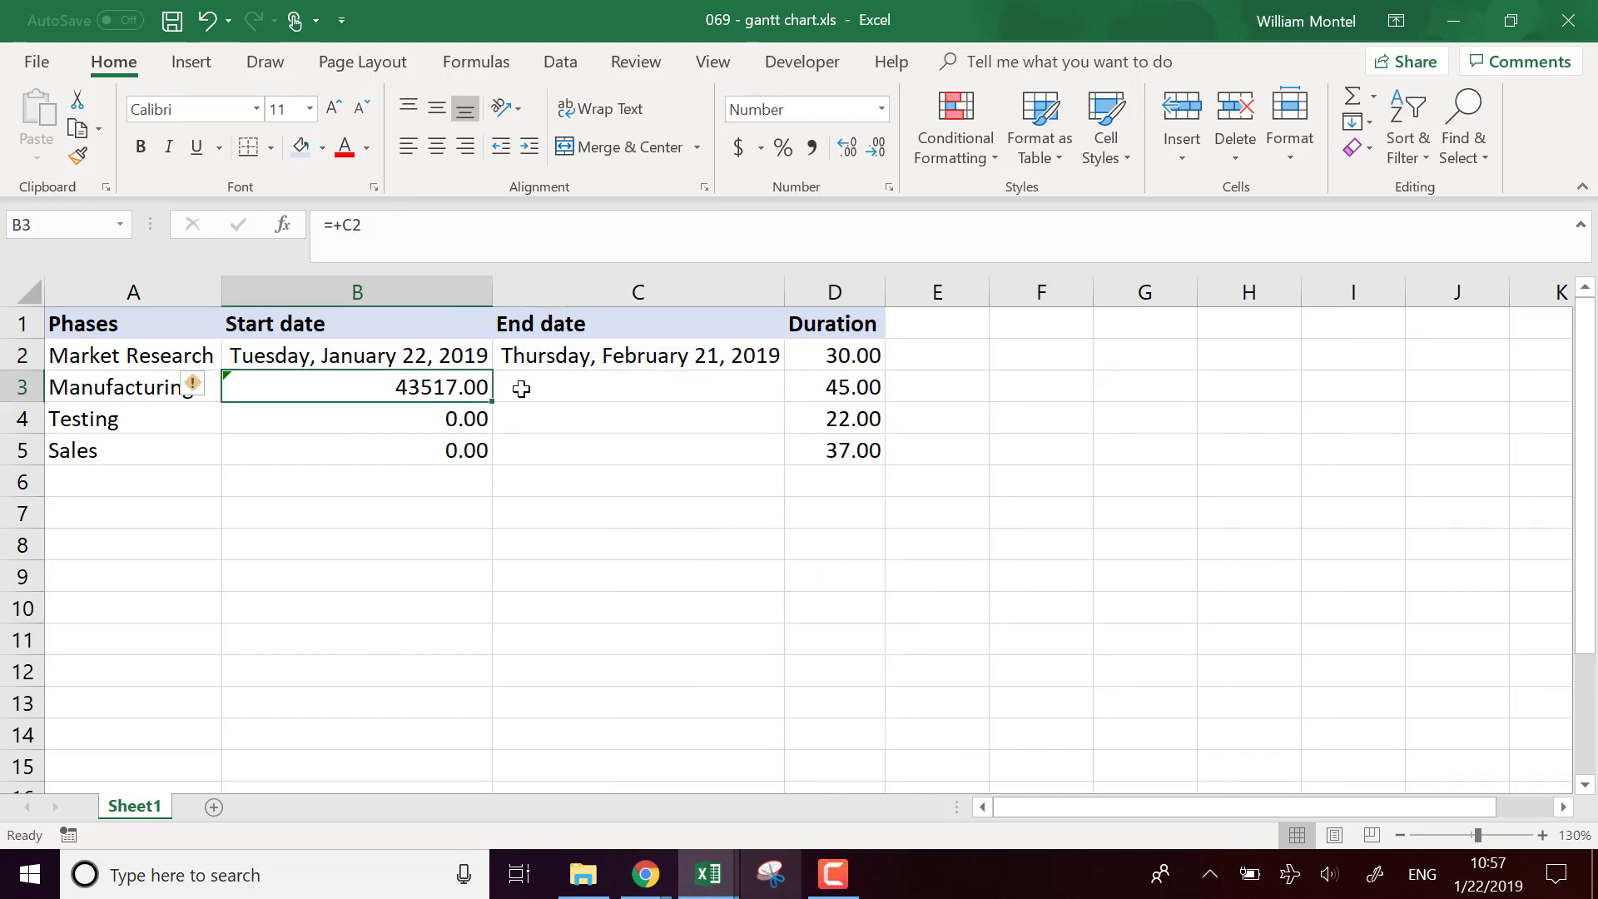
double_click(449, 387)
key("Escape")
type("=")
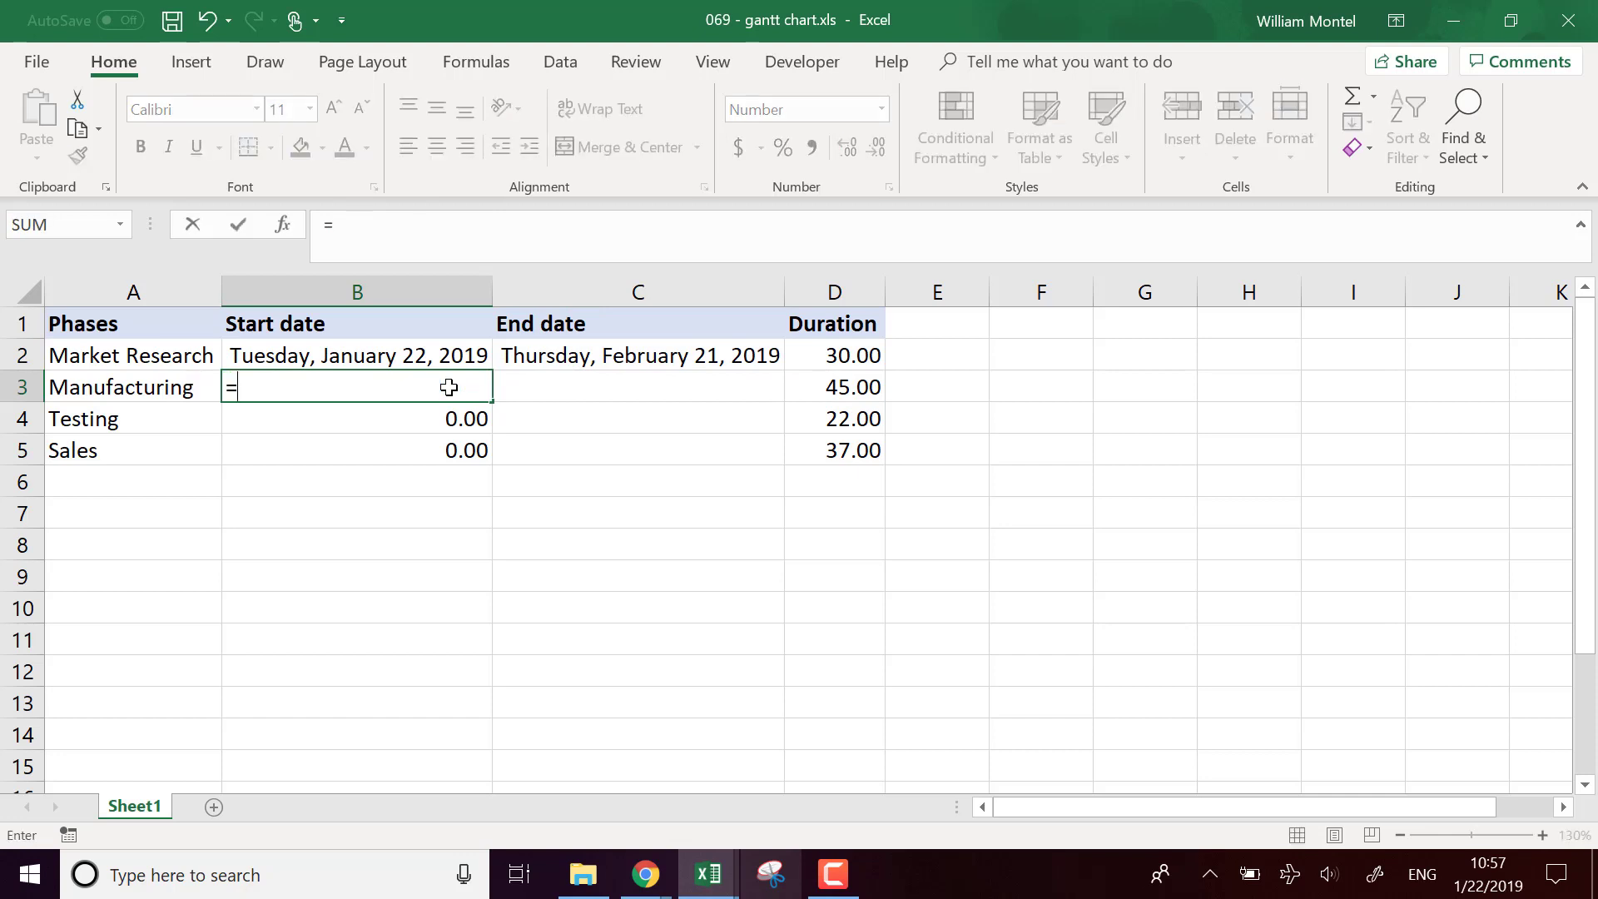
key("Right")
key("Up")
key("Return")
left_click(446, 388)
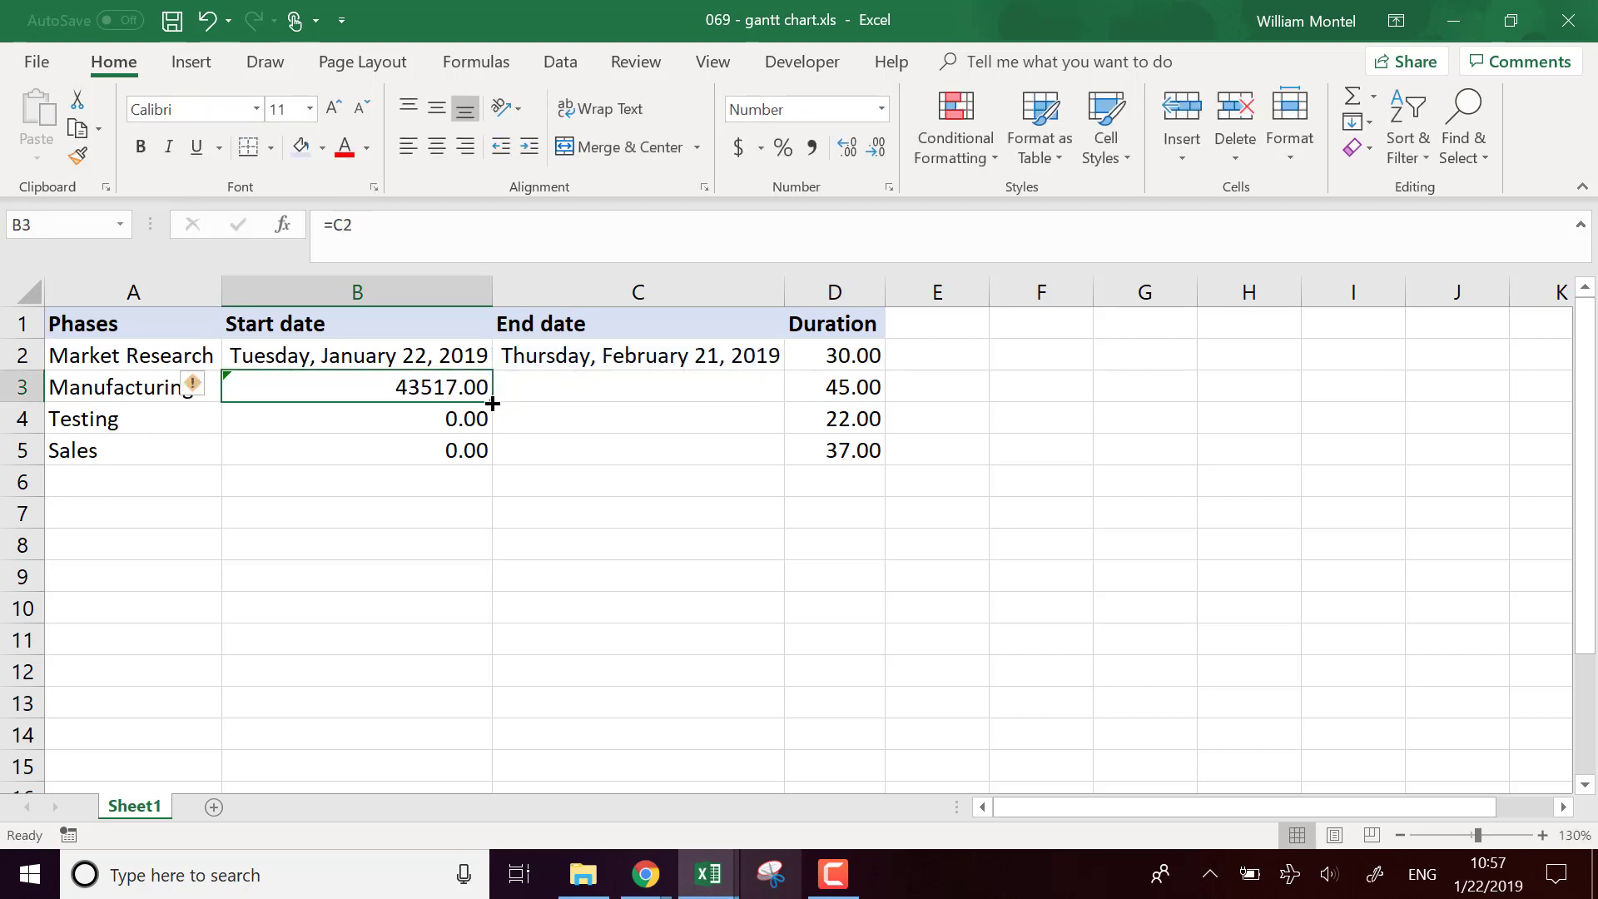
Fill the end date formula from C2 down to C5.
left_click(728, 366)
left_click_drag(787, 370, 772, 458)
left_click(486, 393)
left_click(464, 425)
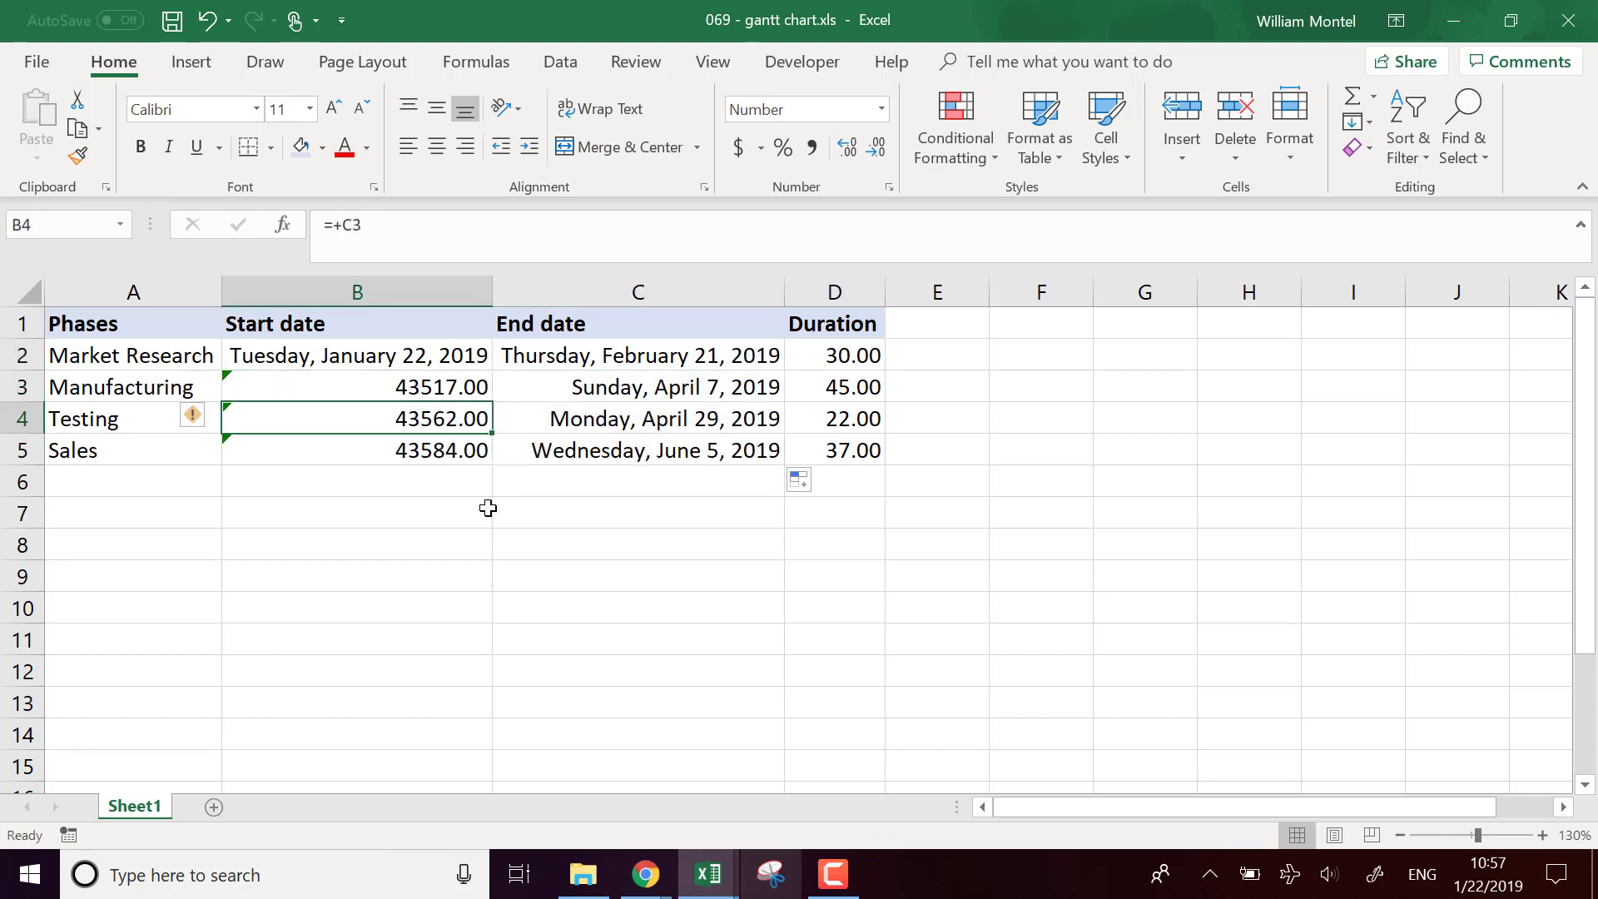
Format B2:C5 as Long Date and autofit column B to the dates.
left_click_drag(621, 464, 442, 357)
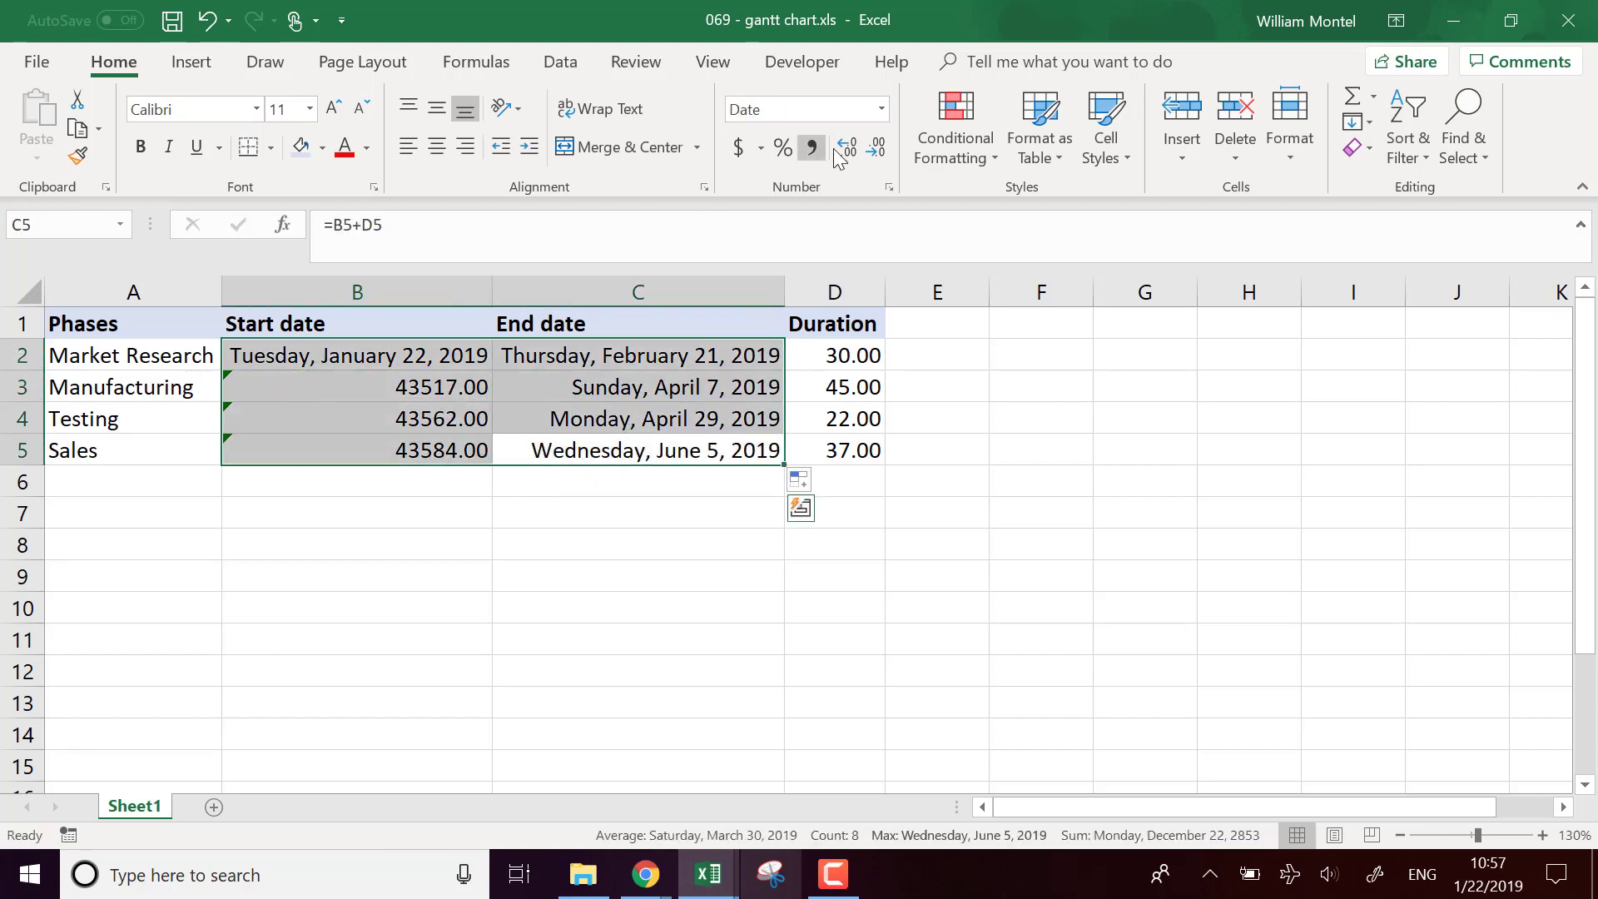
left_click(880, 109)
left_click(881, 399)
left_click(685, 599)
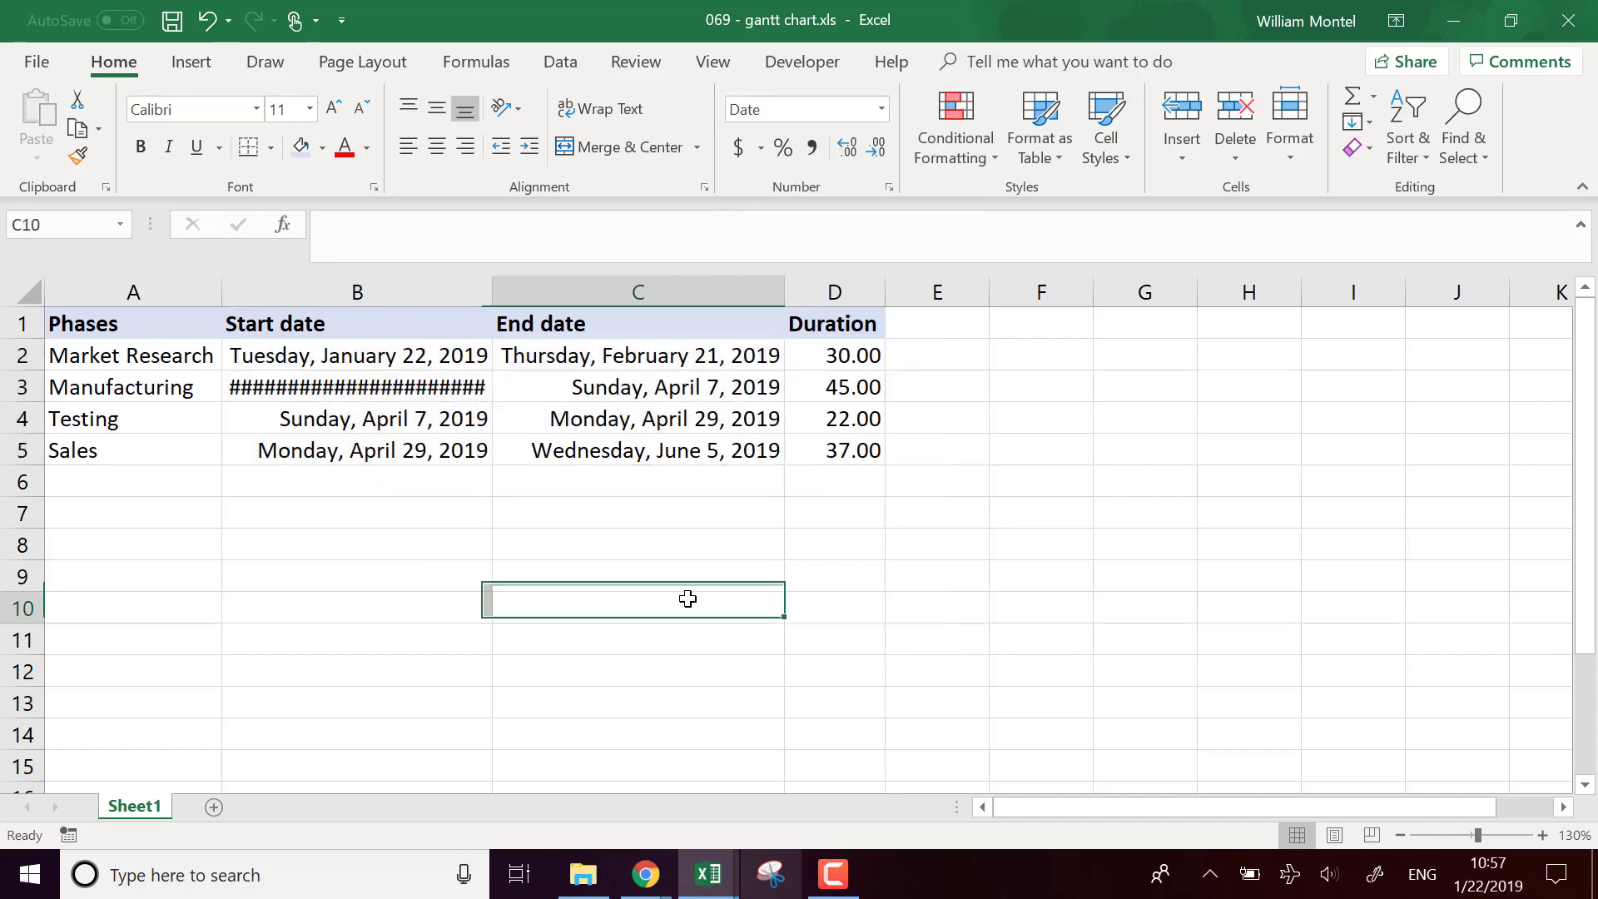
double_click(495, 284)
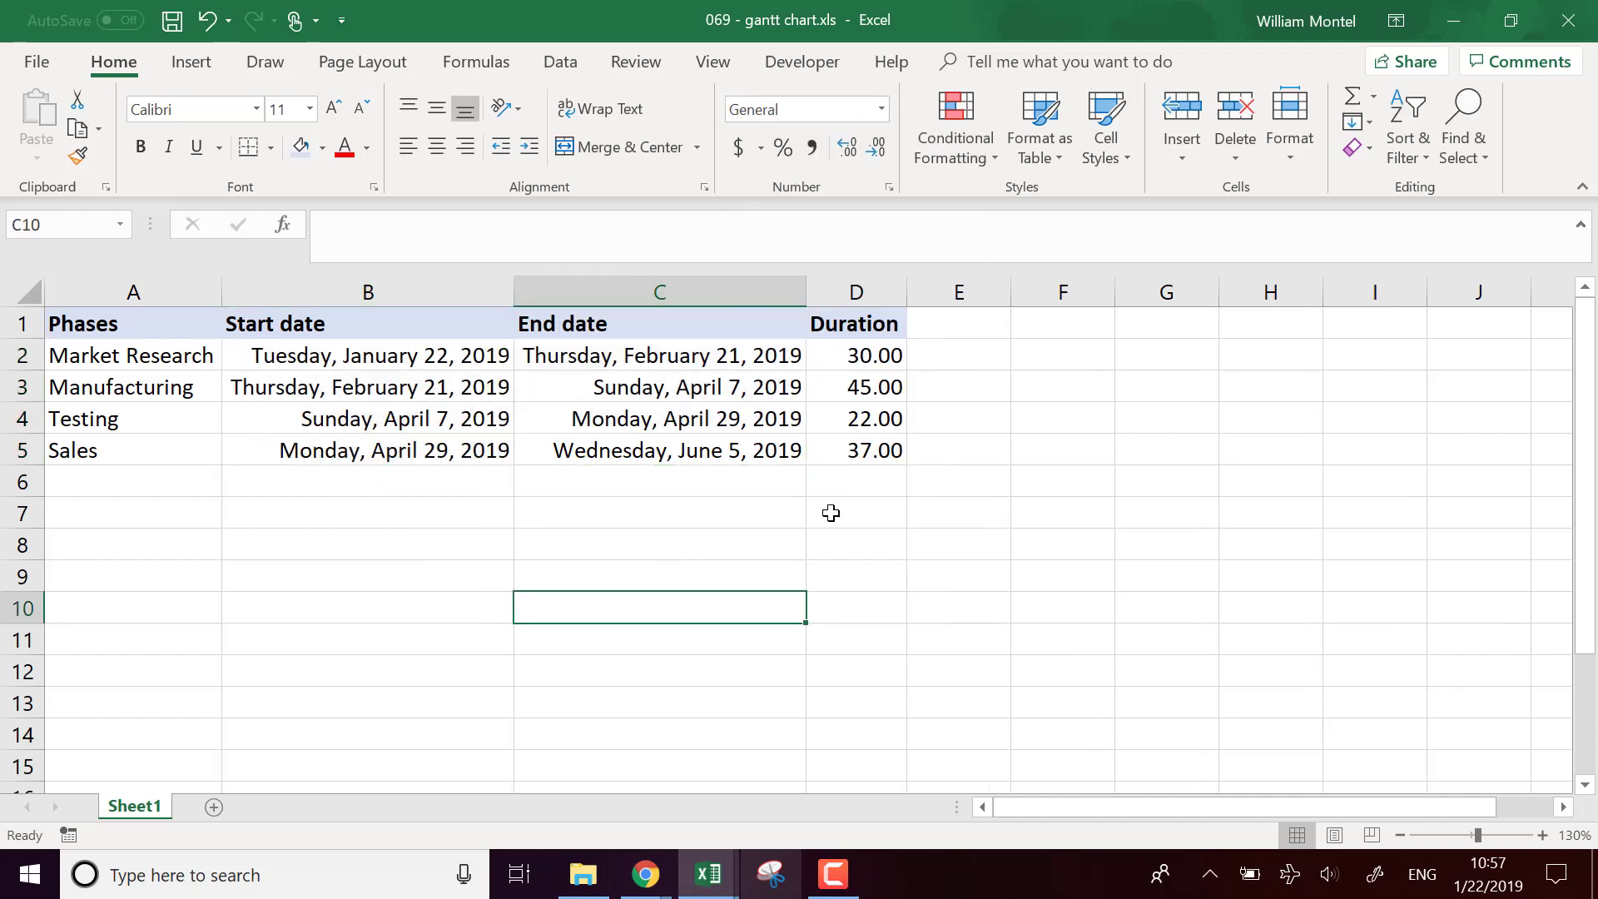
left_click(828, 513)
Format the dates in B2:C5 as Number, showing serial values like 43487.00.
left_click(975, 550)
left_click_drag(366, 355, 688, 457)
left_click(881, 109)
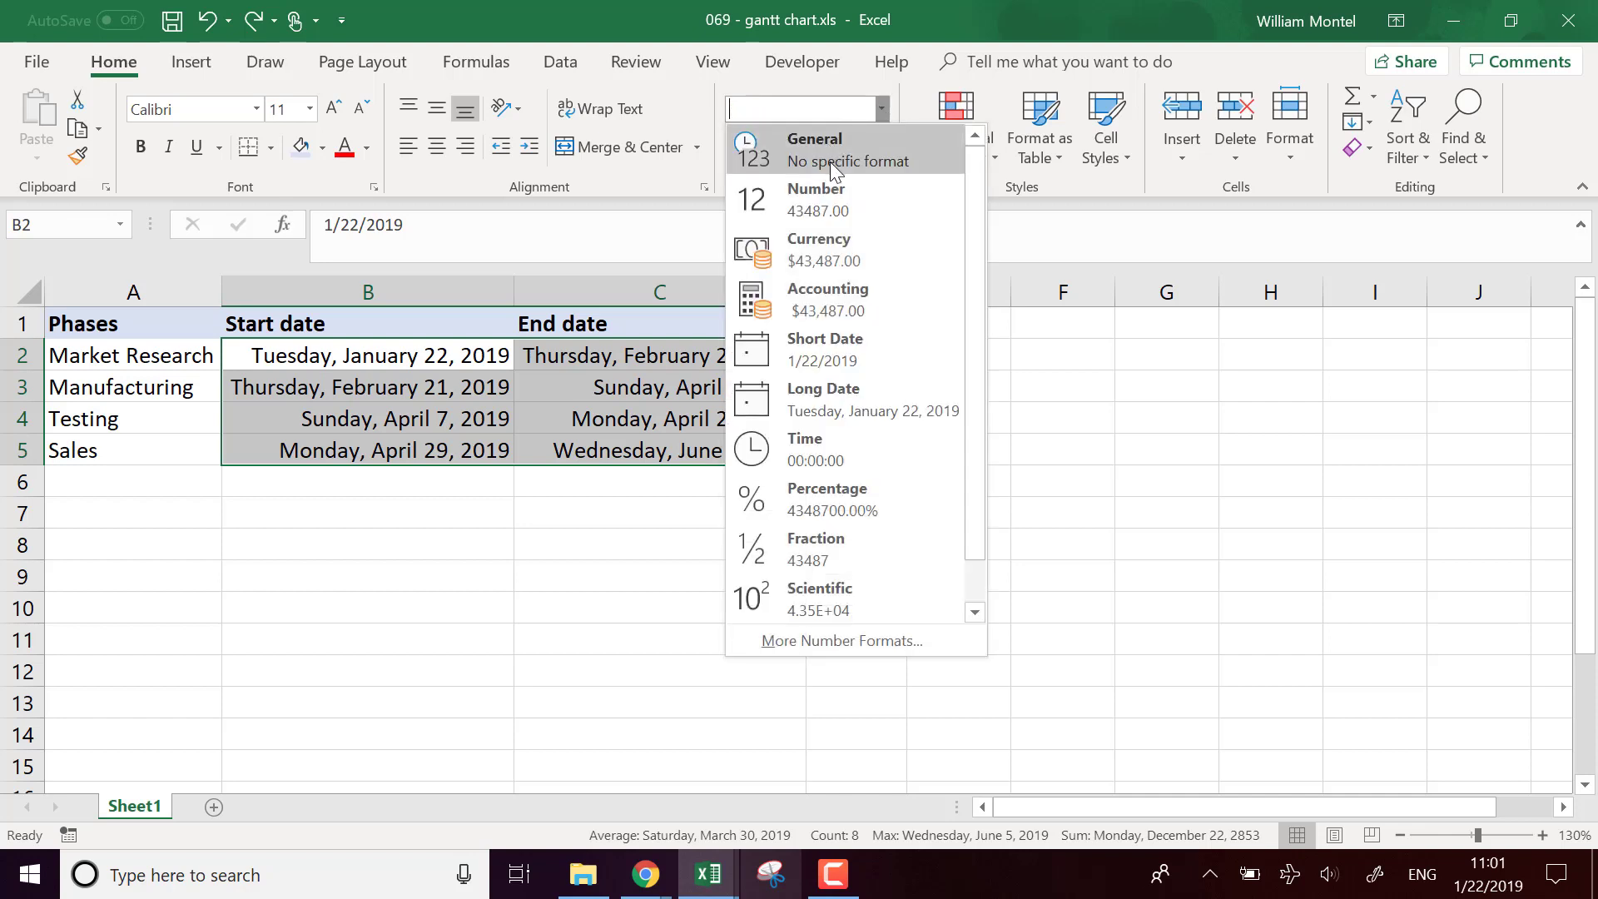
left_click(841, 202)
left_click(1070, 601)
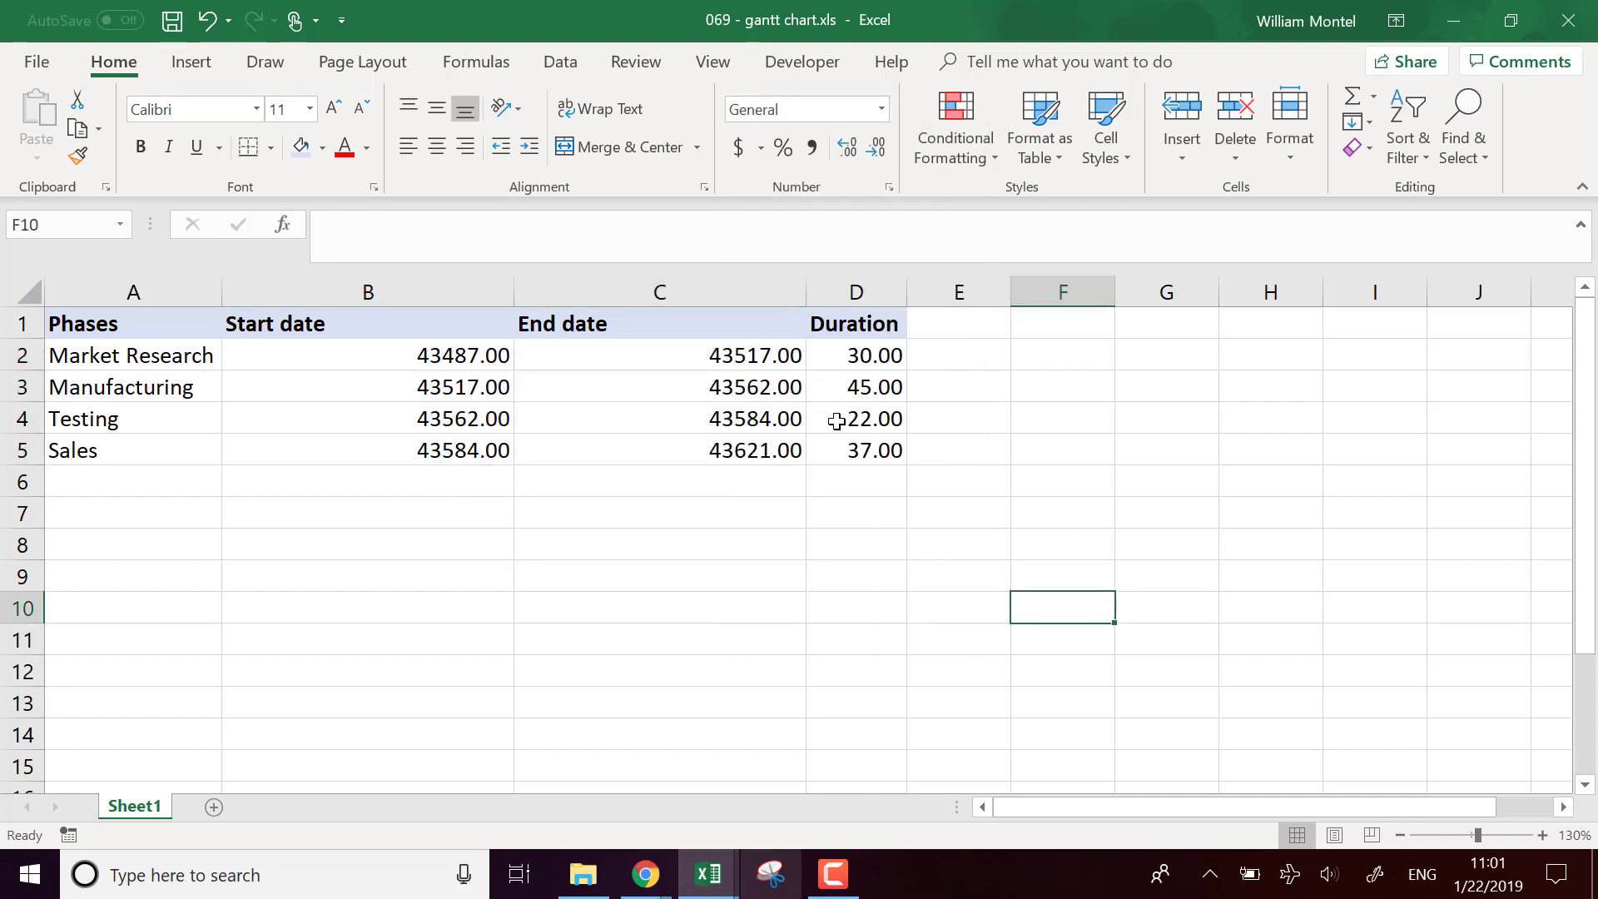
Insert a Stacked Bar chart of A1:D5 and move it right of the dates.
left_click_drag(865, 453, 117, 314)
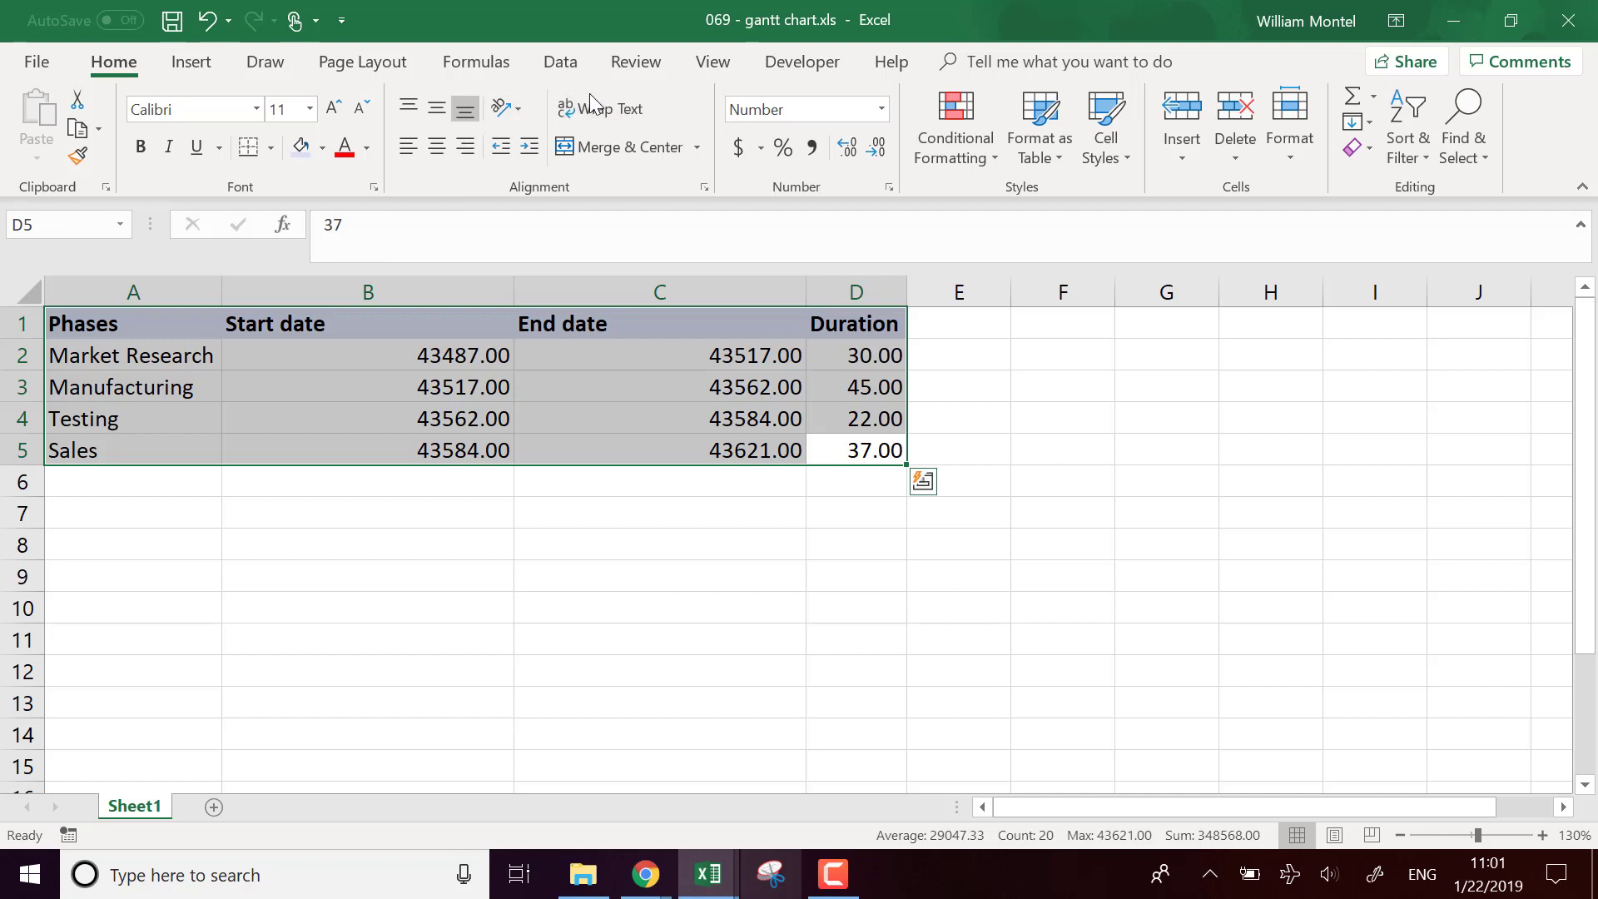
left_click(193, 63)
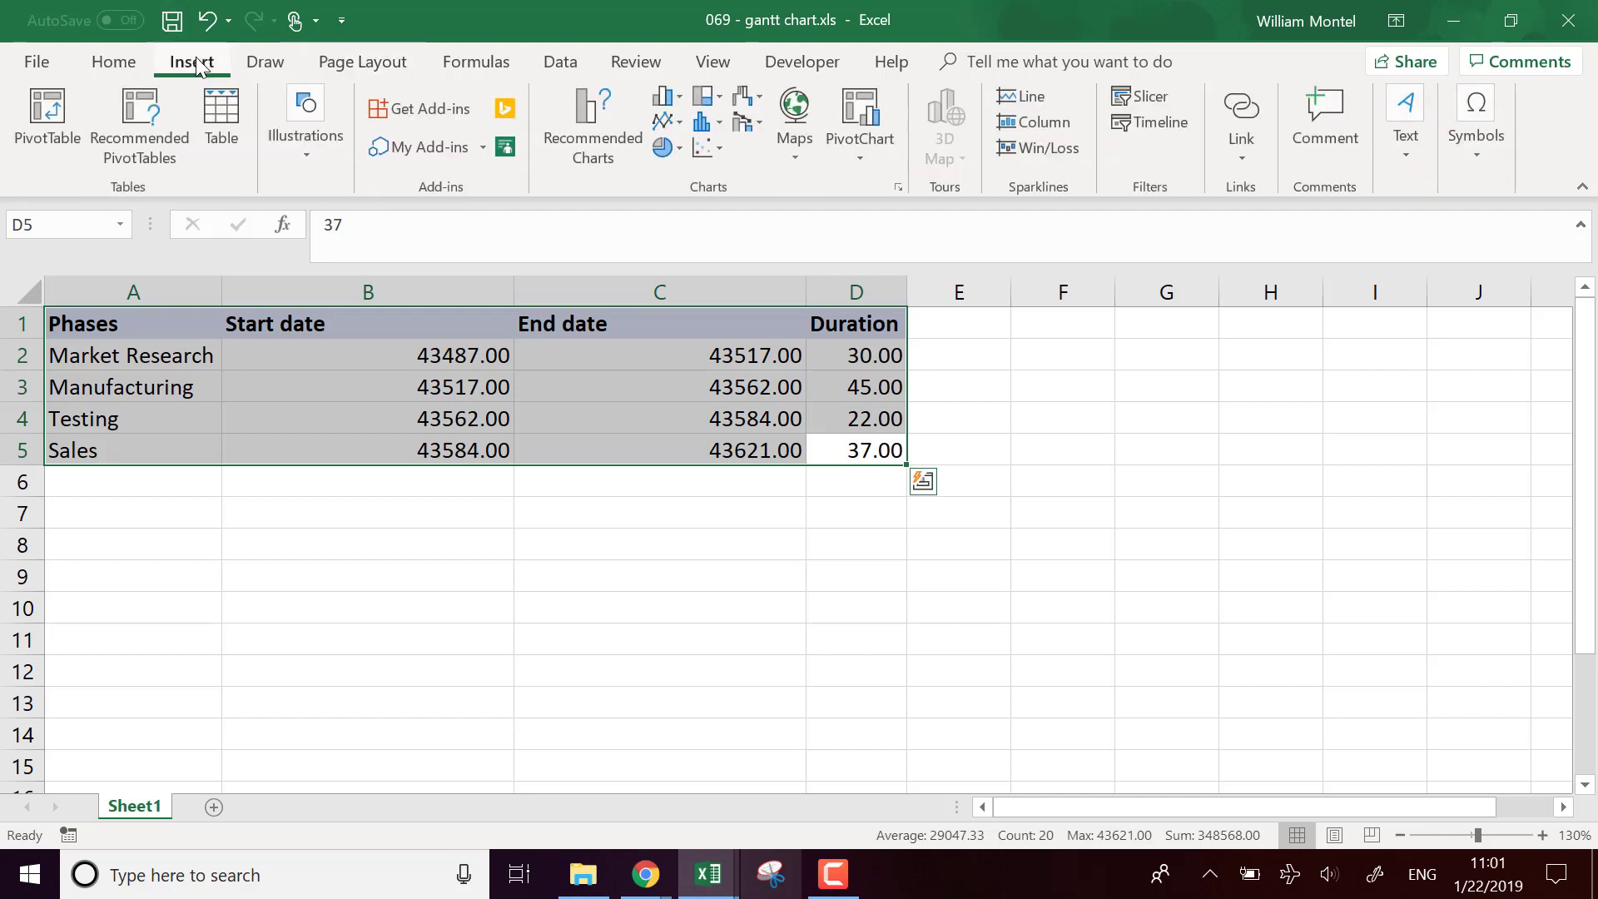
left_click(674, 100)
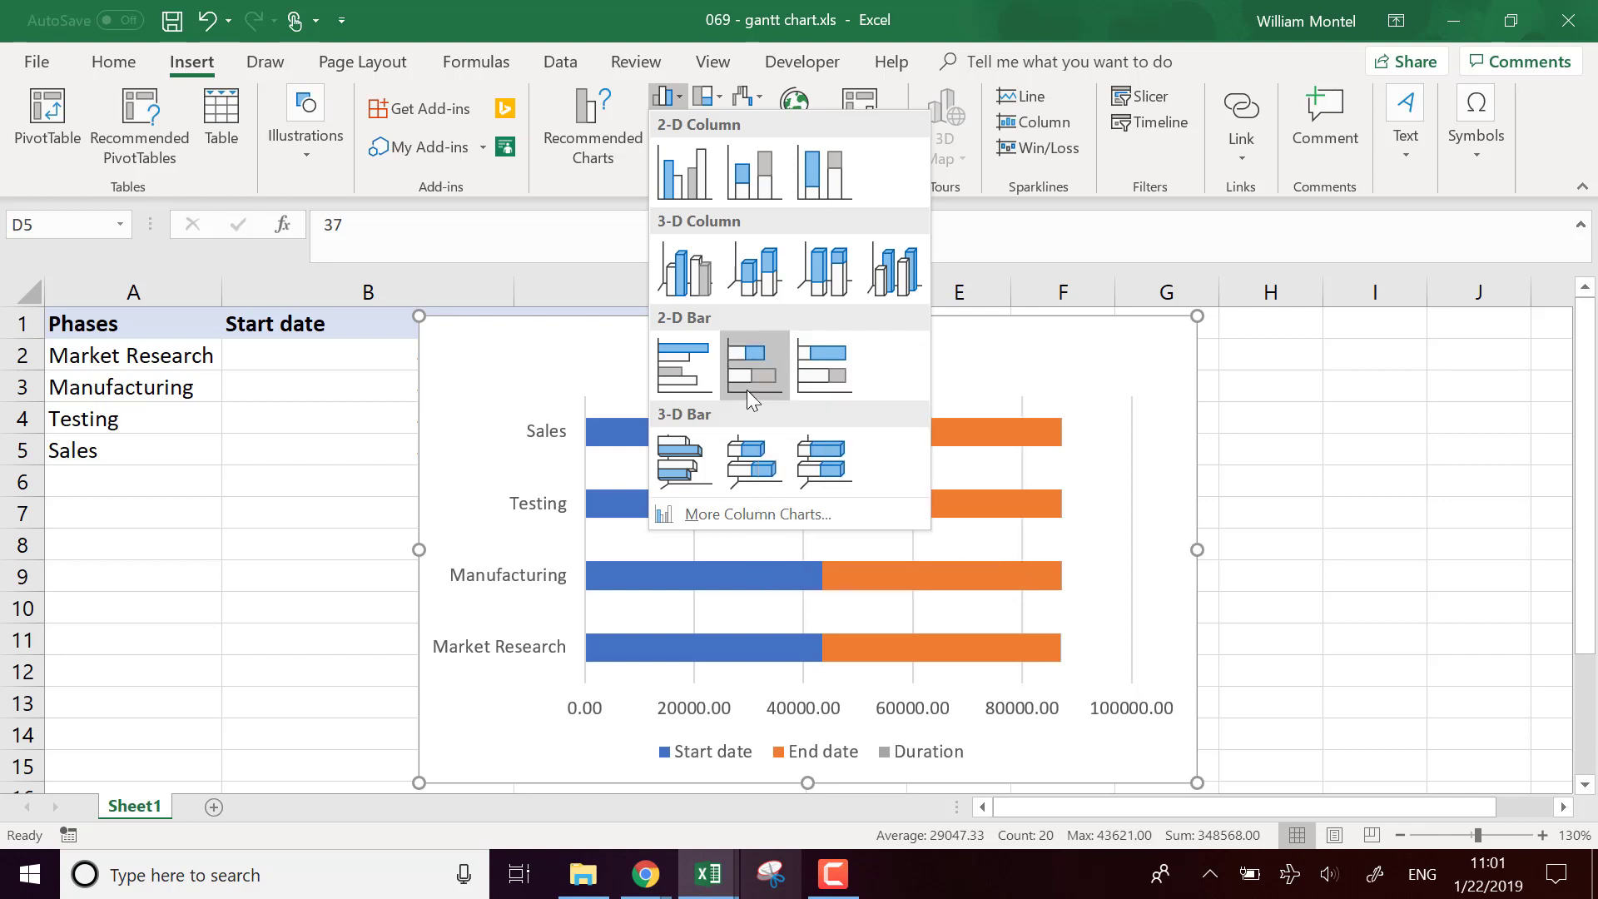
left_click(756, 366)
left_click_drag(856, 366, 1109, 340)
Remove the End date series from the chart's data.
right_click(1109, 340)
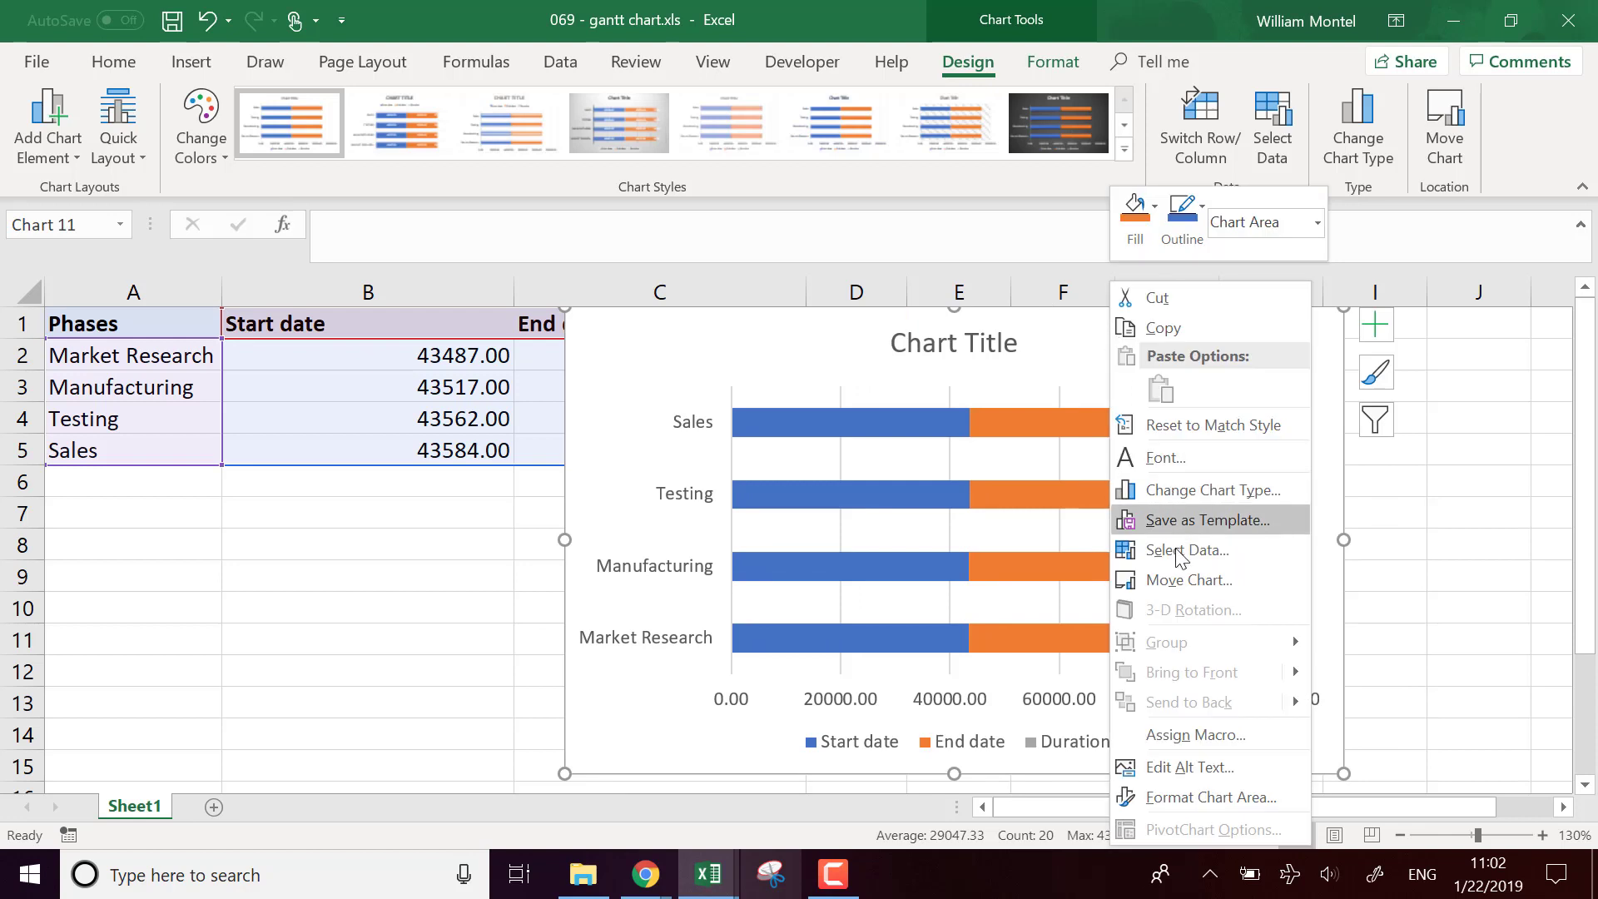
left_click(1200, 552)
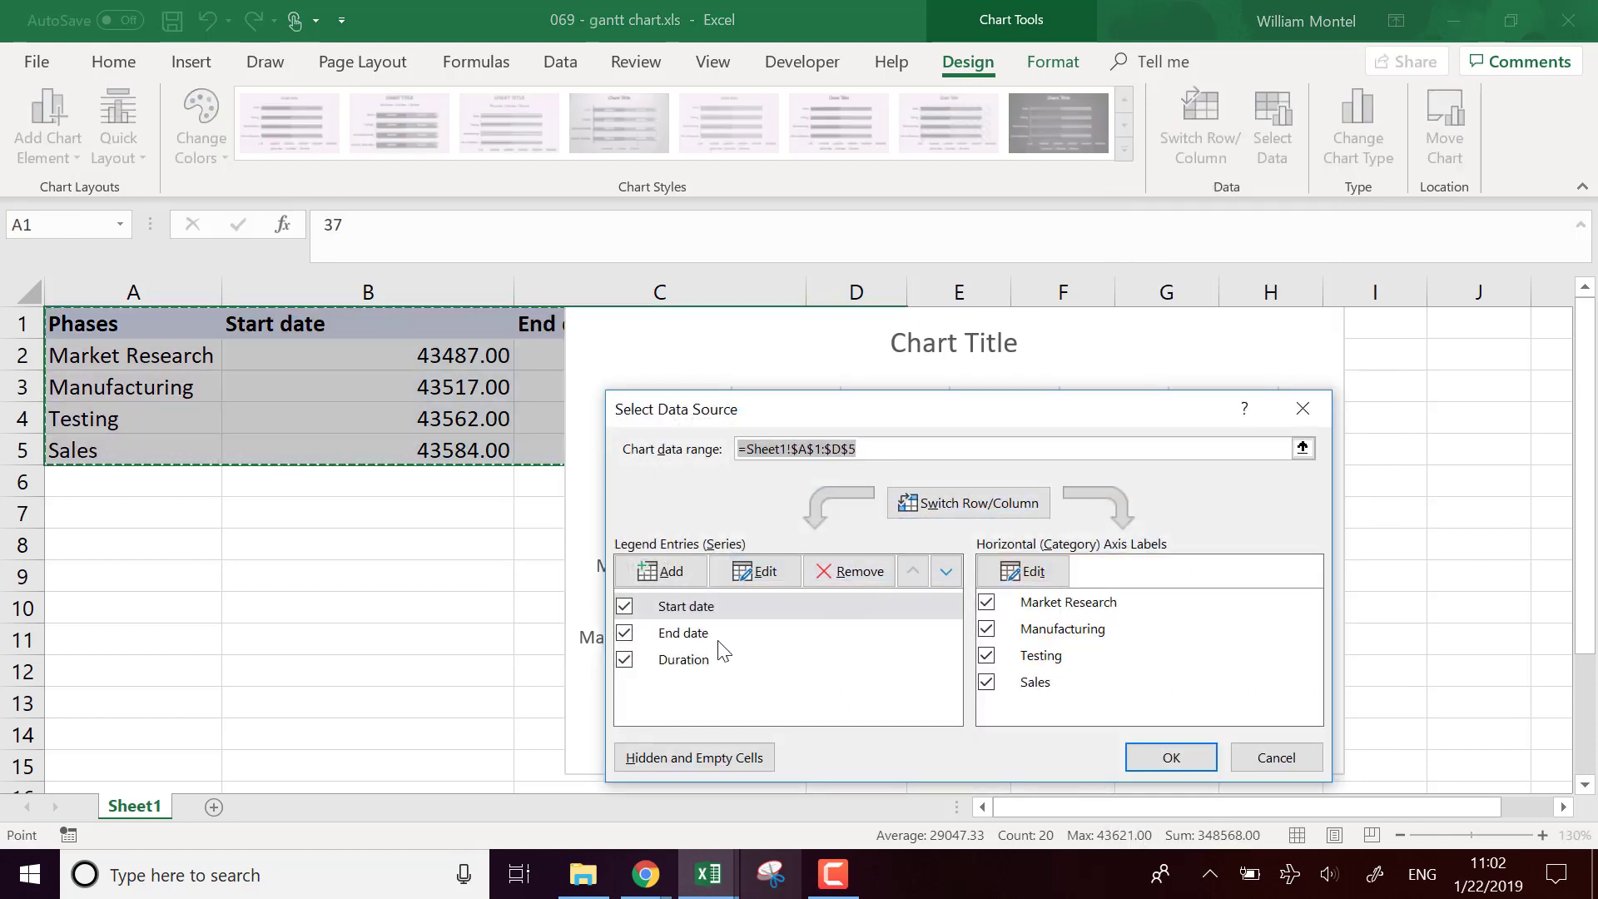
left_click(624, 633)
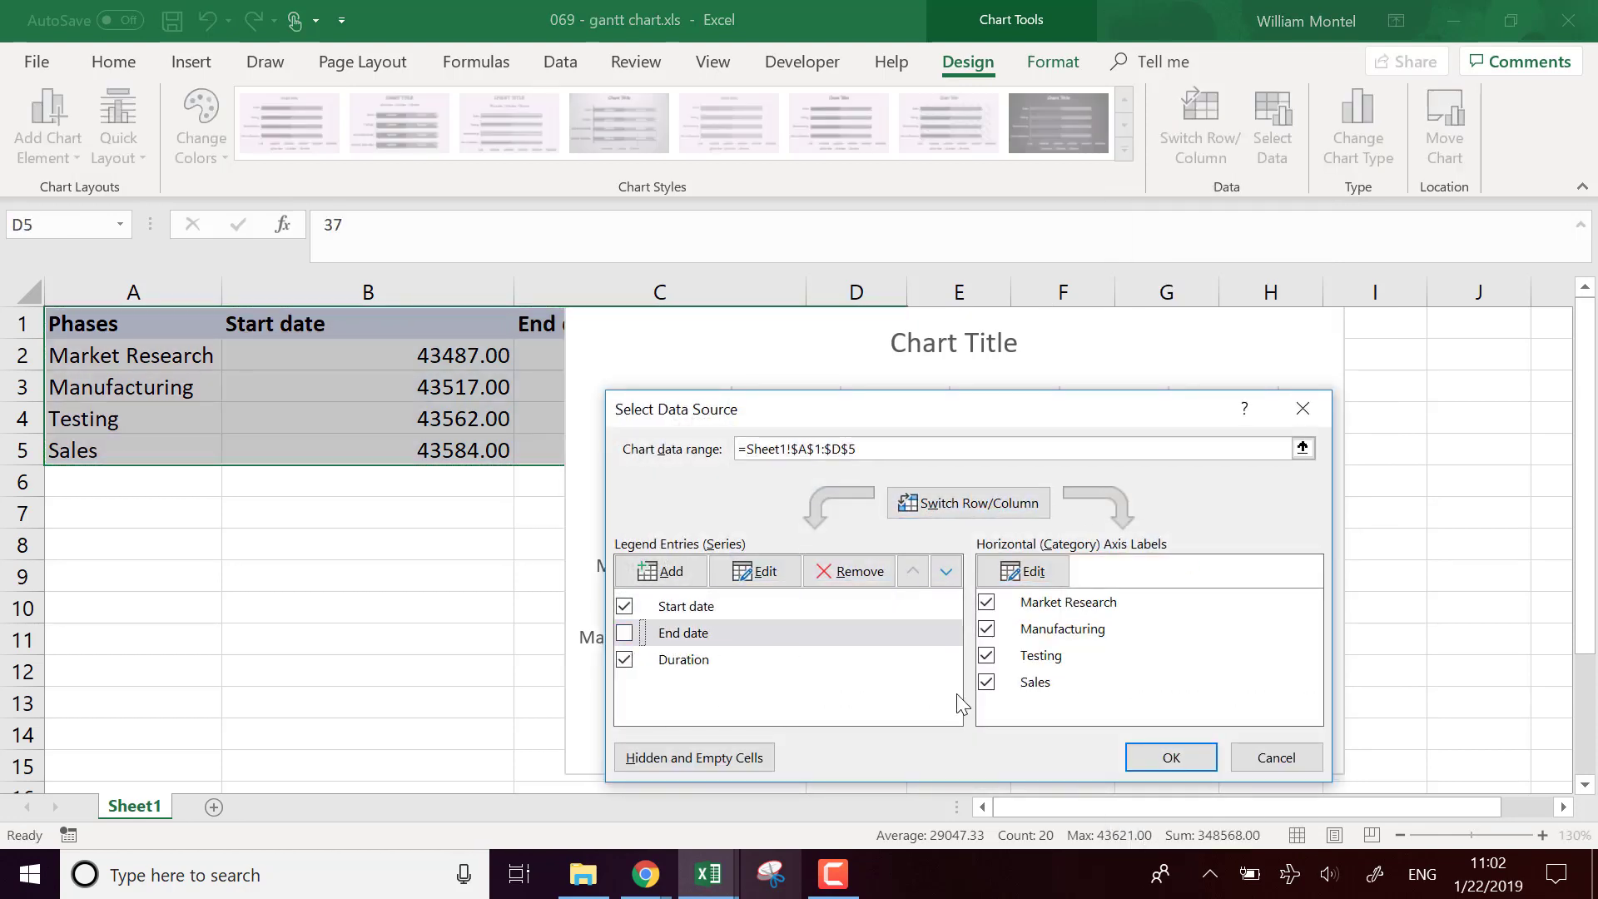
left_click(1171, 757)
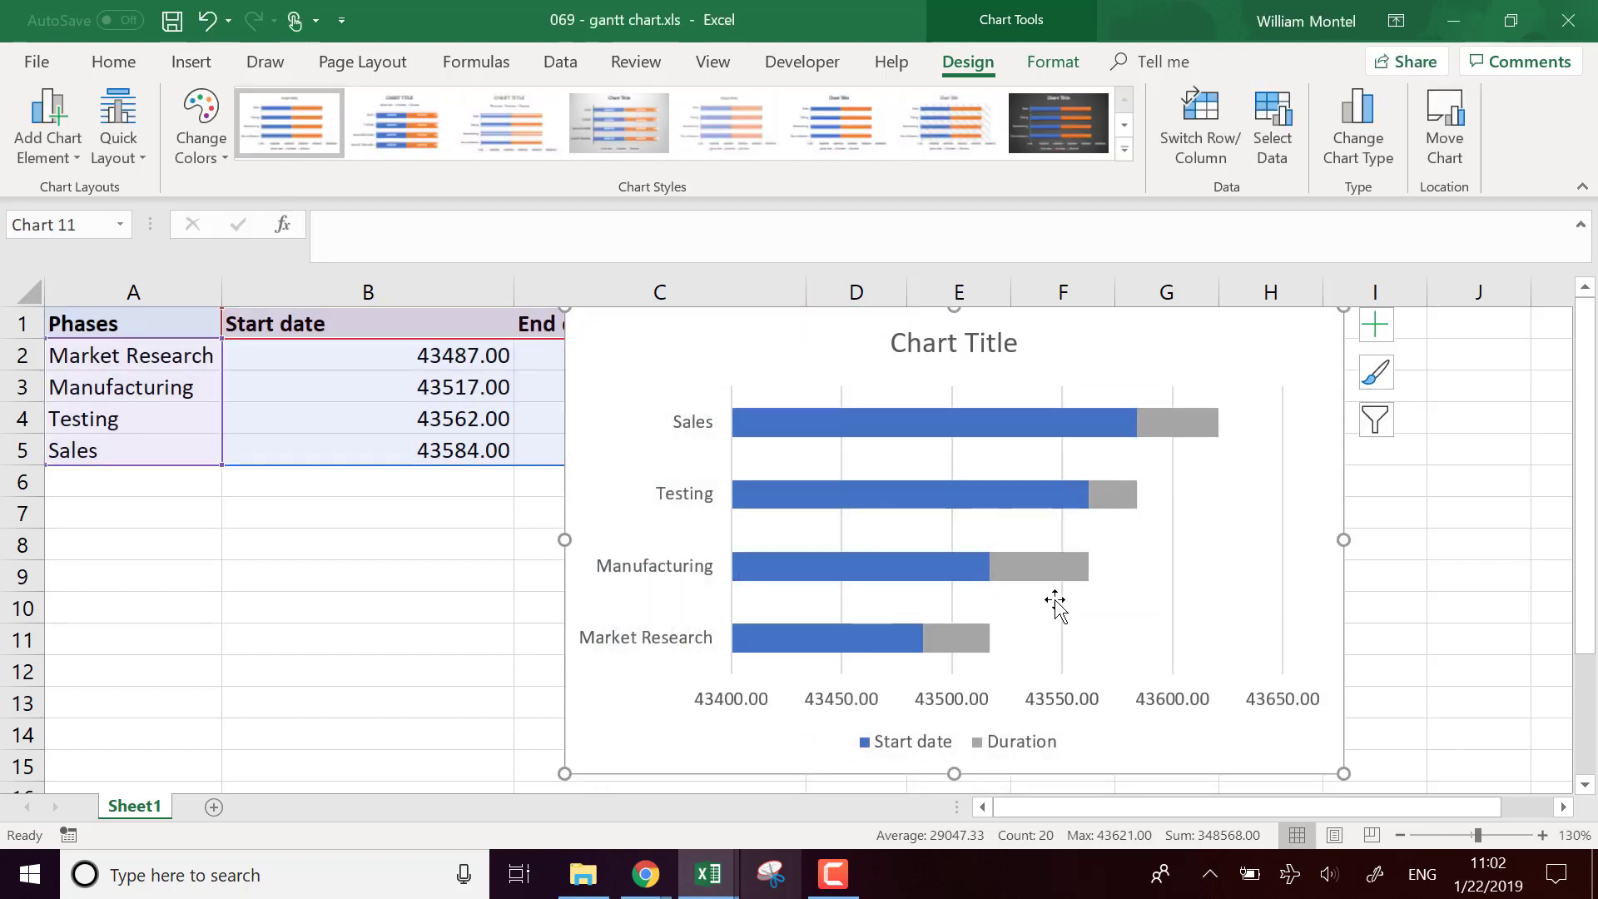
Give the Duration bars a blue theme fill and outline matching the Start date bars.
left_click(1190, 422)
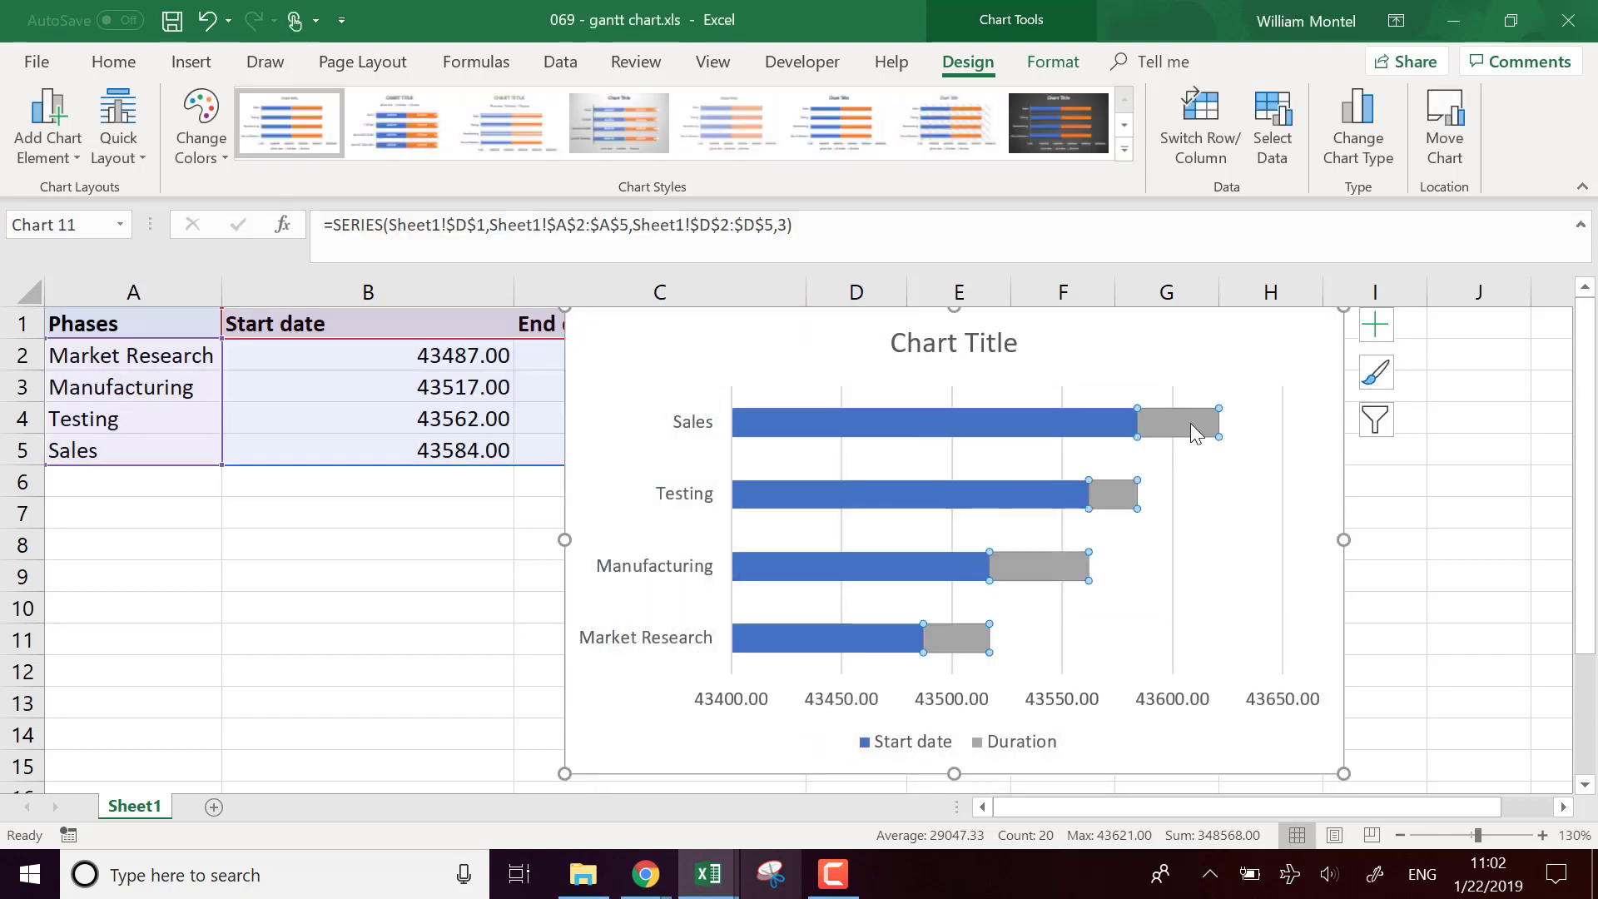
right_click(1208, 429)
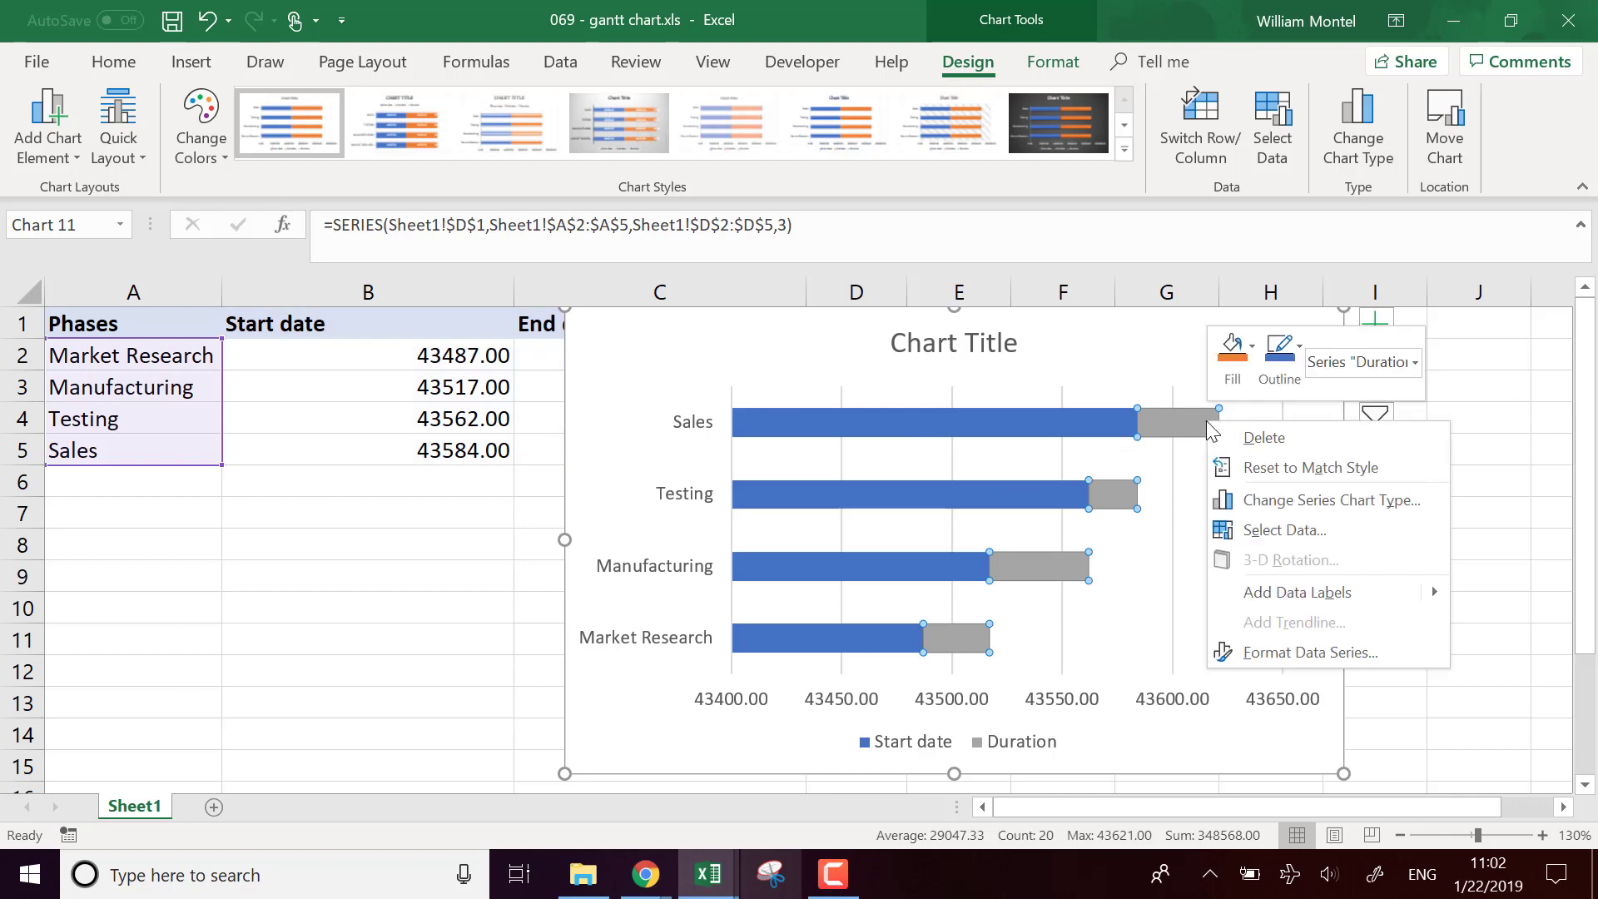
left_click(1286, 362)
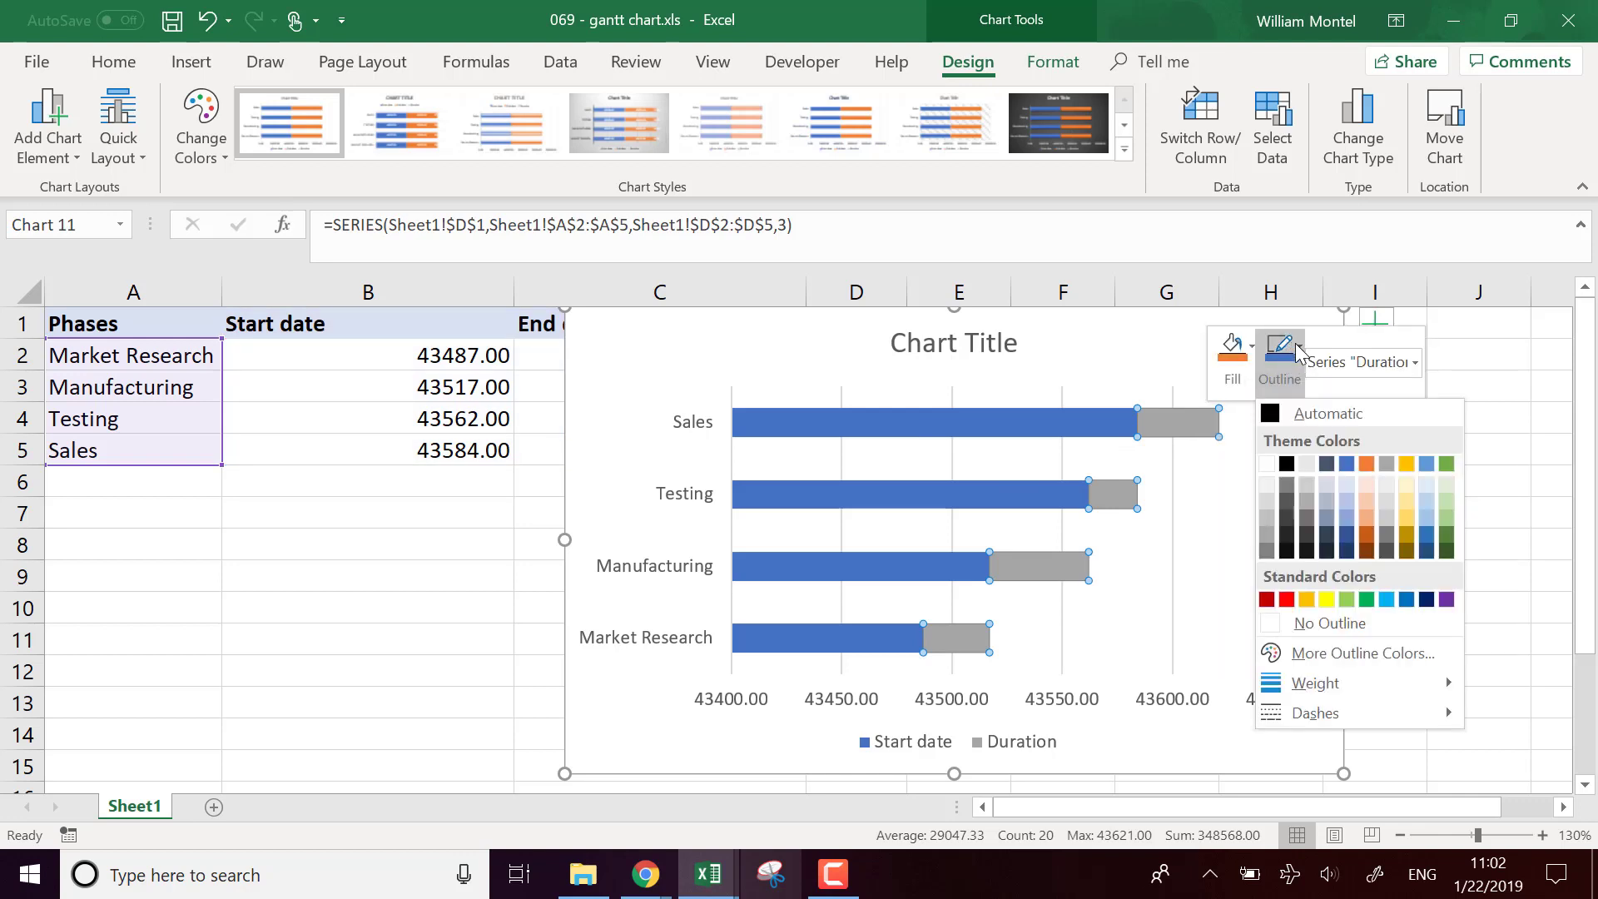
left_click(1345, 467)
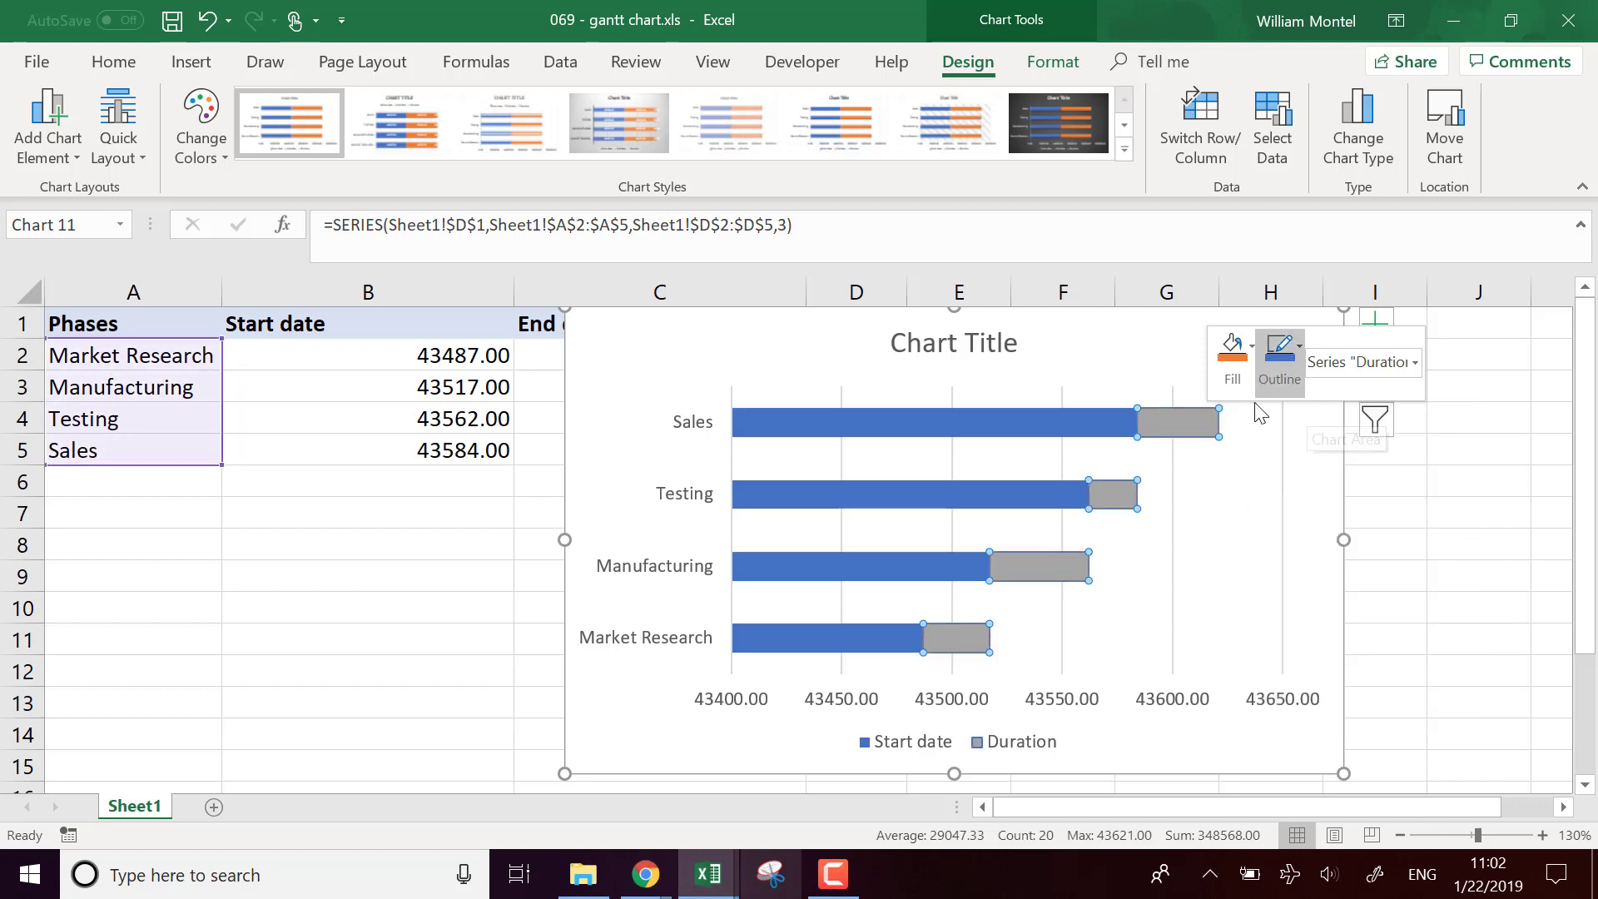
left_click(1280, 354)
left_click(1241, 358)
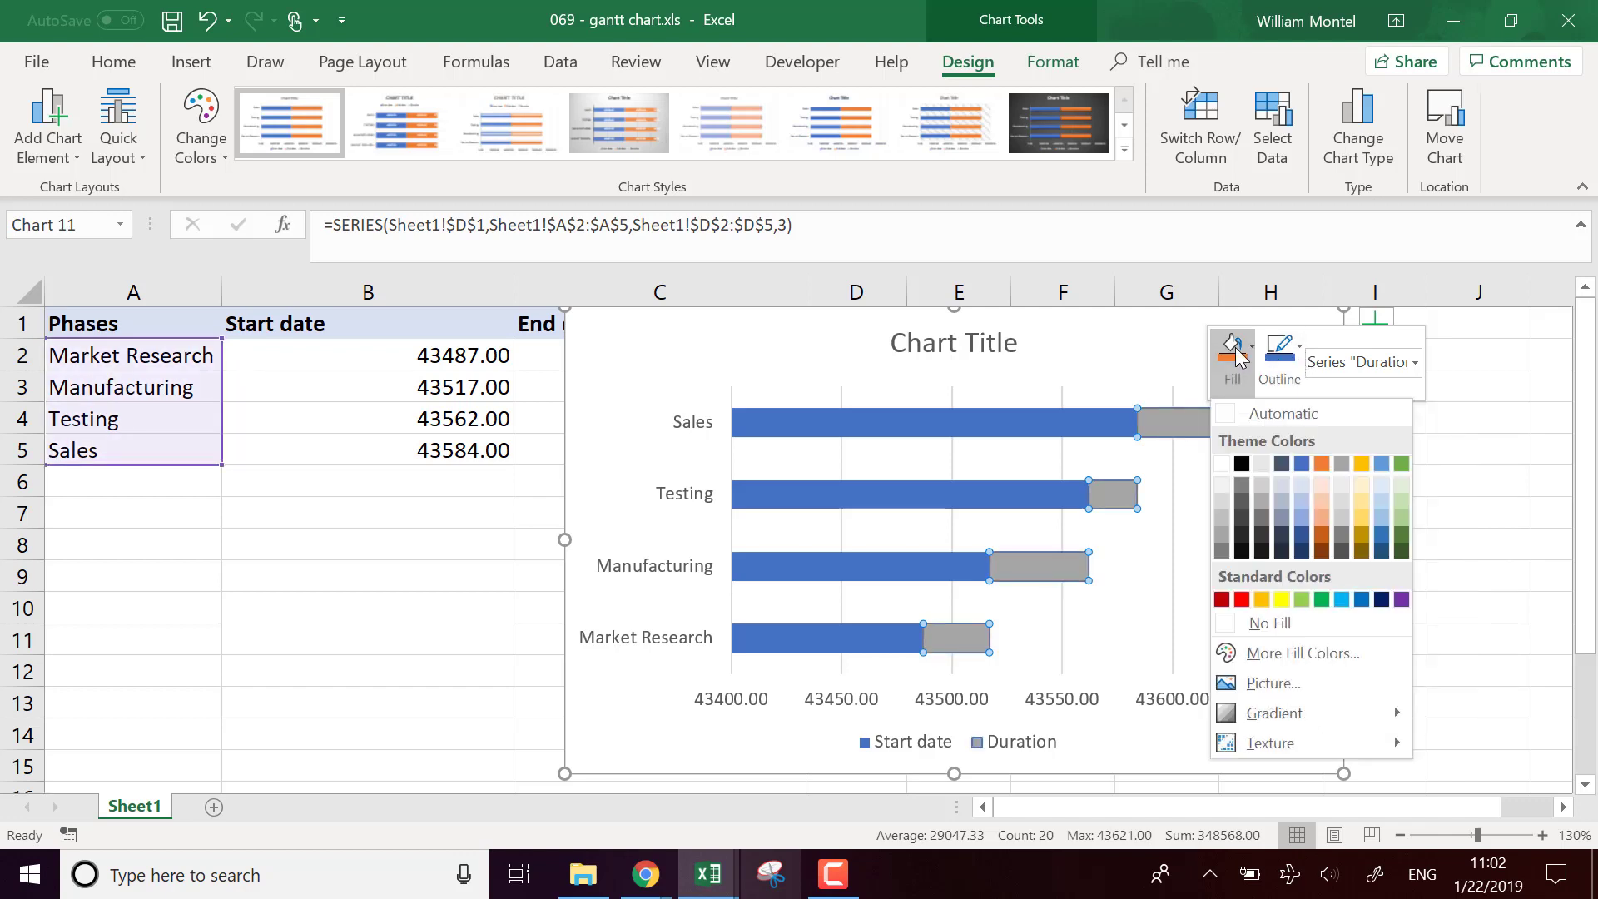
left_click(1297, 463)
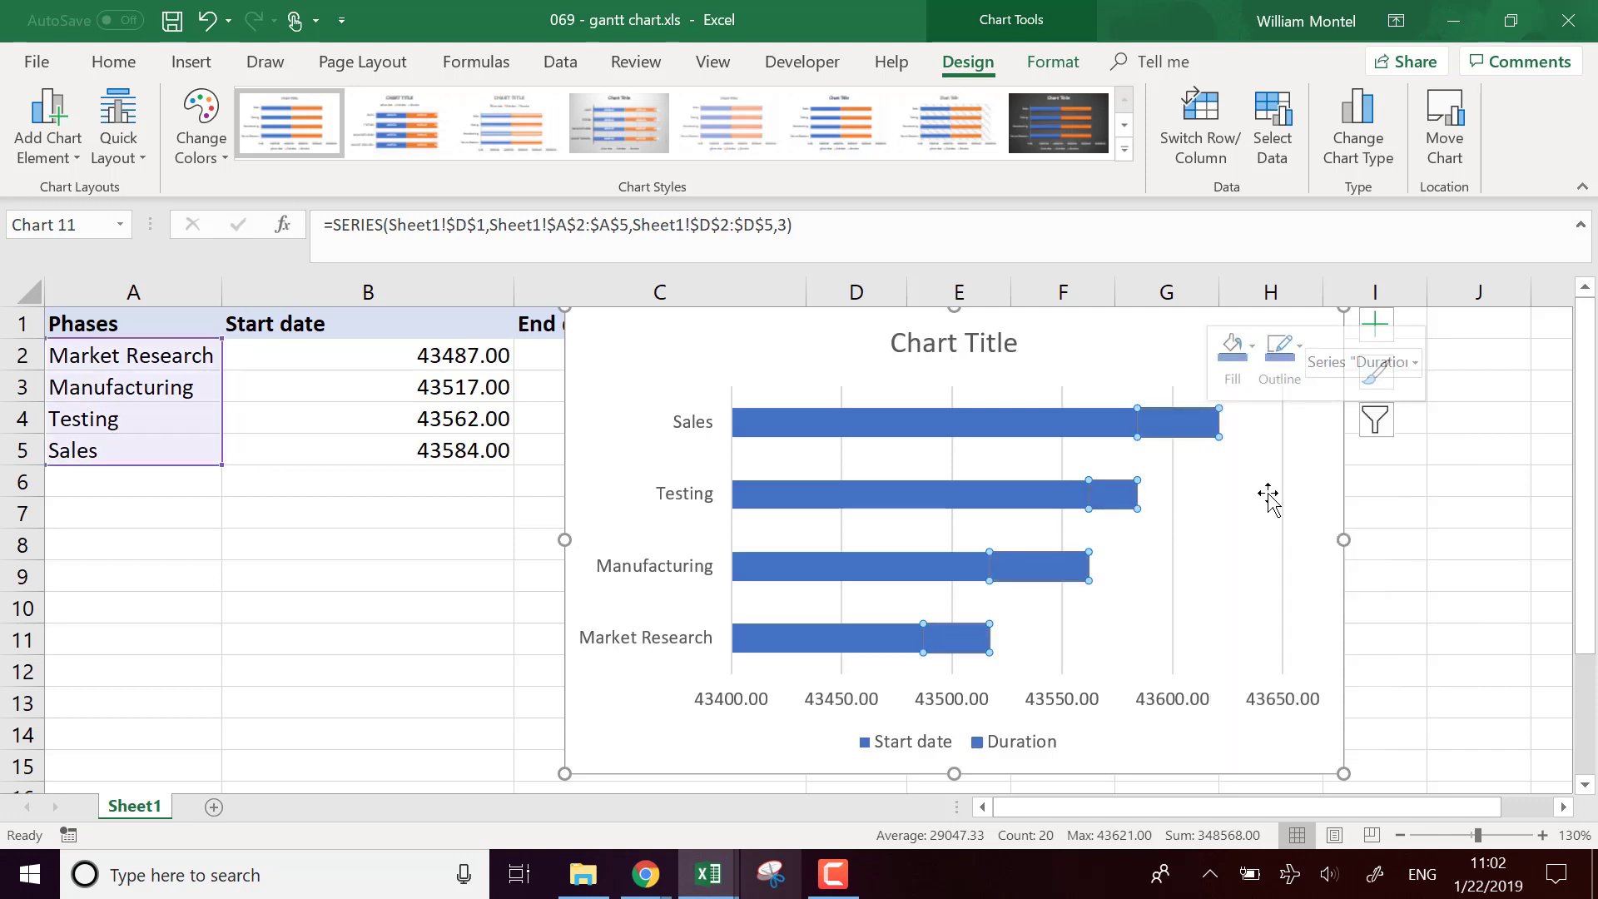
left_click(1223, 520)
left_click(1119, 424)
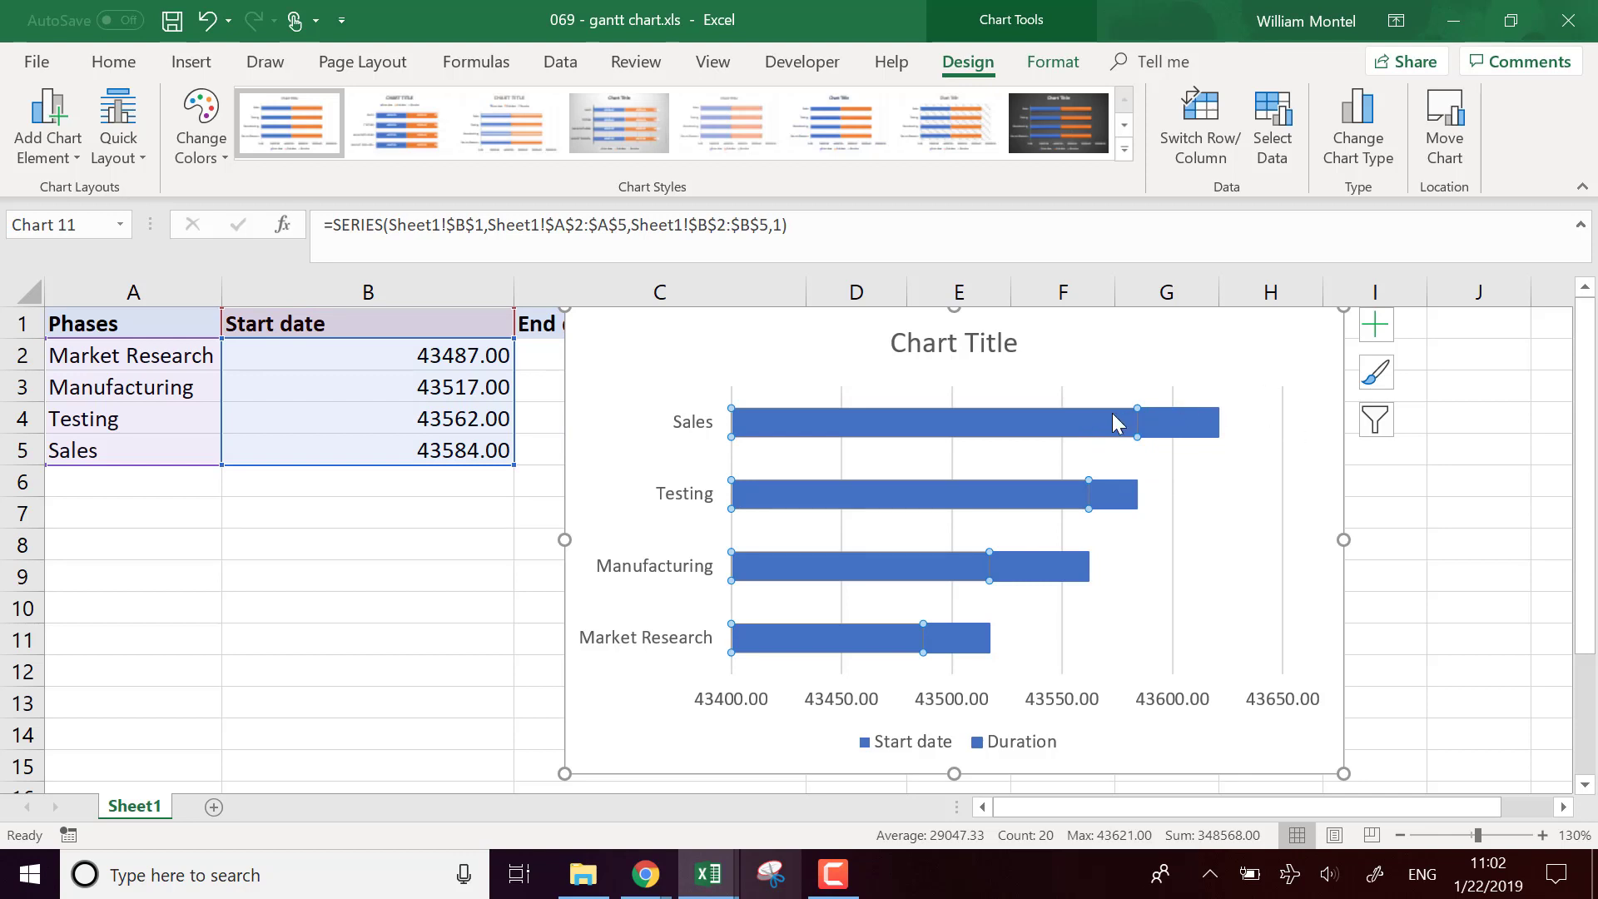
Fill the Start date bars white to hide them.
right_click(1084, 421)
left_click(1111, 367)
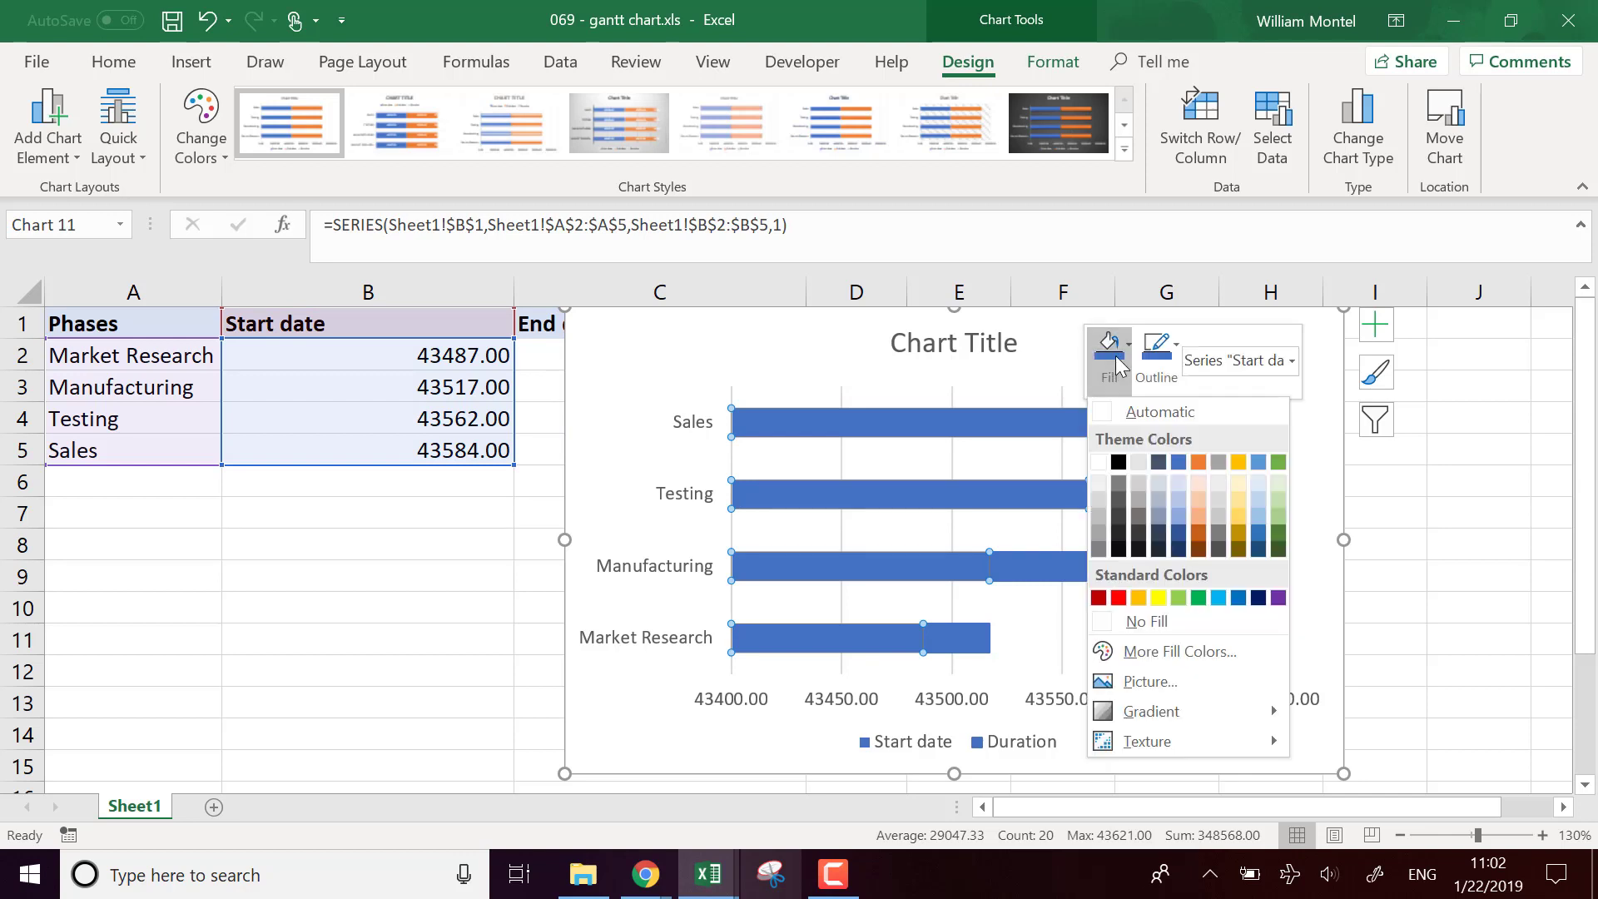
left_click(1099, 463)
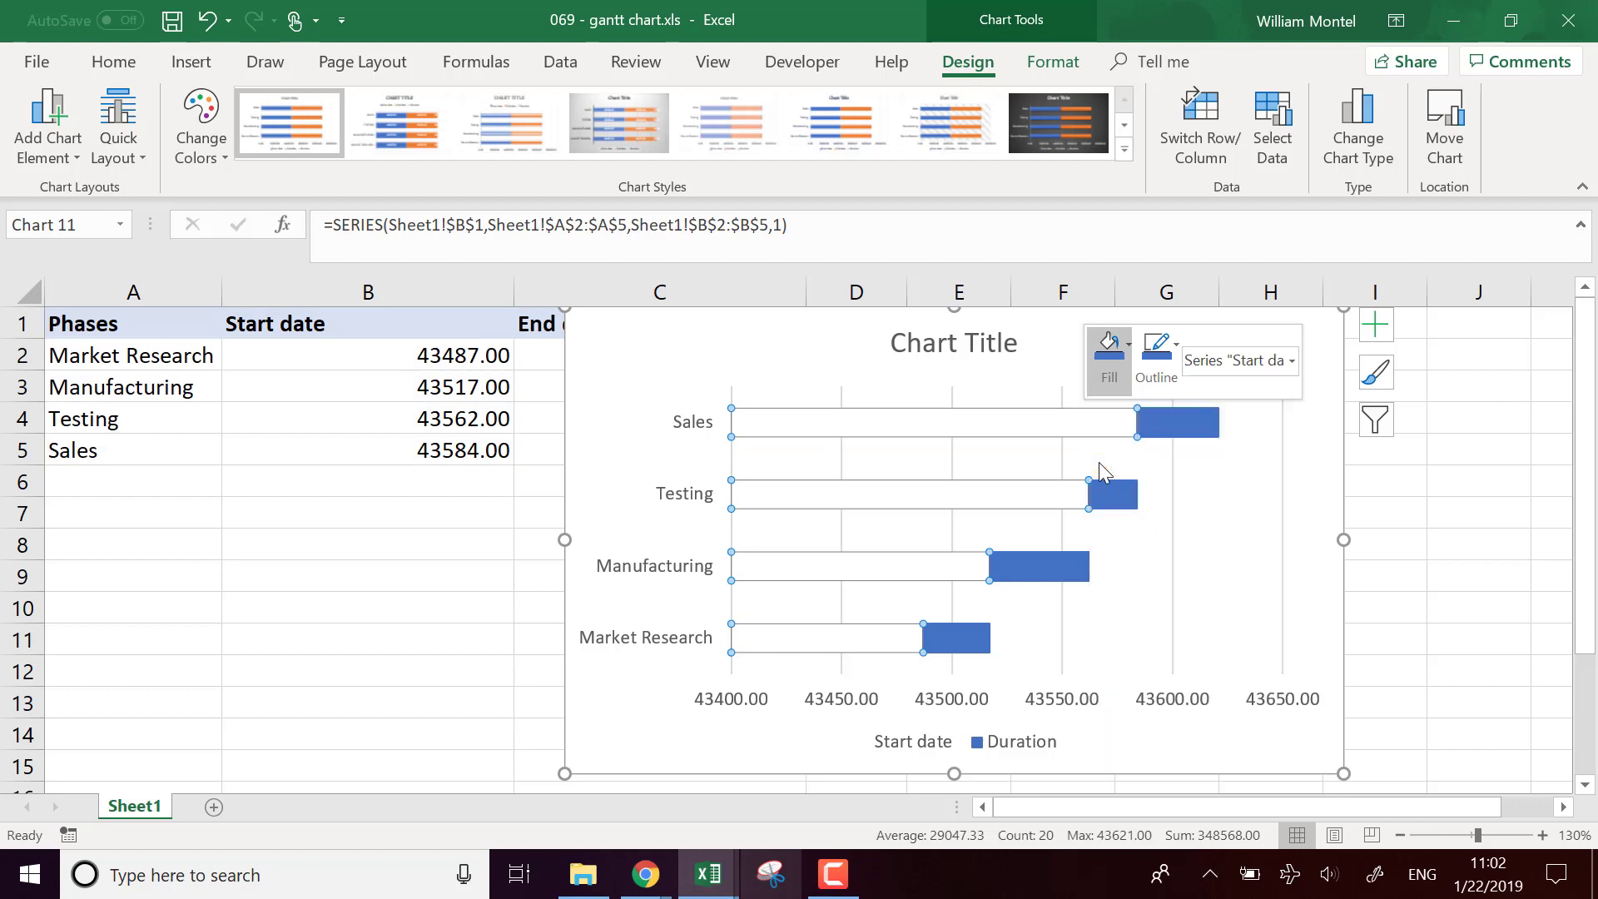
left_click(1261, 556)
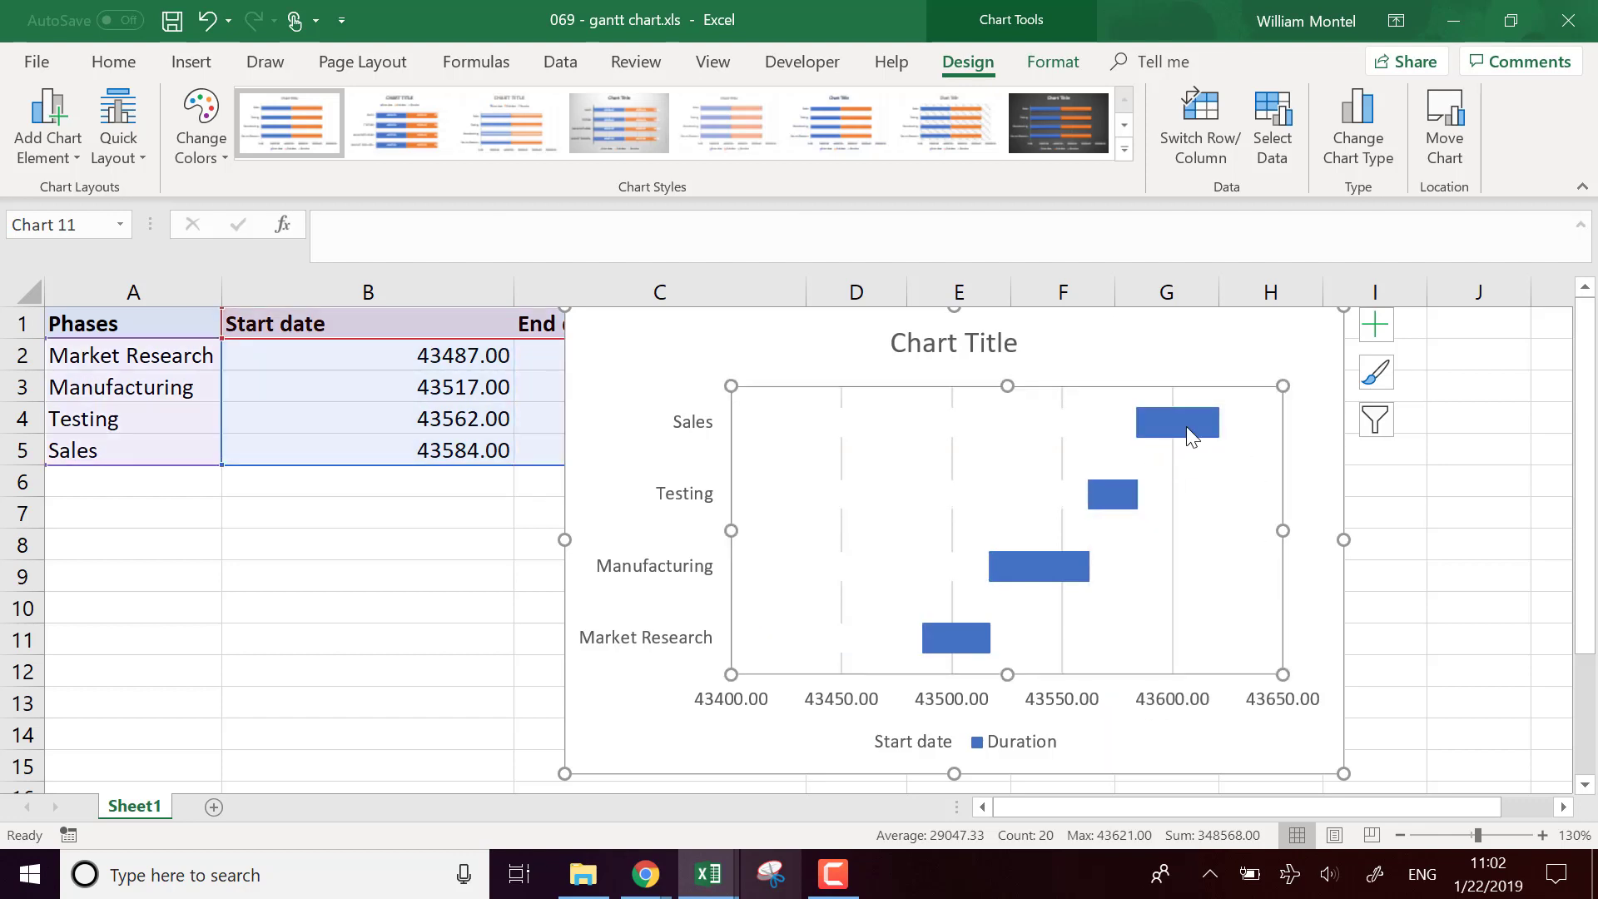
Delete the chart's vertical gridlines.
left_click(1008, 508)
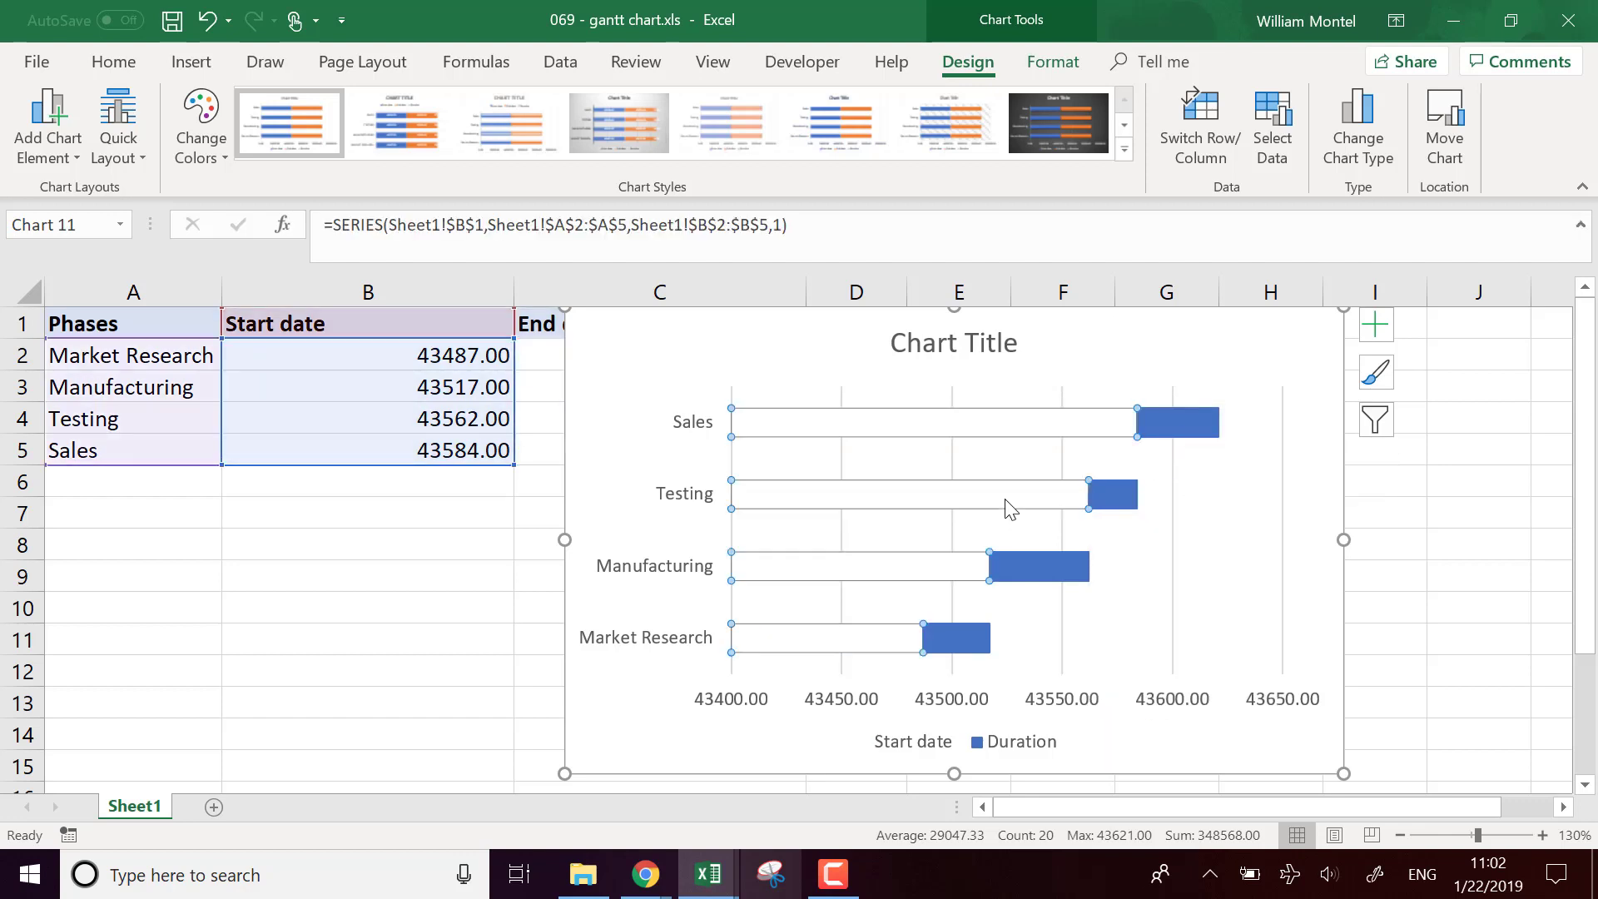
right_click(1029, 421)
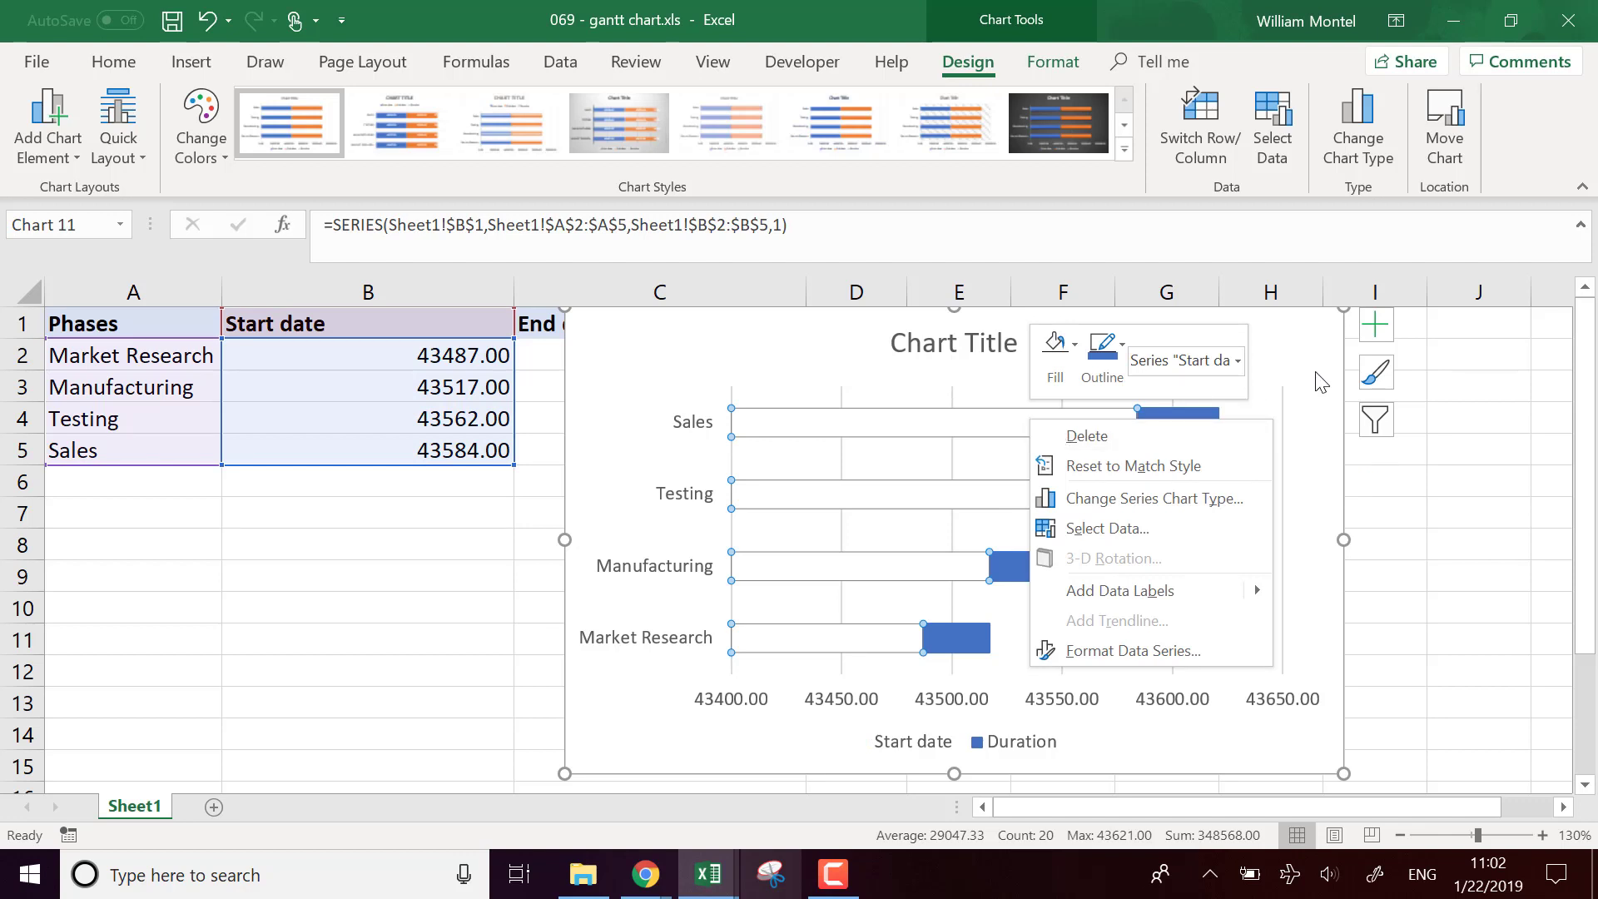
key("Escape")
left_click(1283, 489)
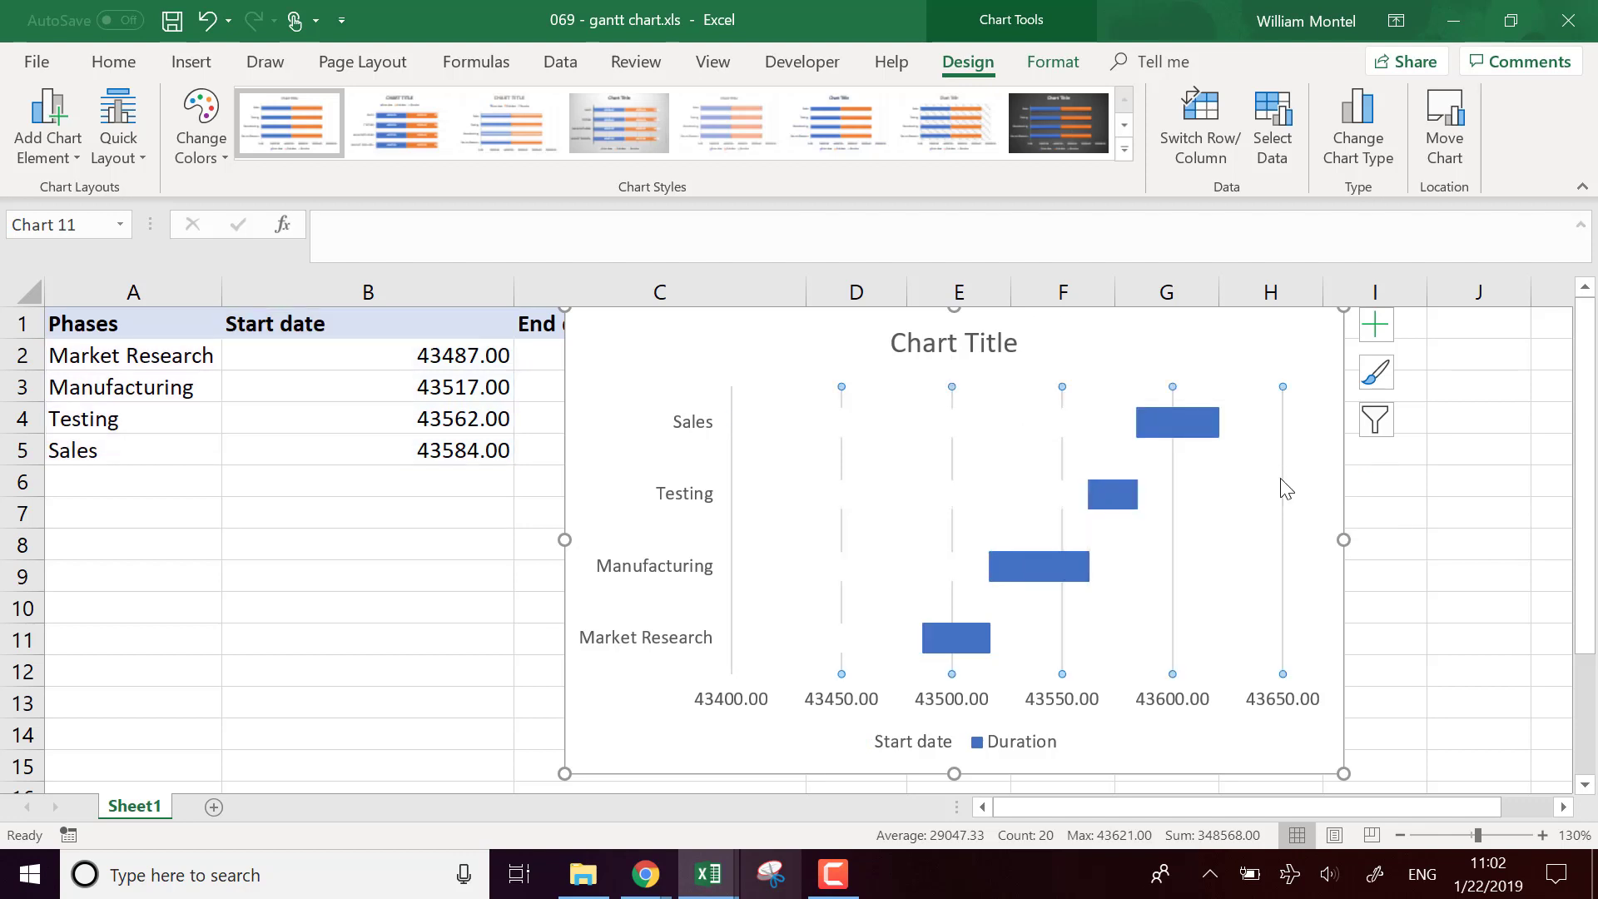
key("Delete")
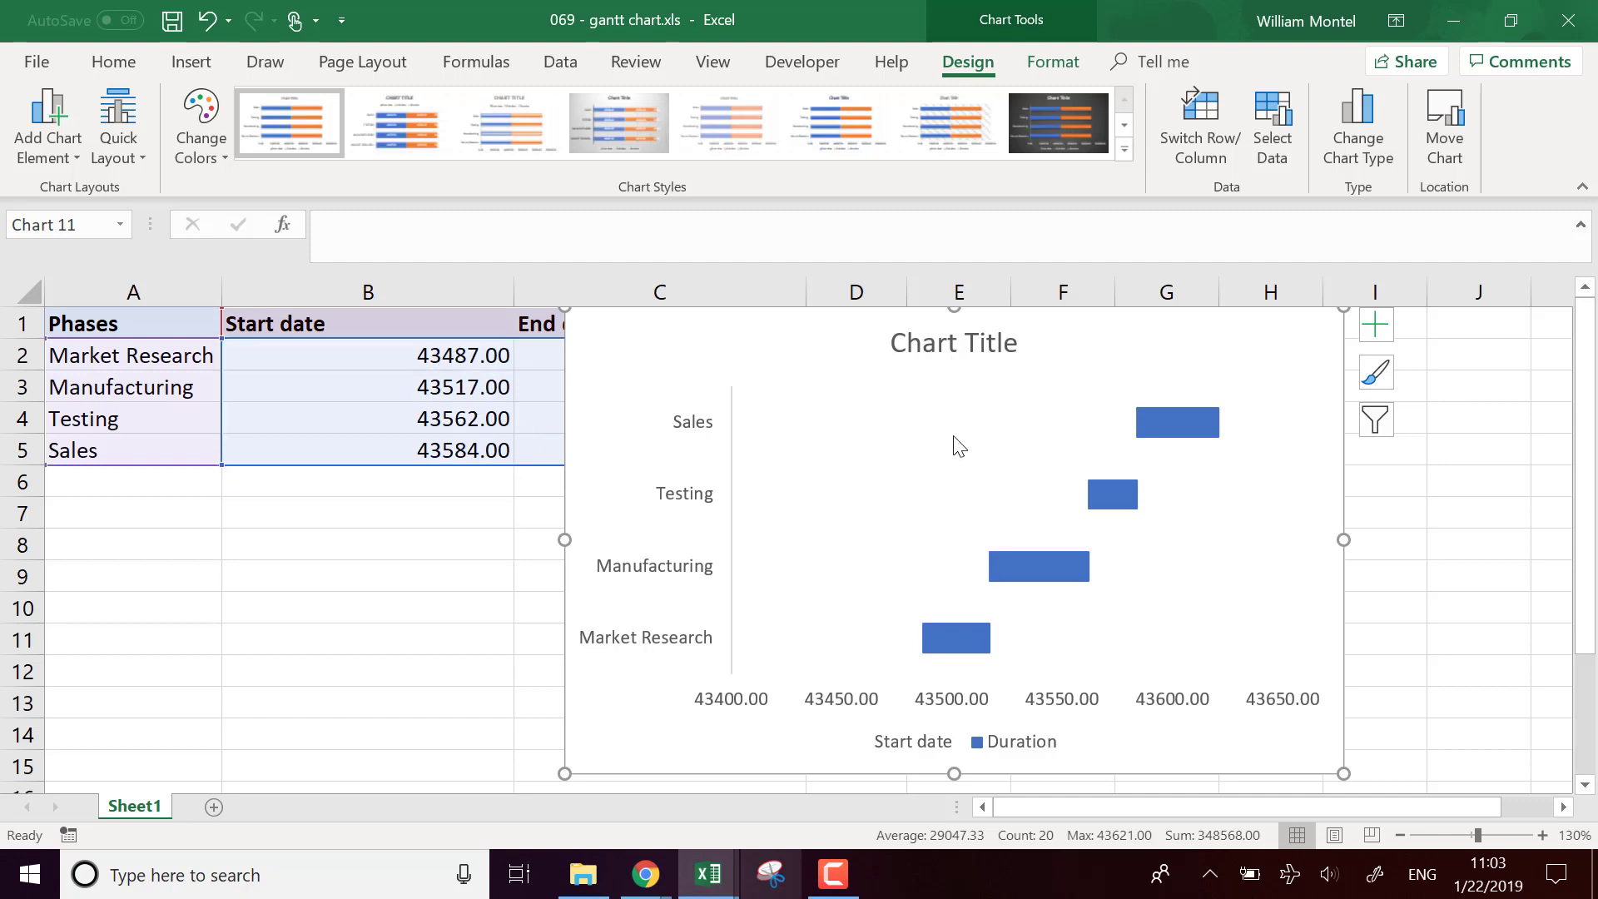
Set the horizontal axis Minimum bound to 43487 in Format Axis.
left_click(844, 703)
right_click(844, 704)
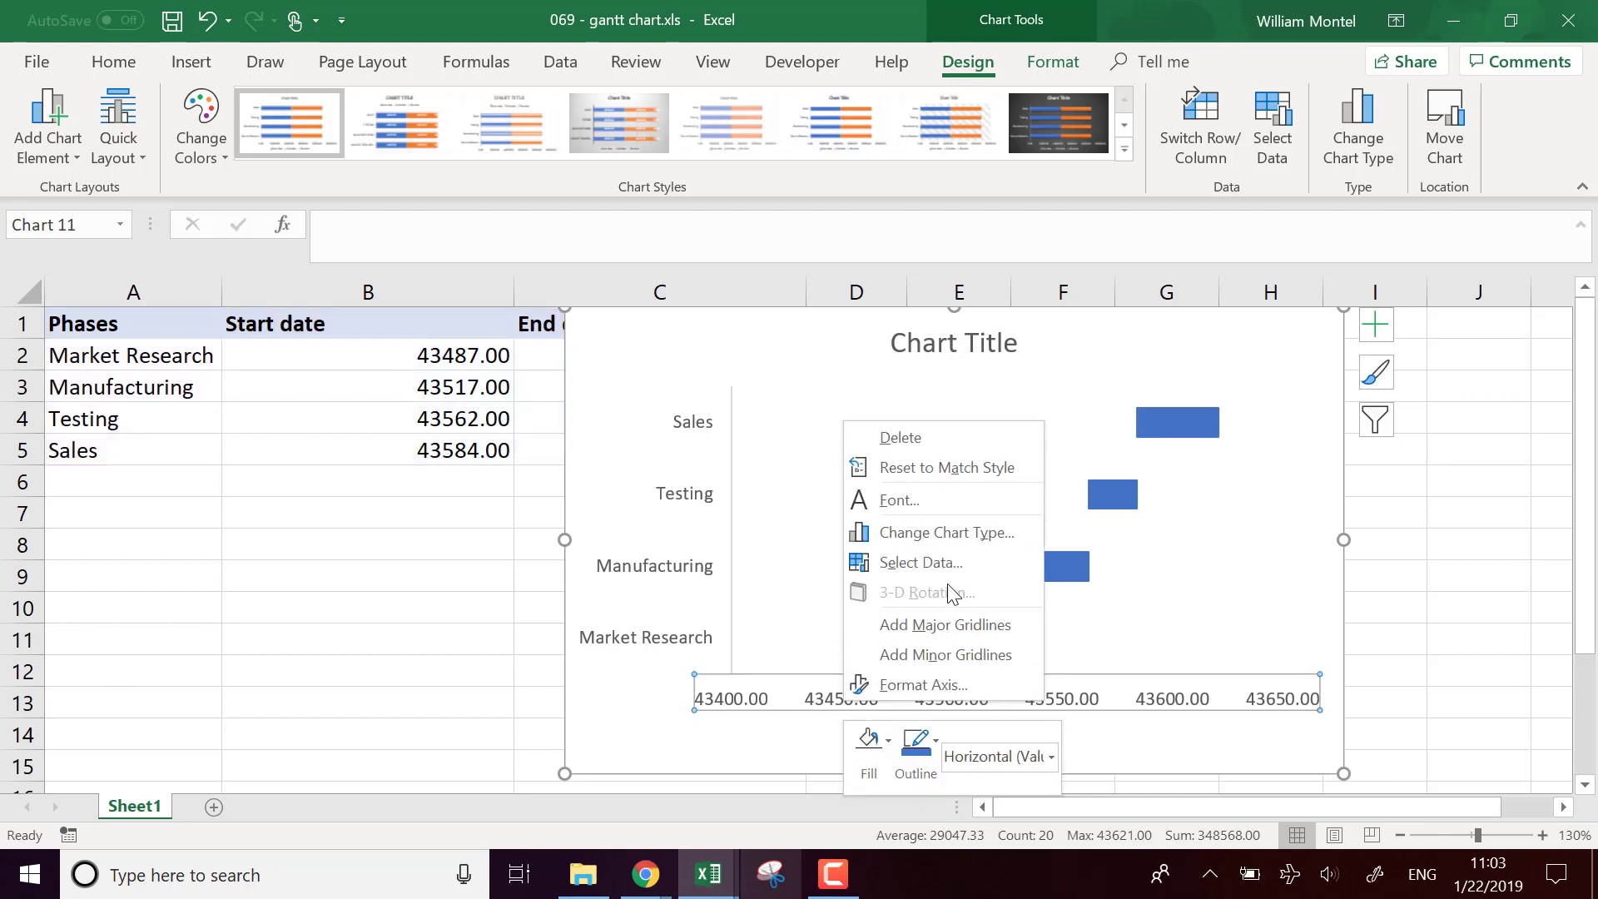
left_click(432, 594)
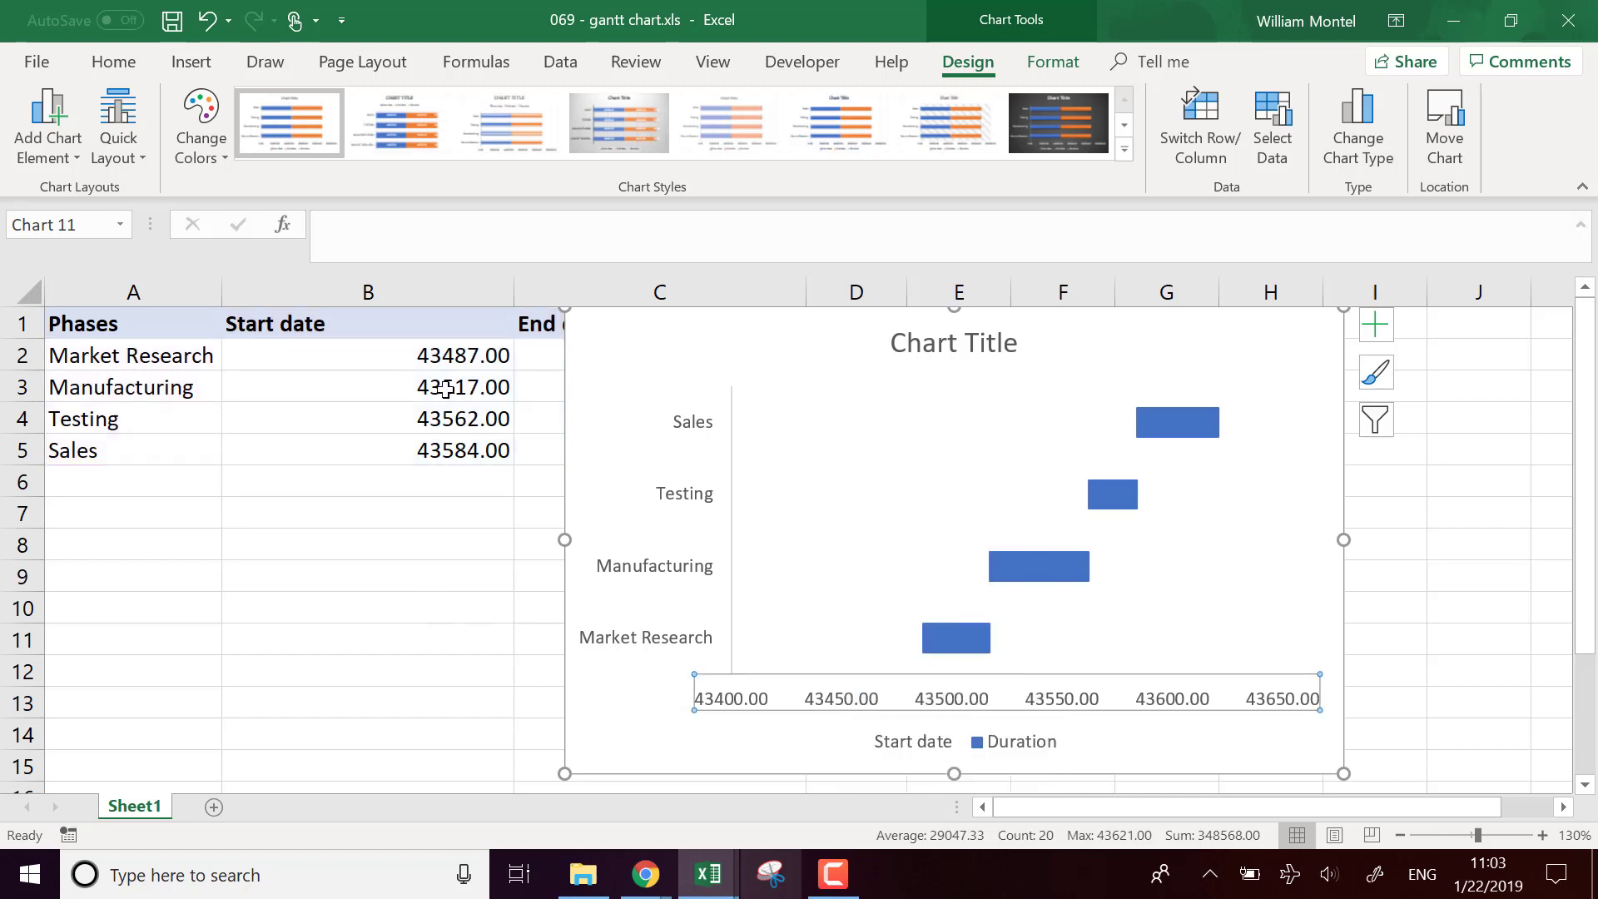
right_click(861, 701)
left_click(939, 683)
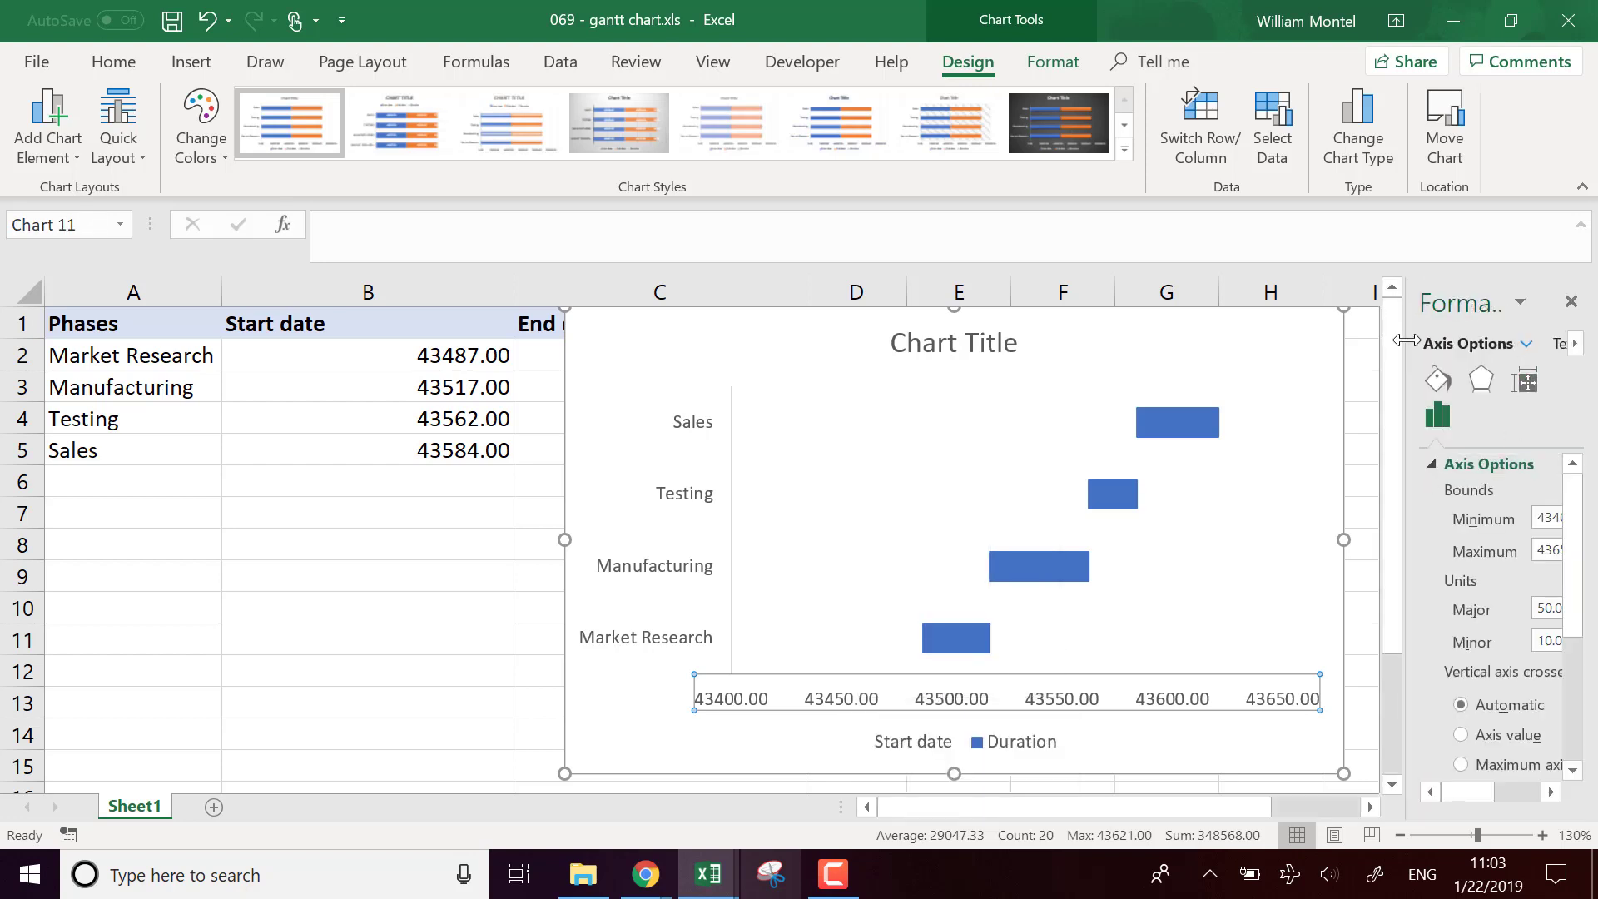
left_click_drag(1409, 316, 1252, 346)
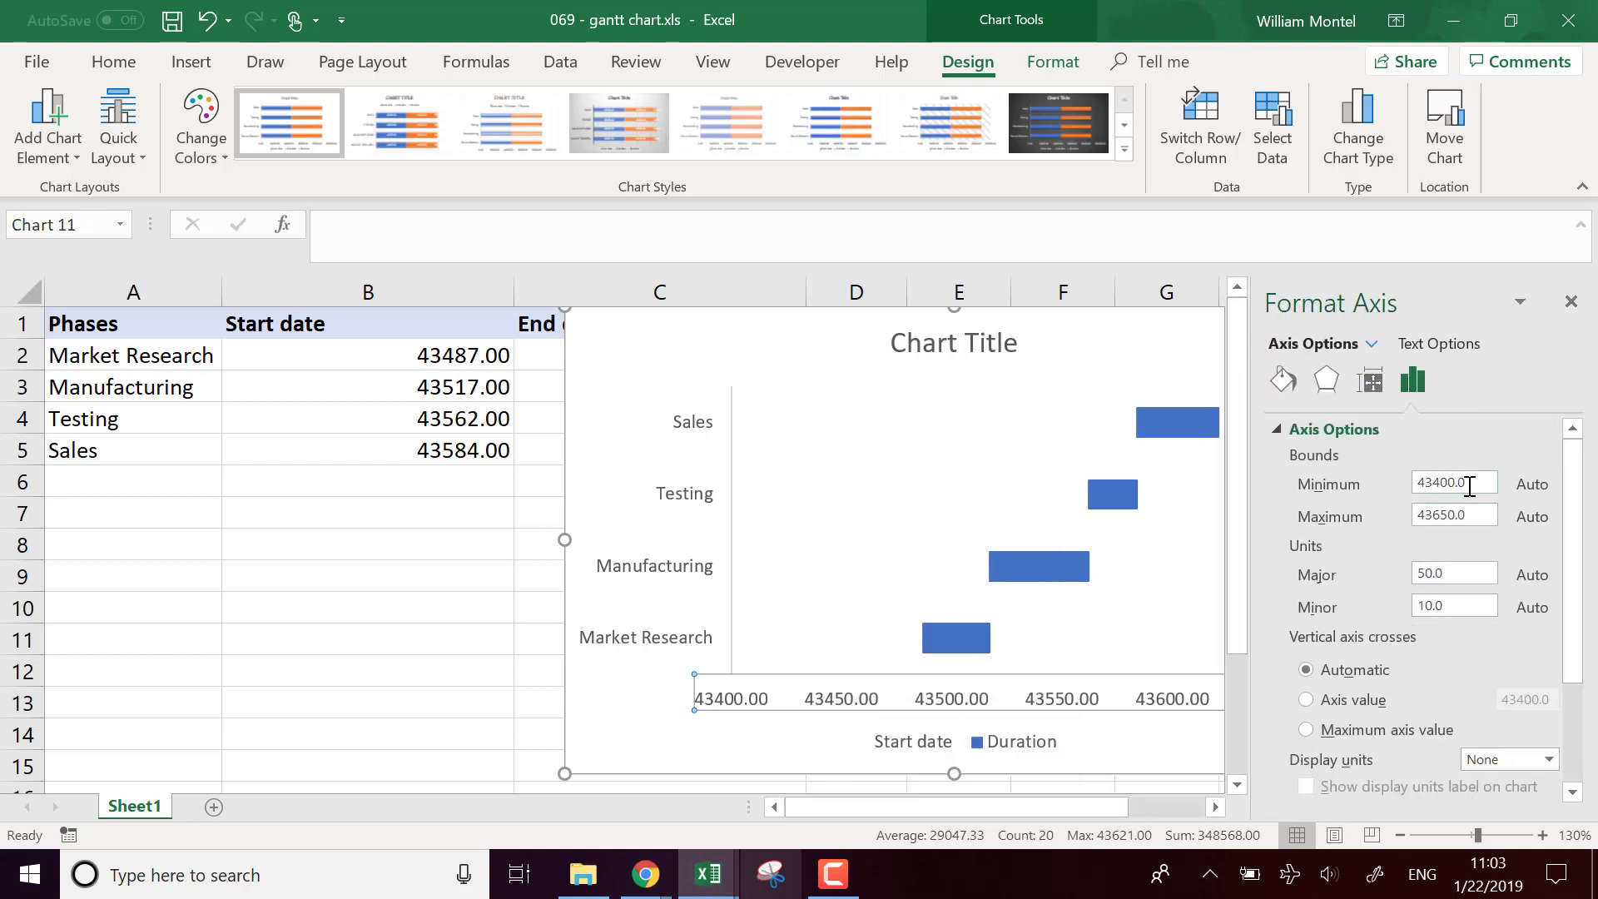
left_click(1436, 483)
key("Return")
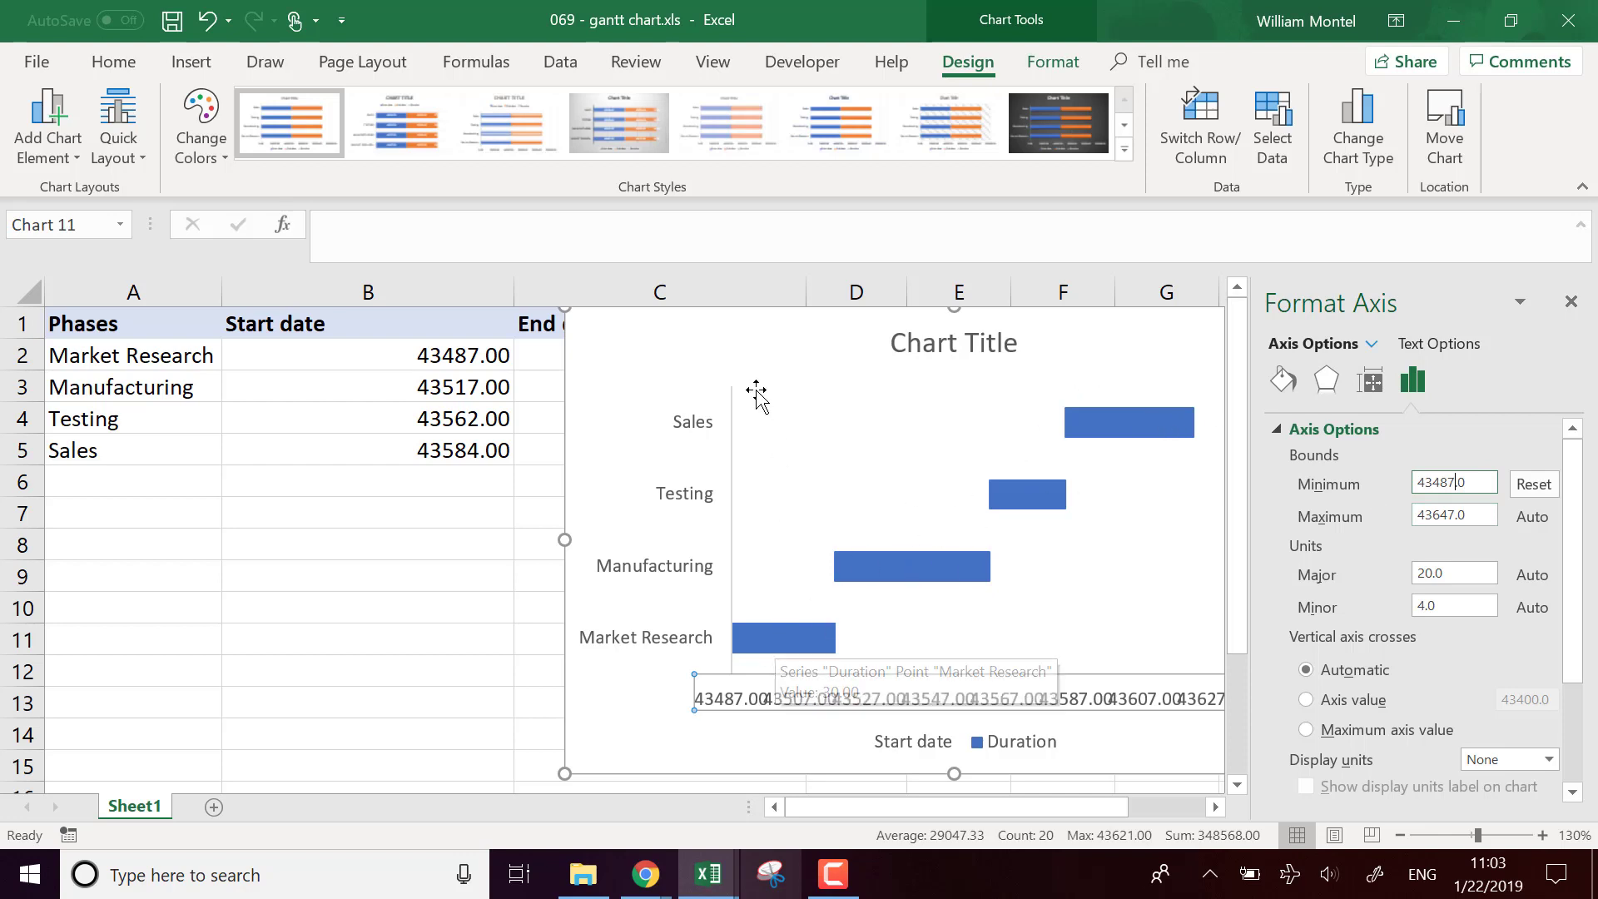
scroll(1573, 516, "down", 3)
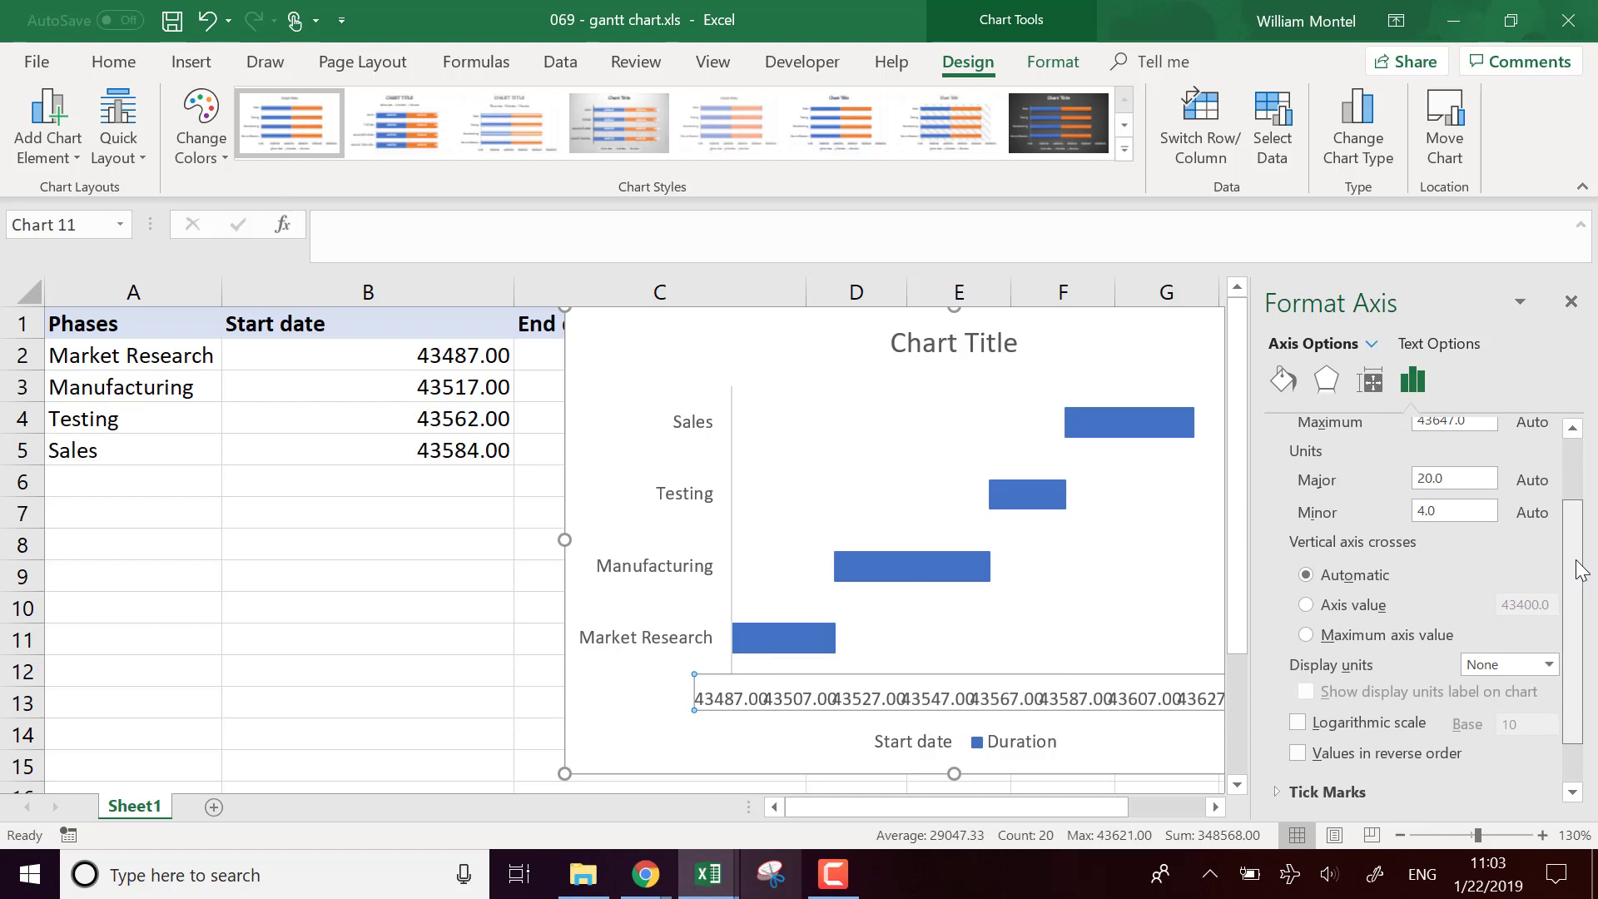
scroll(1575, 498, "up", 3)
scroll(1573, 535, "down", 2)
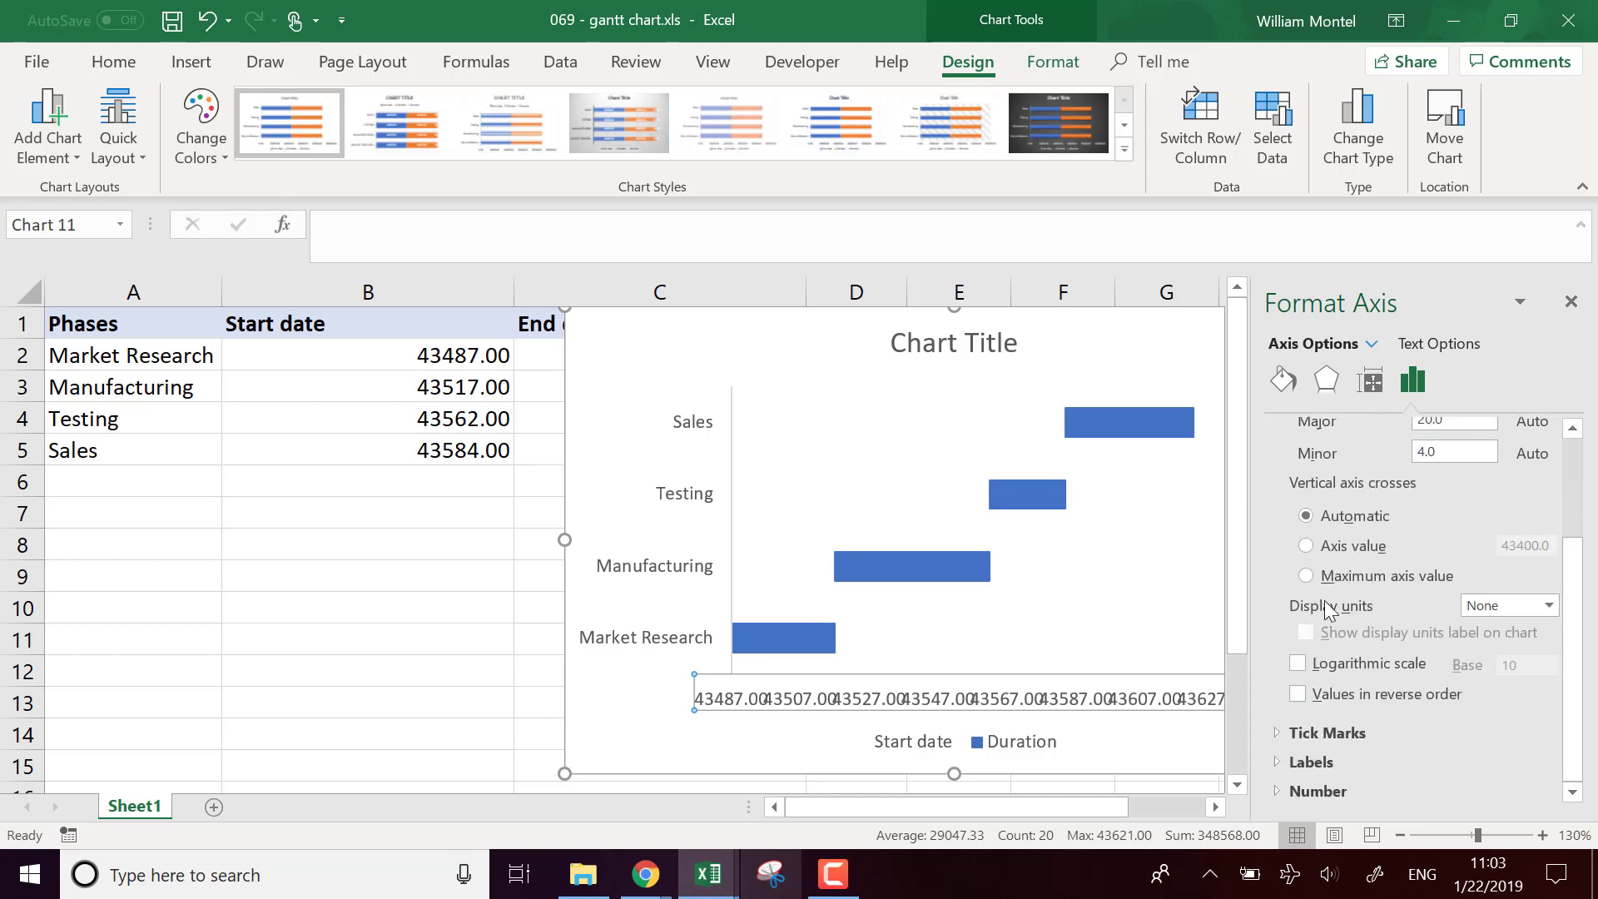
left_click(1300, 694)
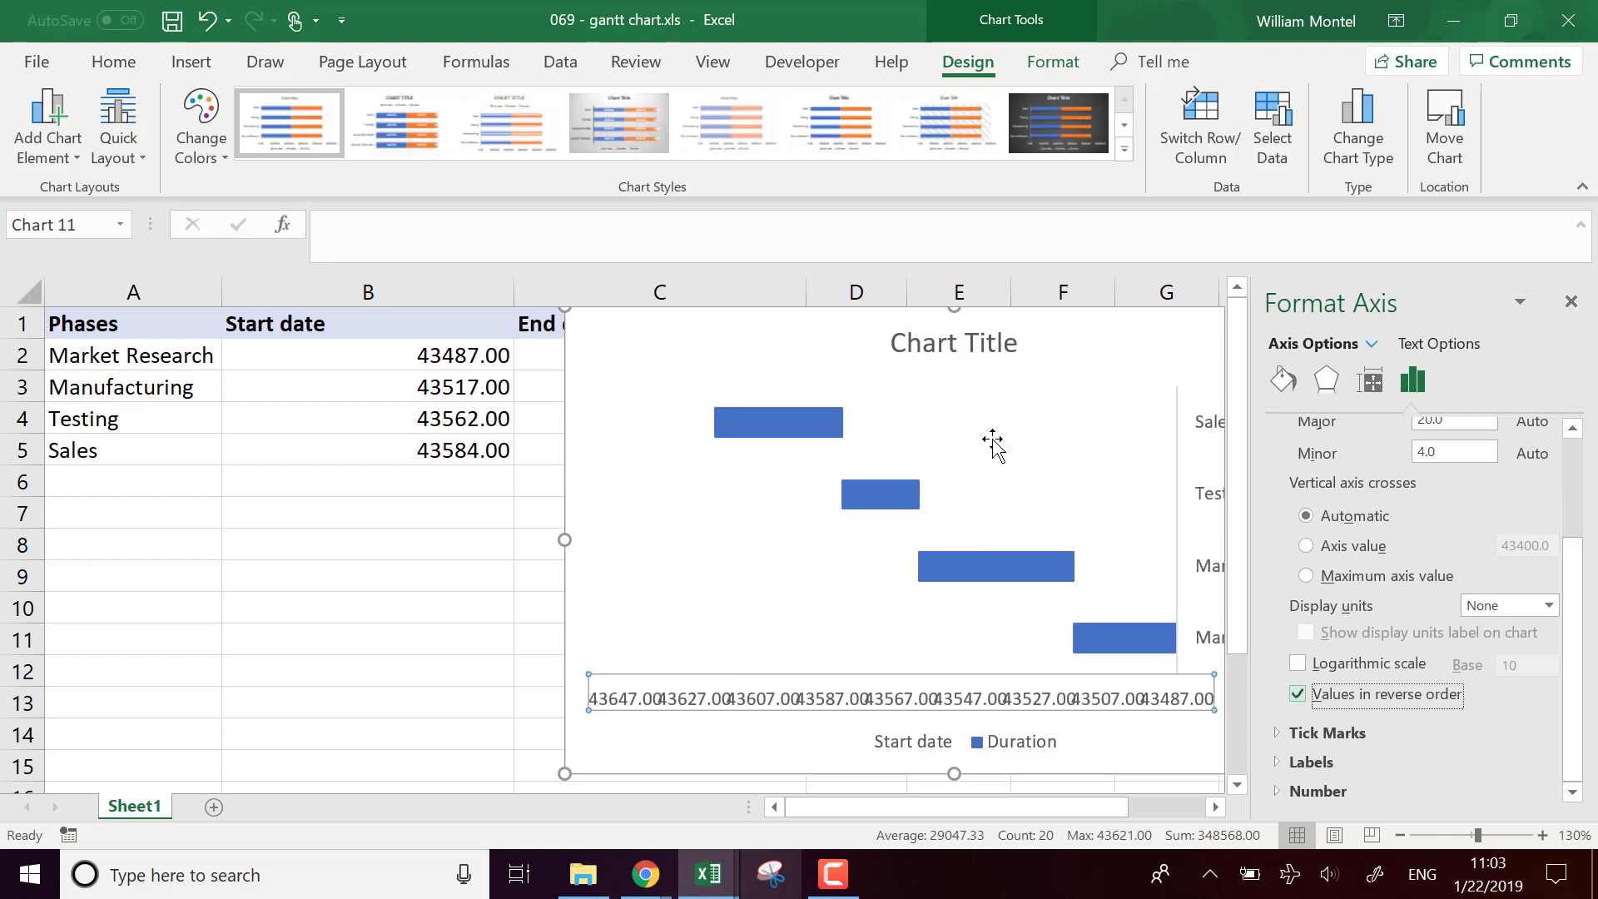
left_click_drag(947, 804, 984, 803)
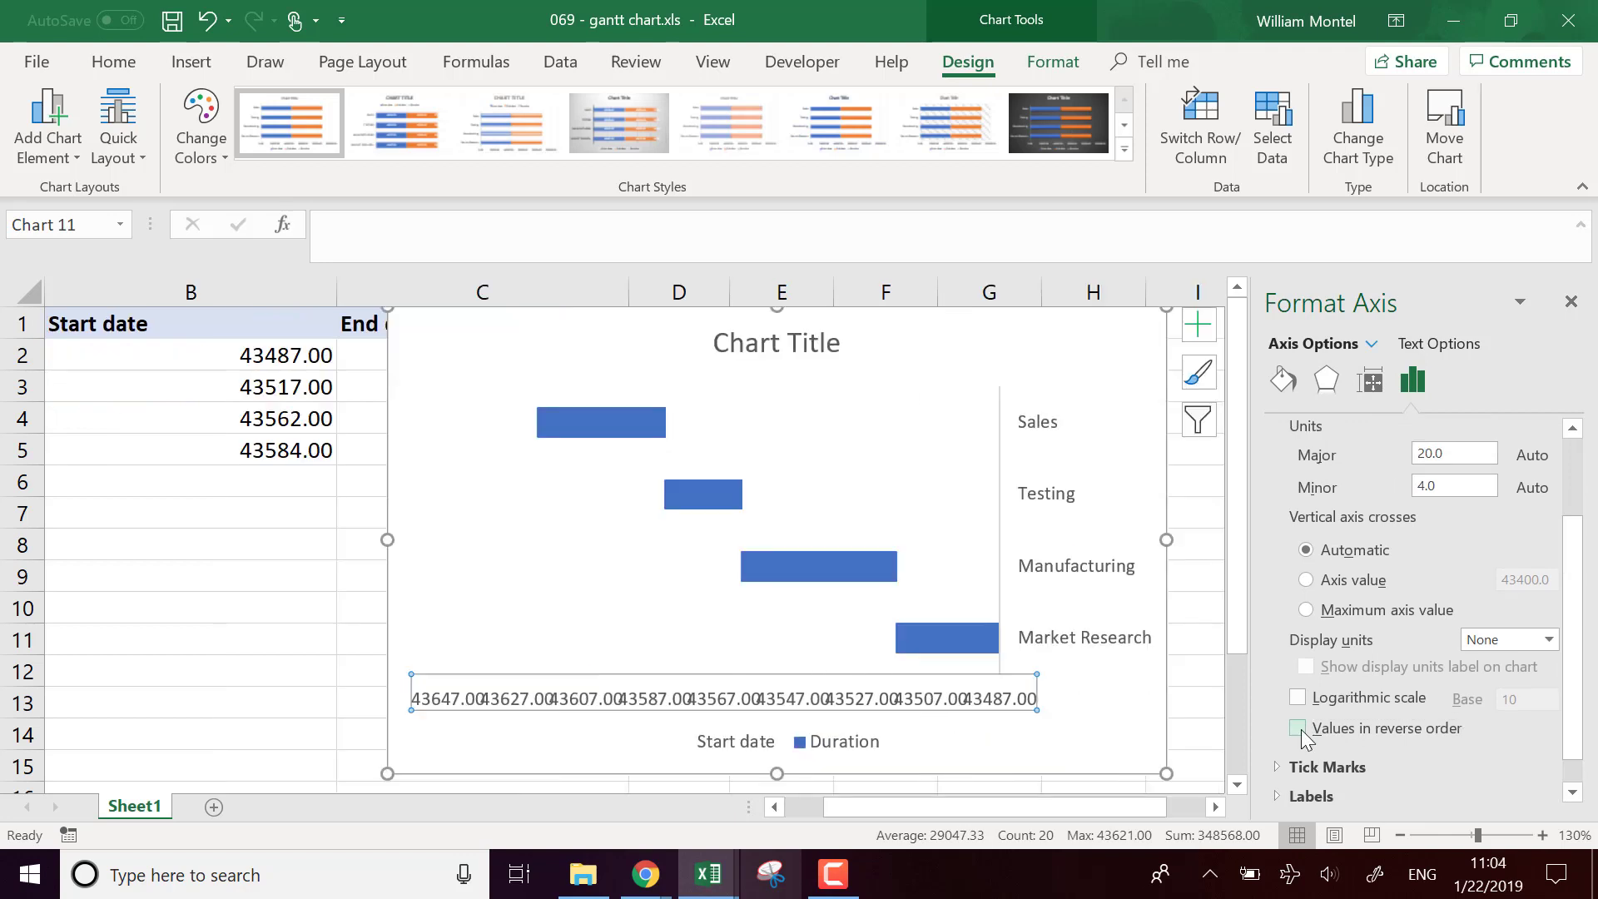
left_click(1299, 728)
Enable Categories in reverse order on the vertical axis, putting Market Research on top.
left_click(526, 432)
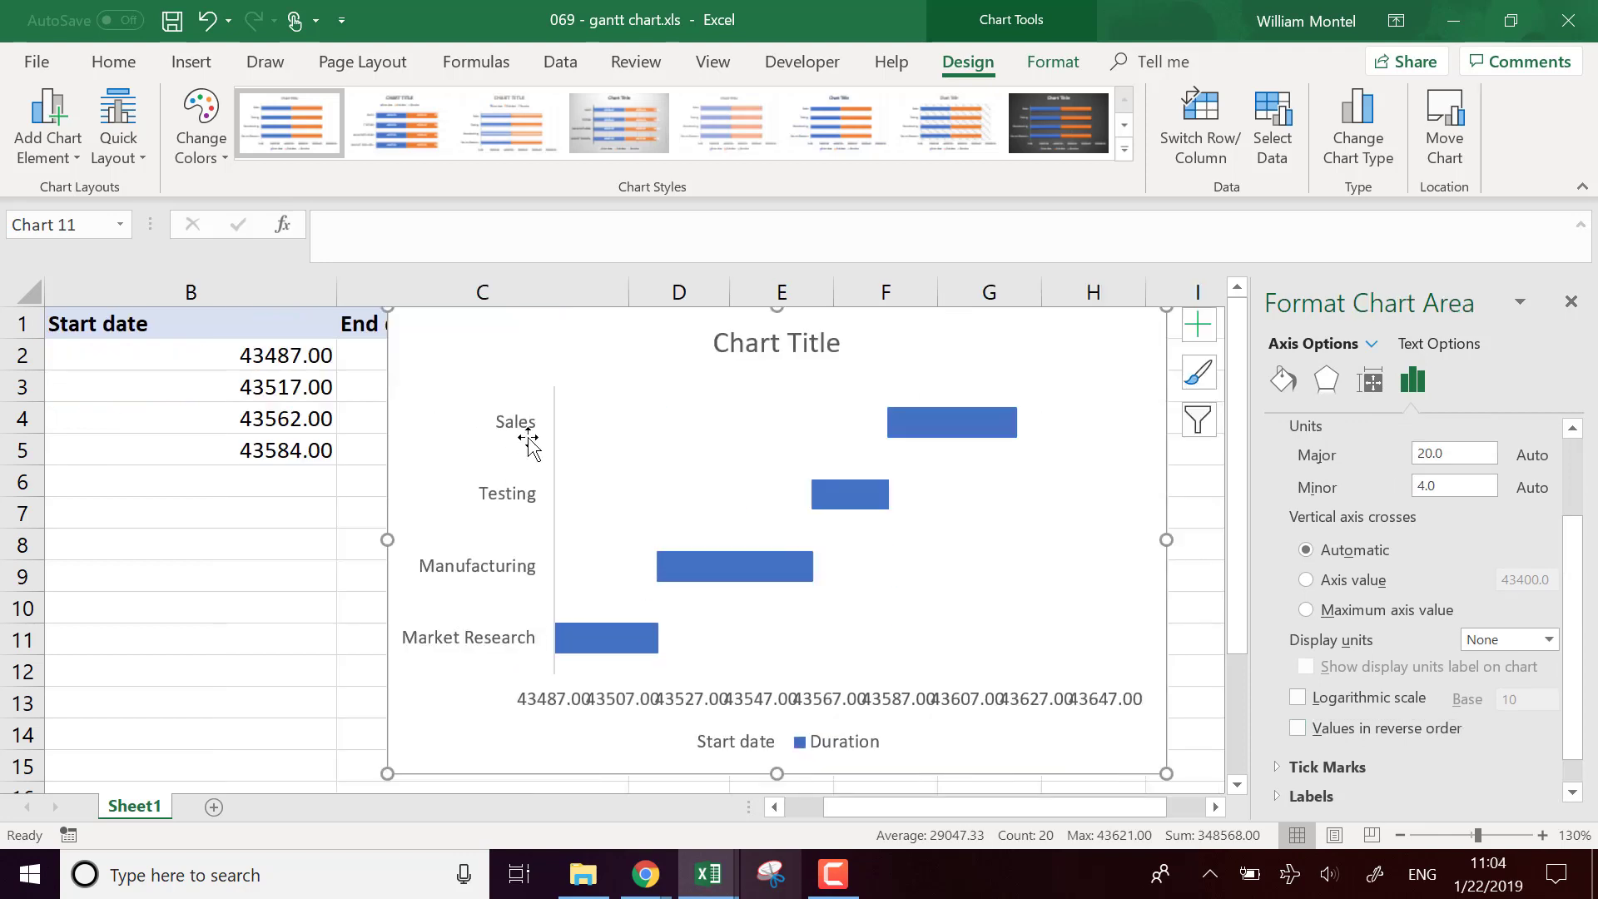
left_click(525, 433)
left_click(1425, 385)
left_click(1299, 431)
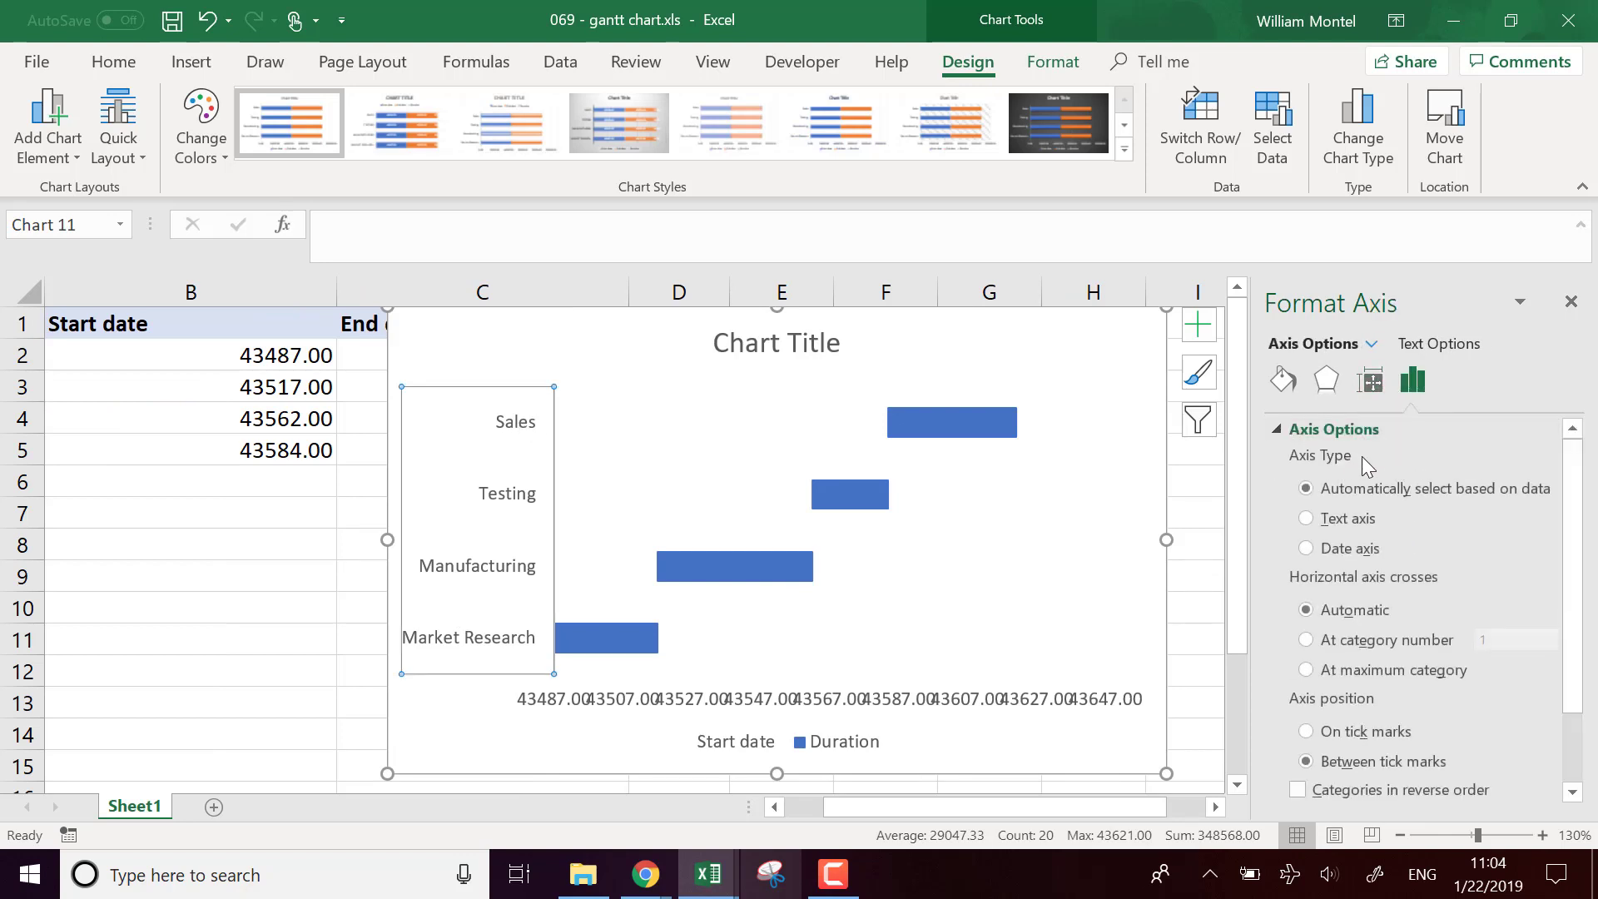
scroll(1364, 468, "down", 2)
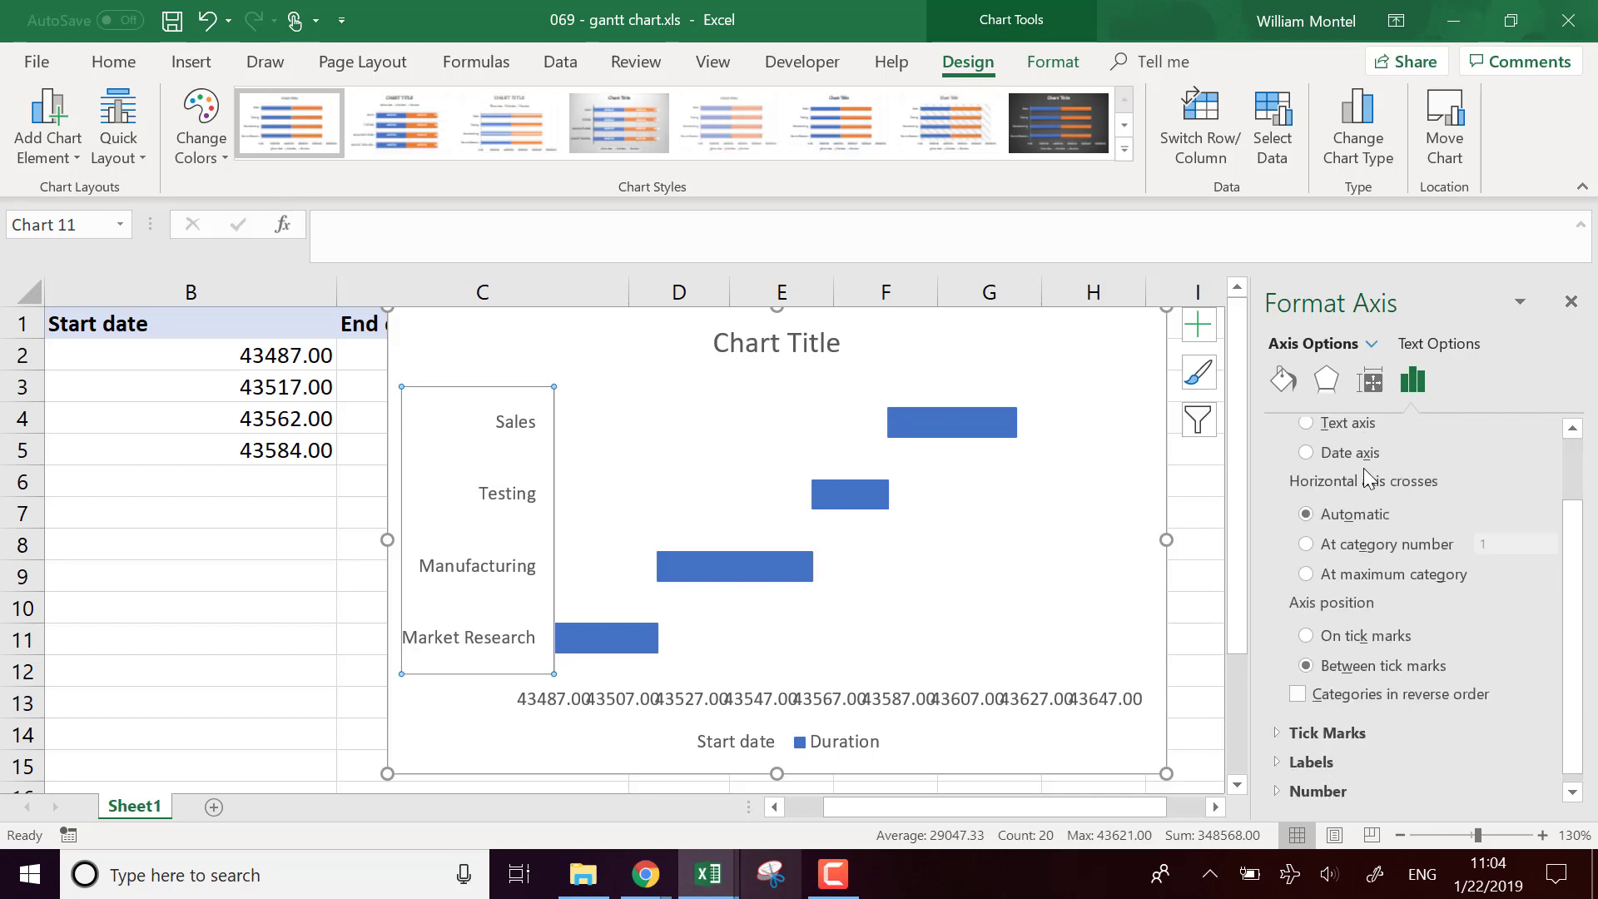
left_click(1351, 697)
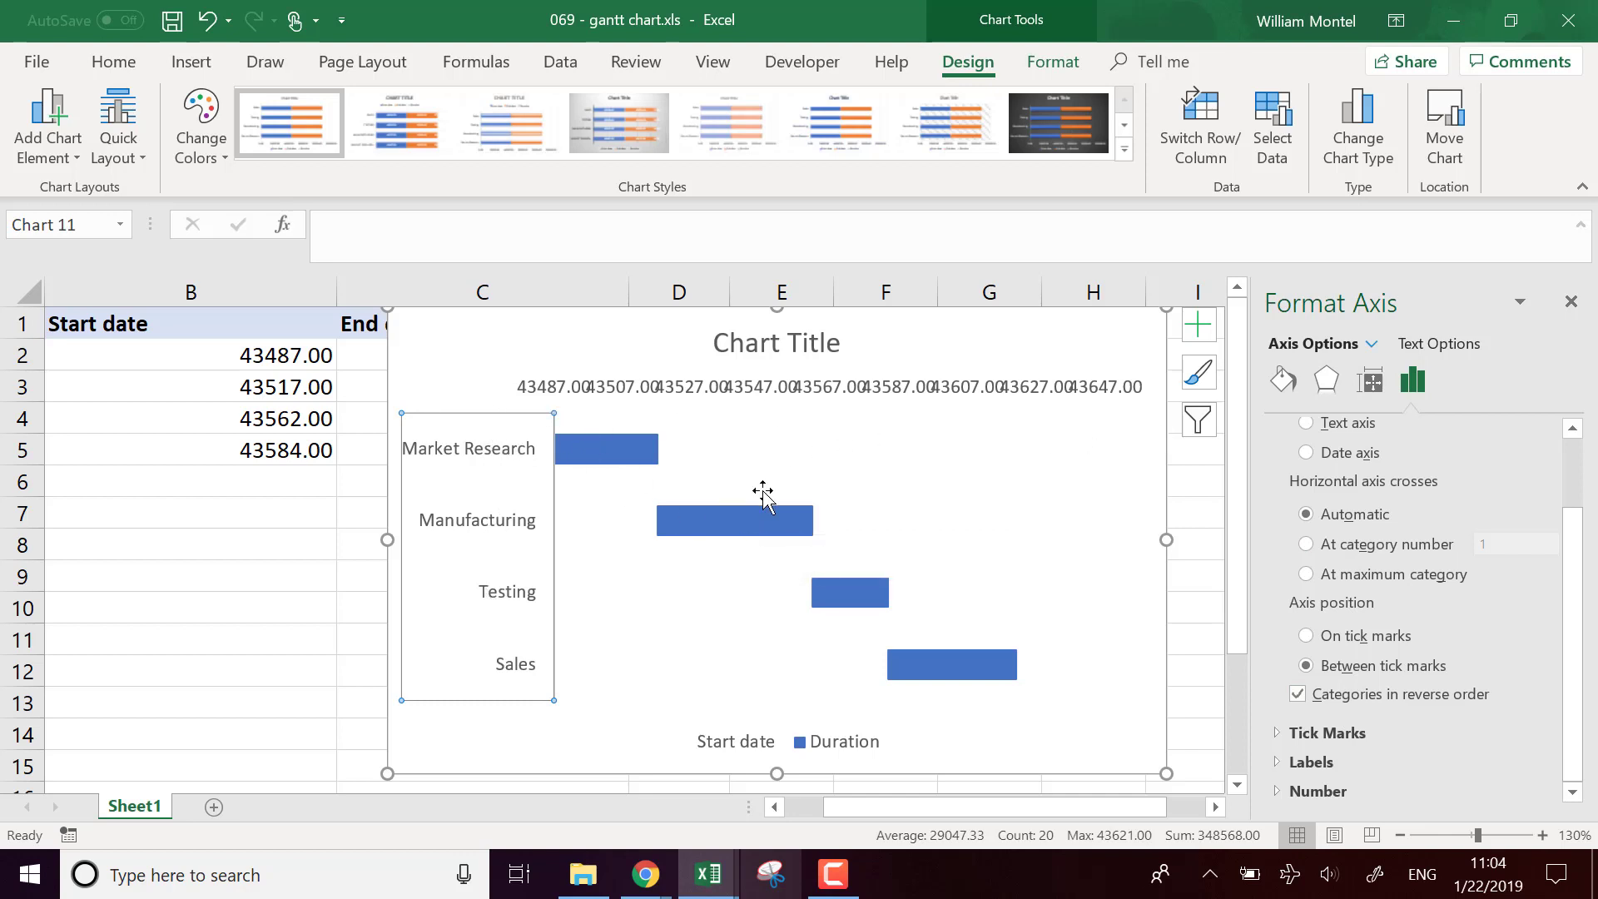
left_click(329, 605)
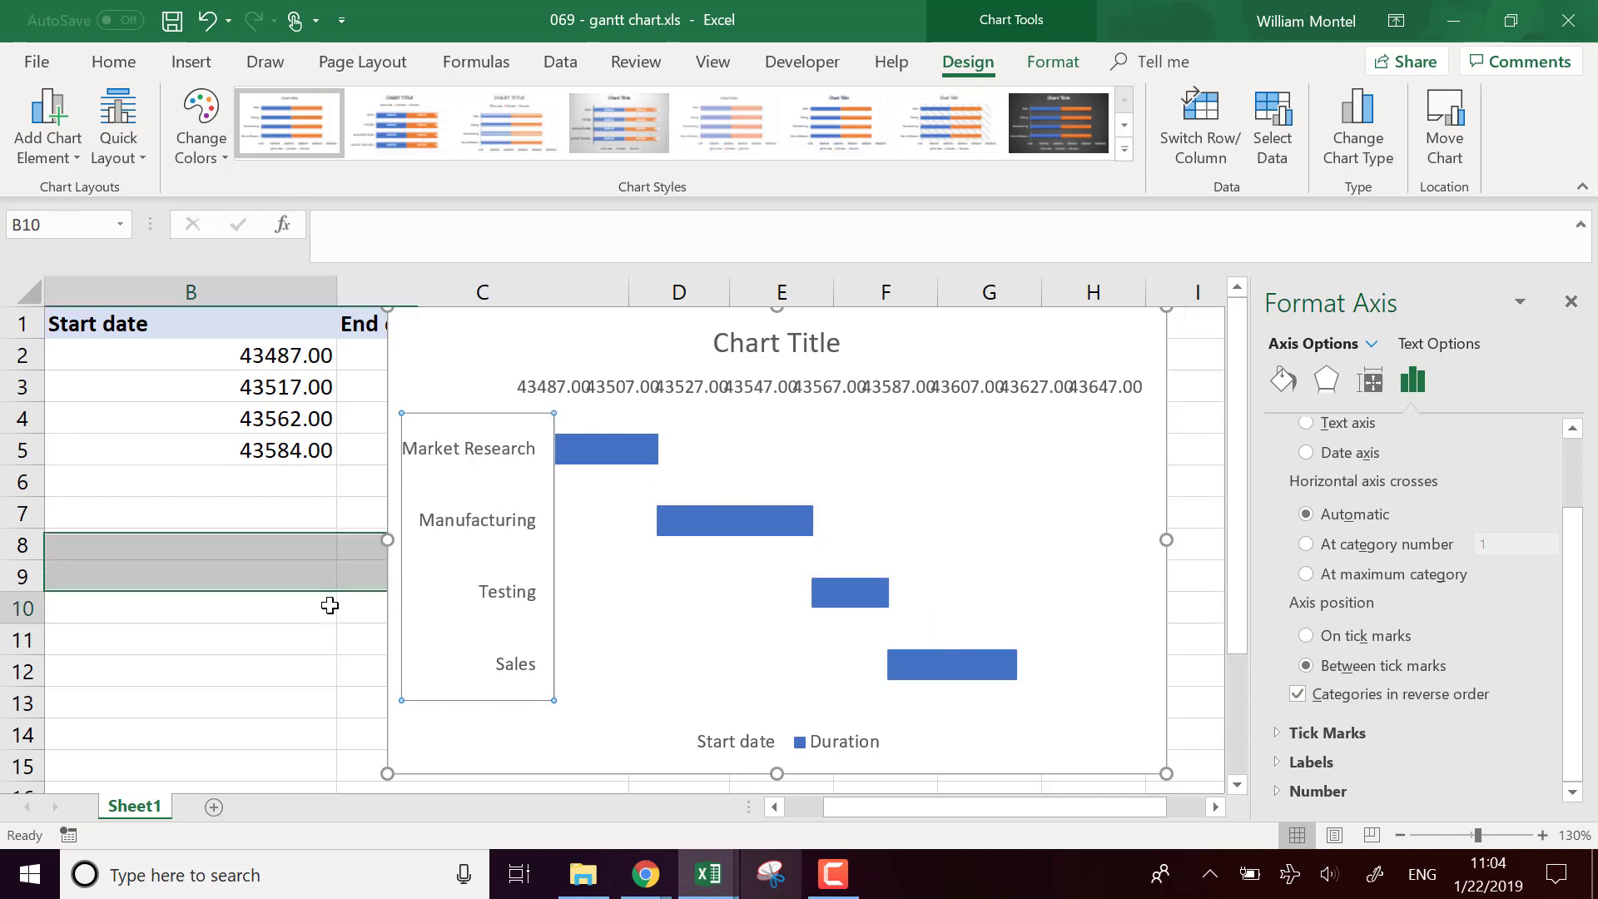
Move the chart right of the table and format B2:C5 as Short Date.
left_click(637, 343)
left_click_drag(637, 343, 999, 360)
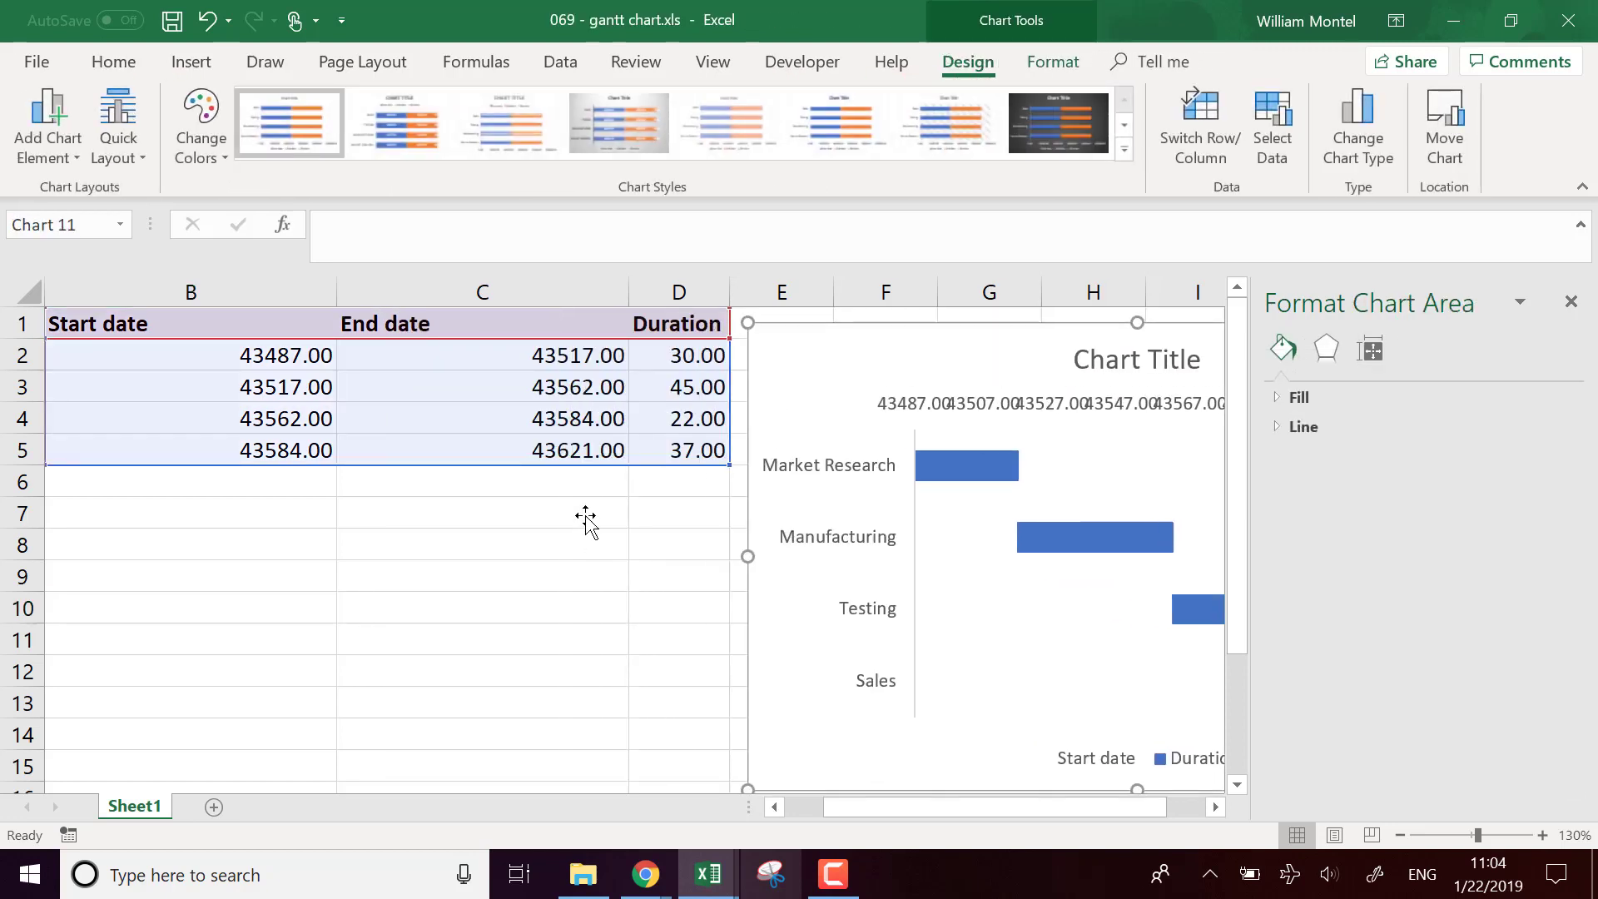
left_click(345, 545)
left_click_drag(308, 356, 541, 454)
left_click(886, 113)
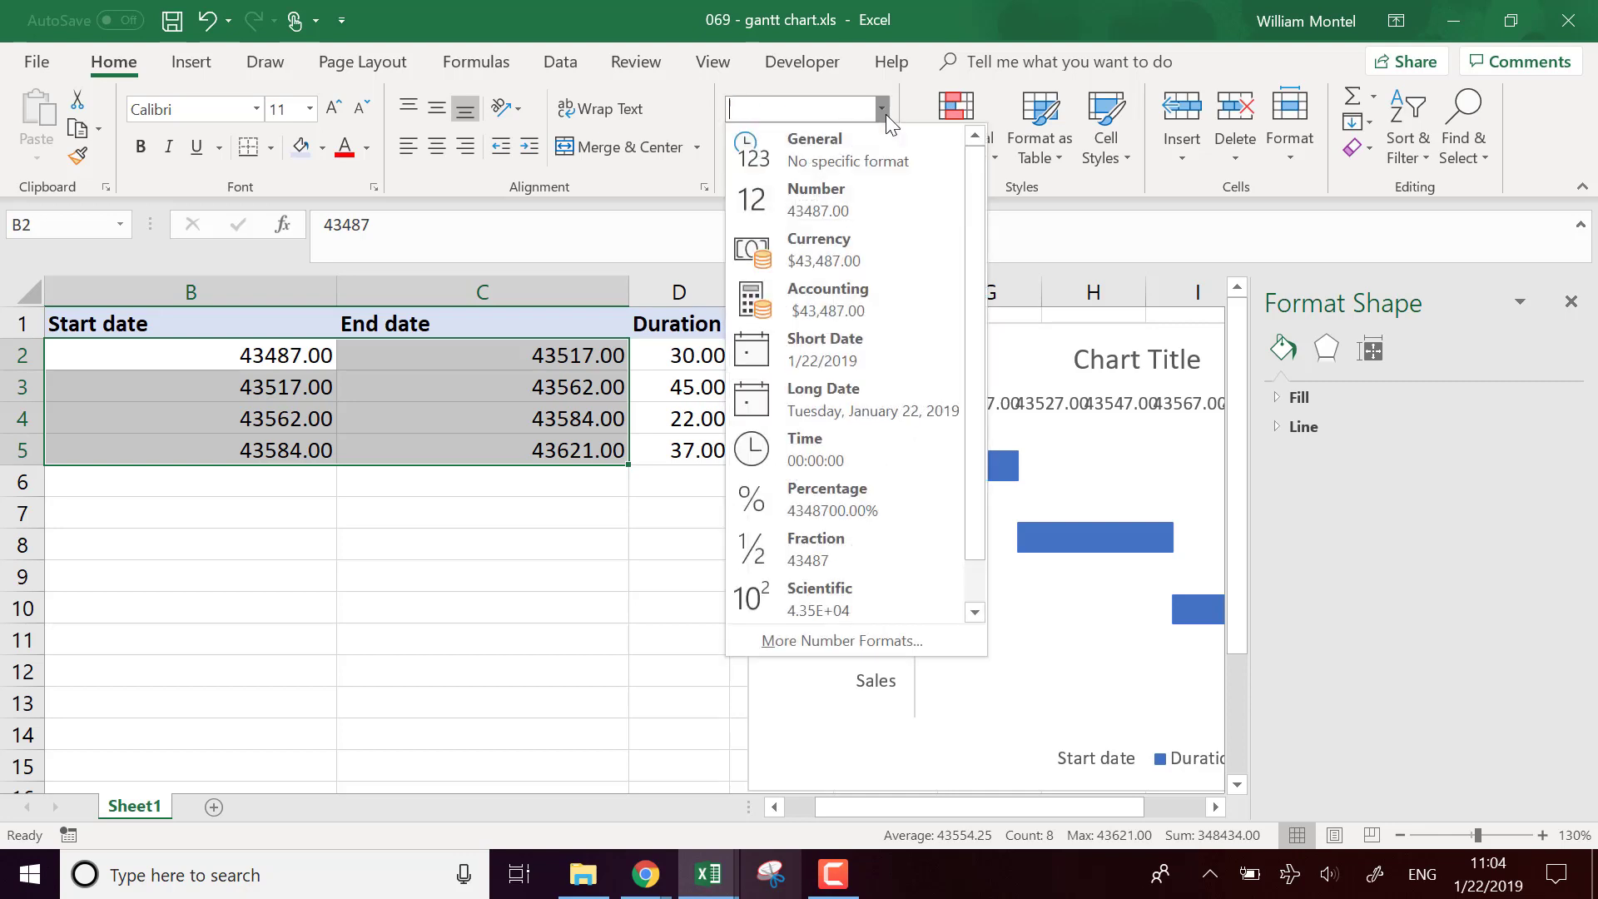
left_click(899, 362)
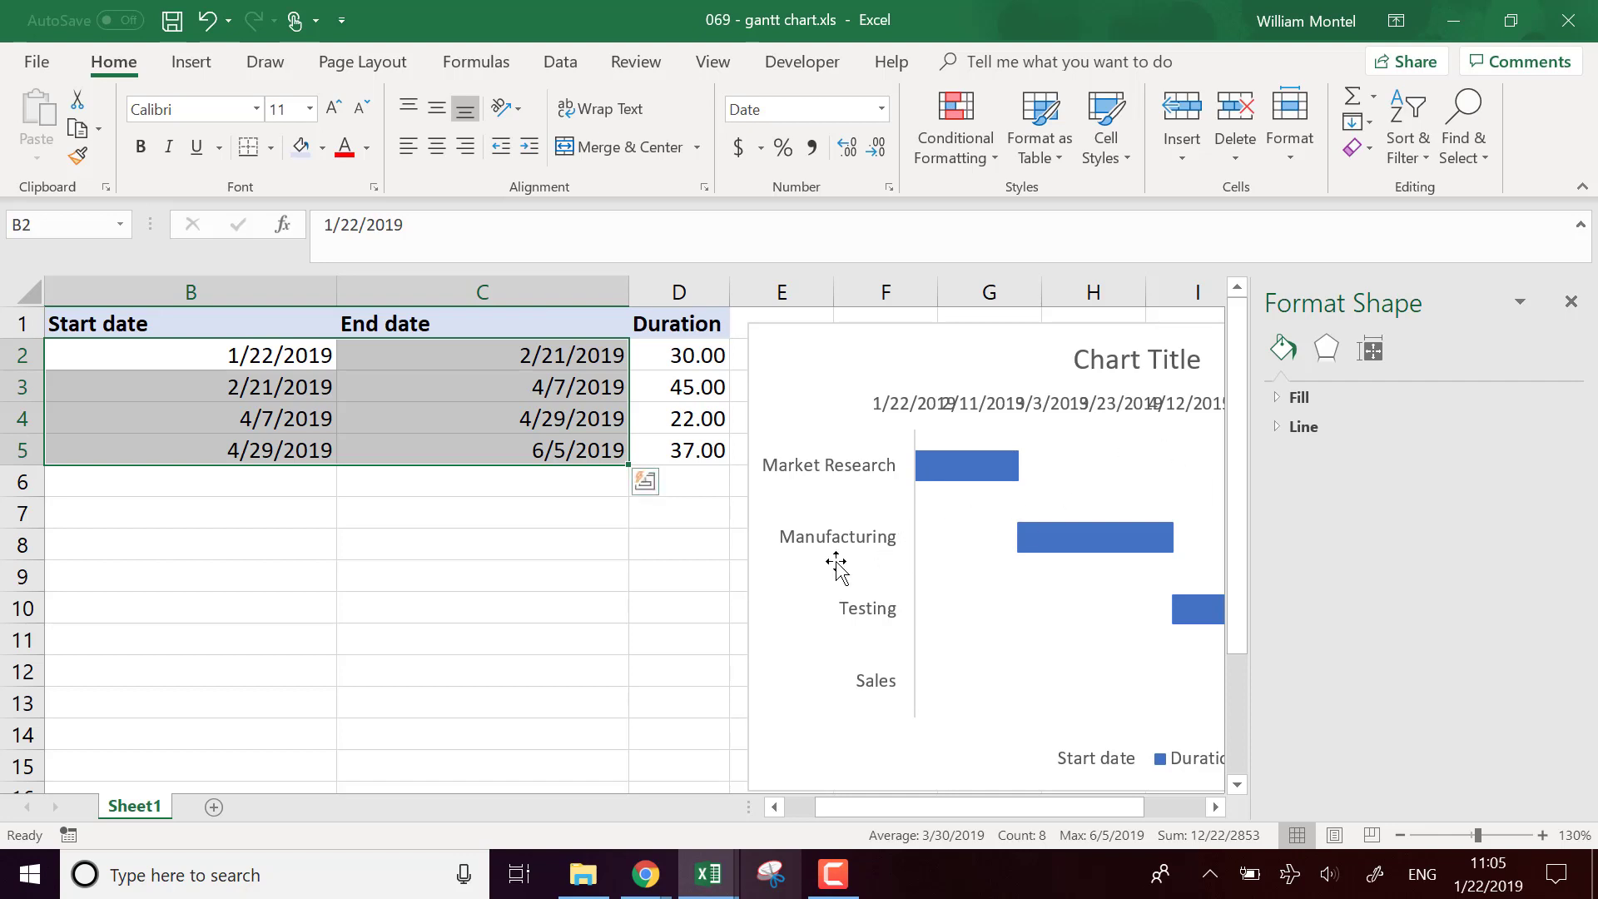
Move the chart below the table and open the date axis label Alignment settings.
left_click_drag(879, 805, 807, 810)
left_click_drag(1062, 437, 632, 607)
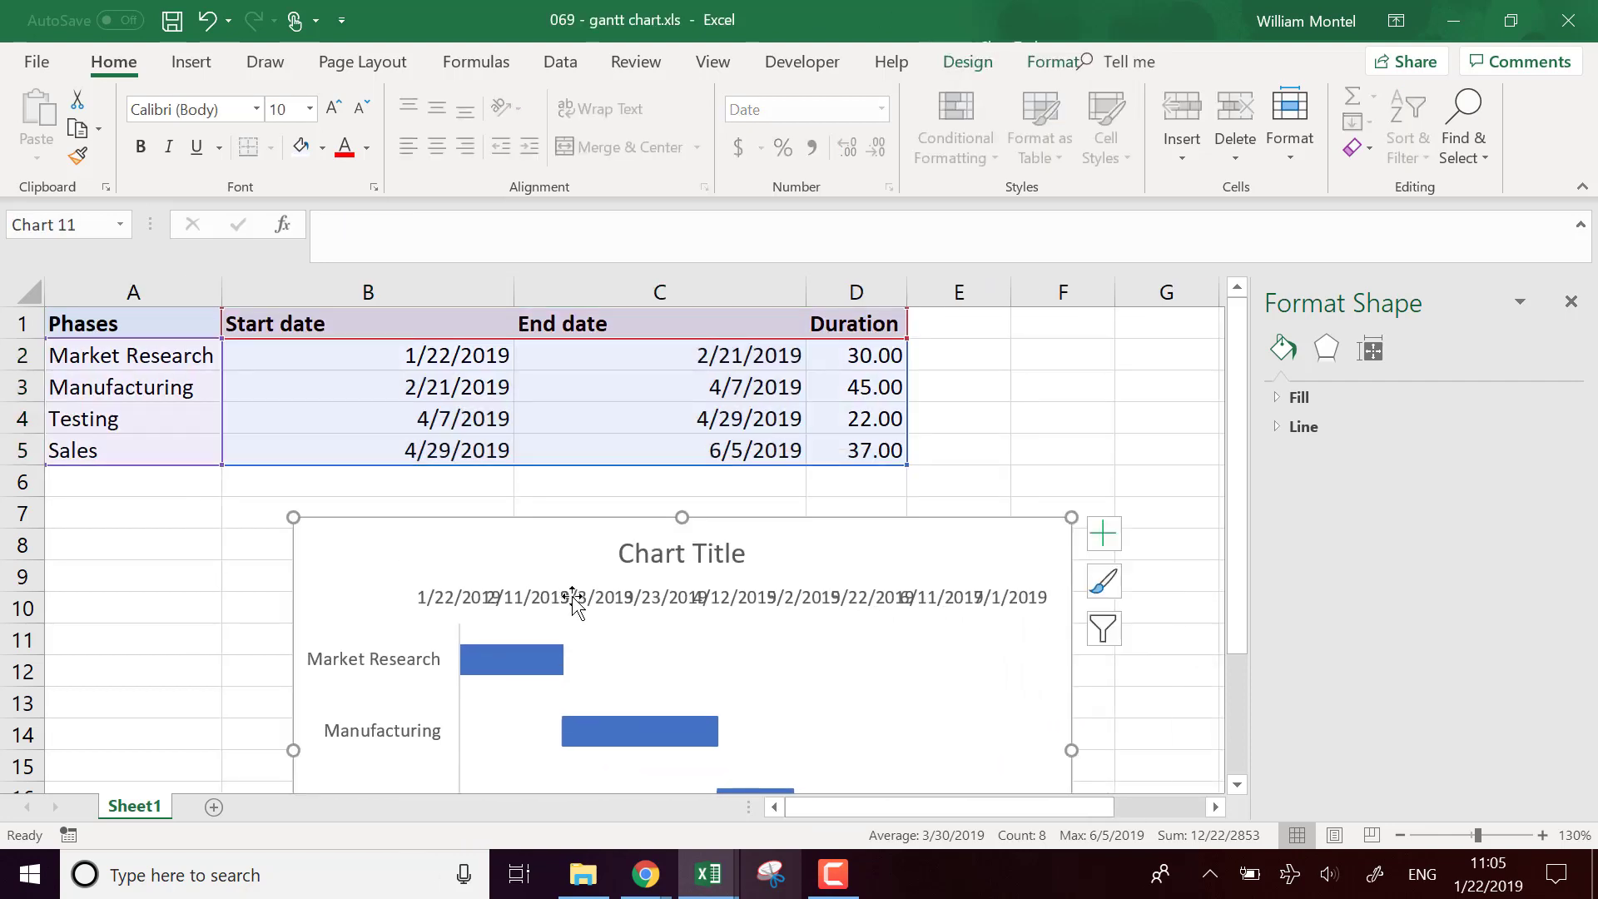
left_click(633, 605)
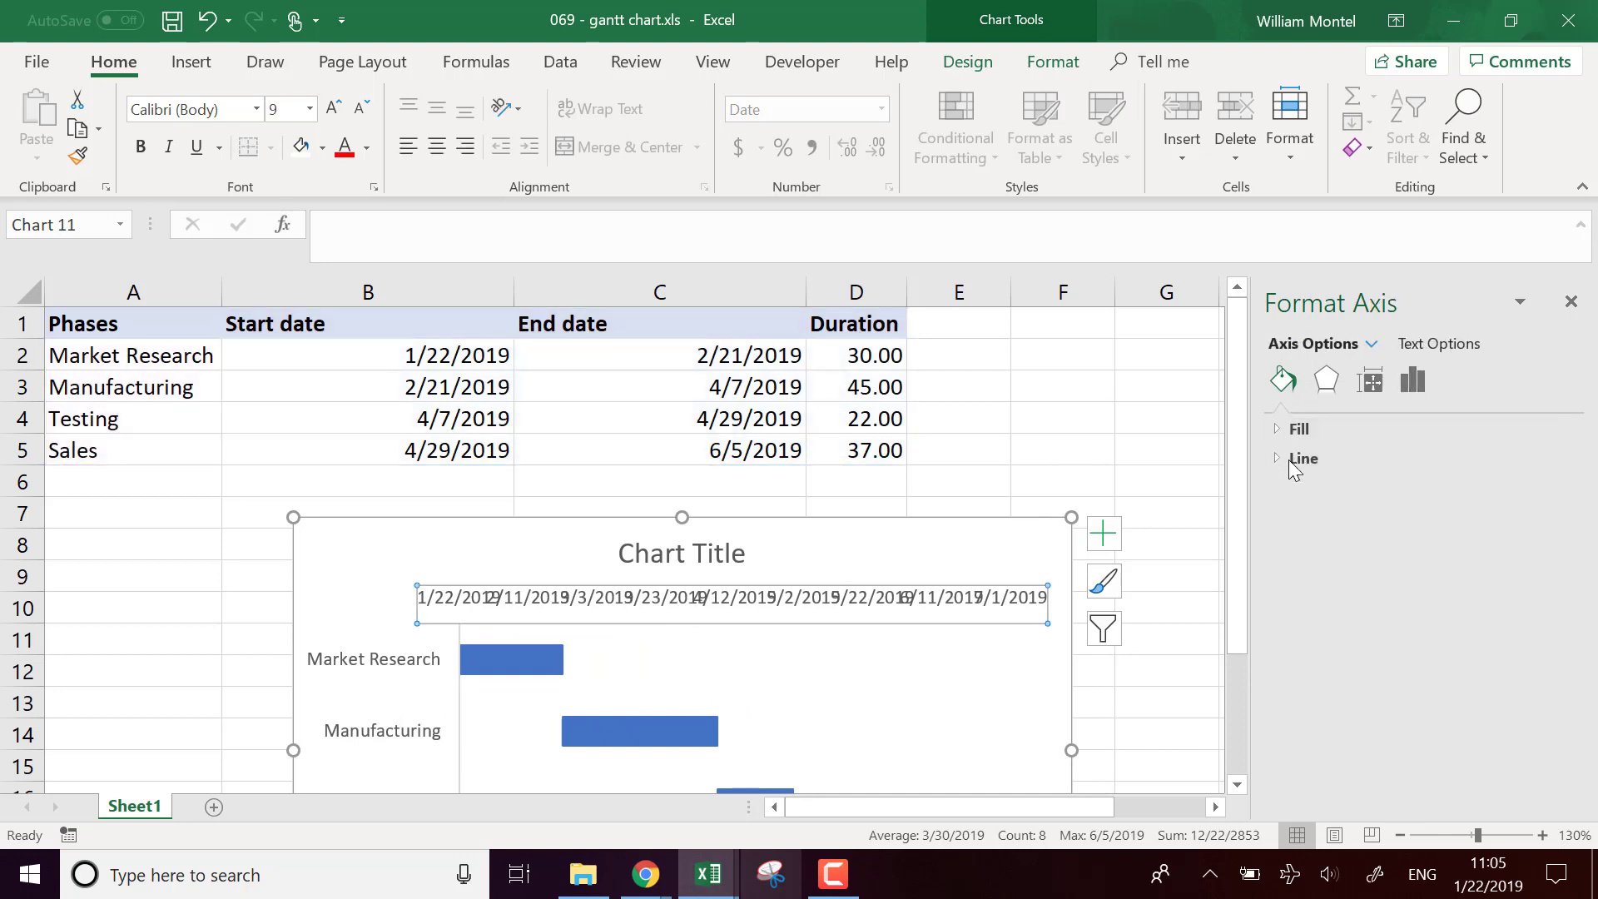
left_click(1326, 381)
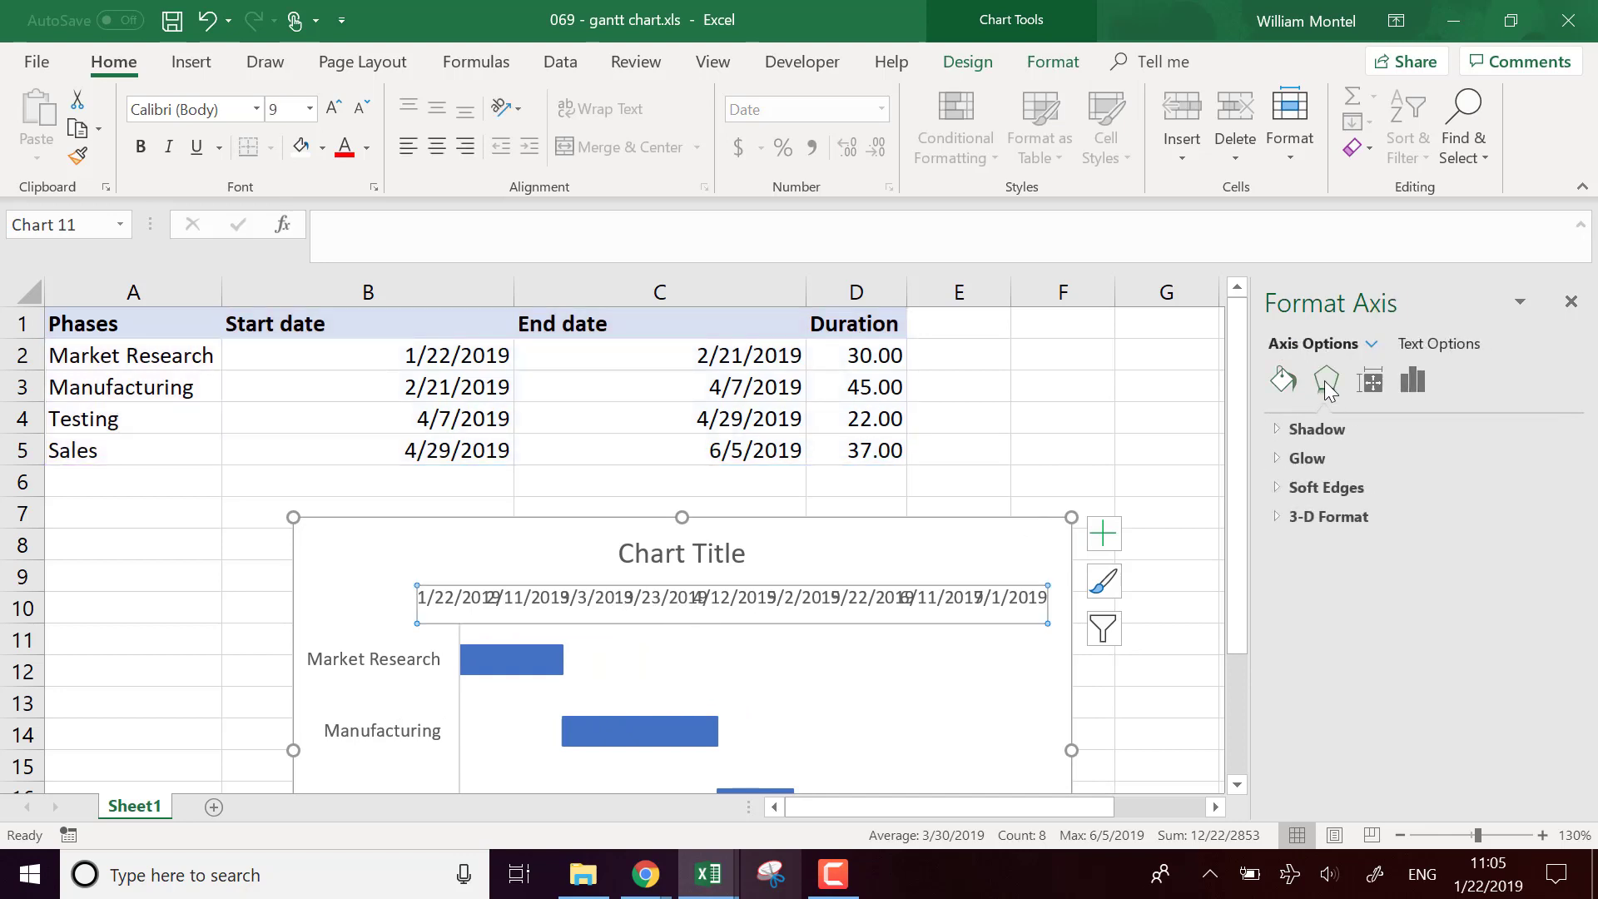
left_click(1370, 381)
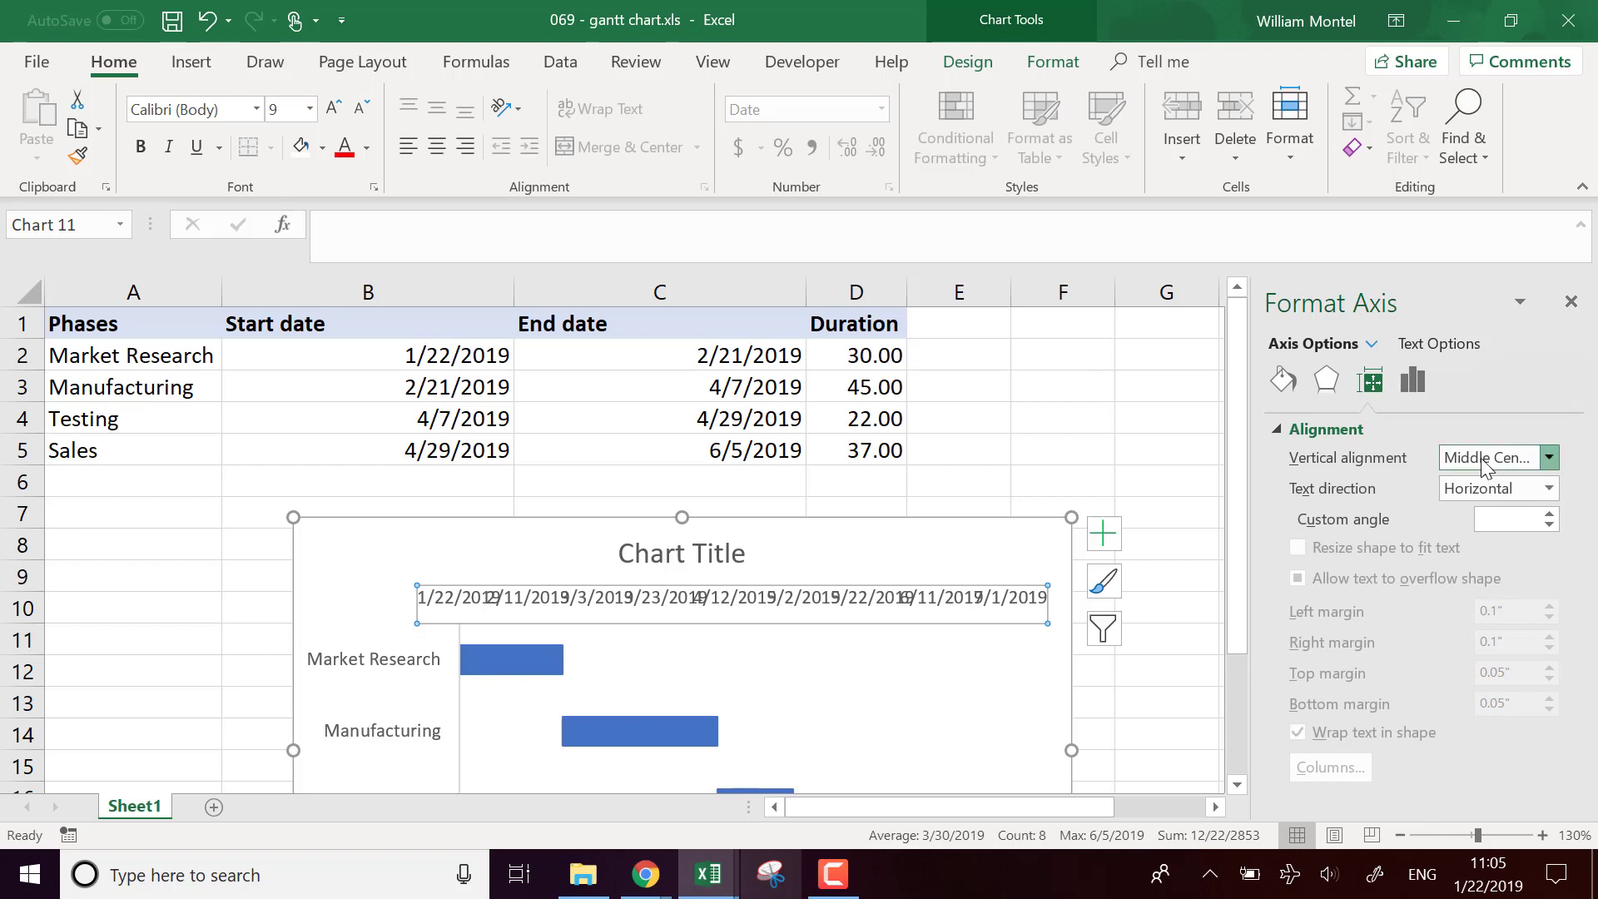
left_click(1484, 460)
left_click(1490, 466)
left_click(1508, 485)
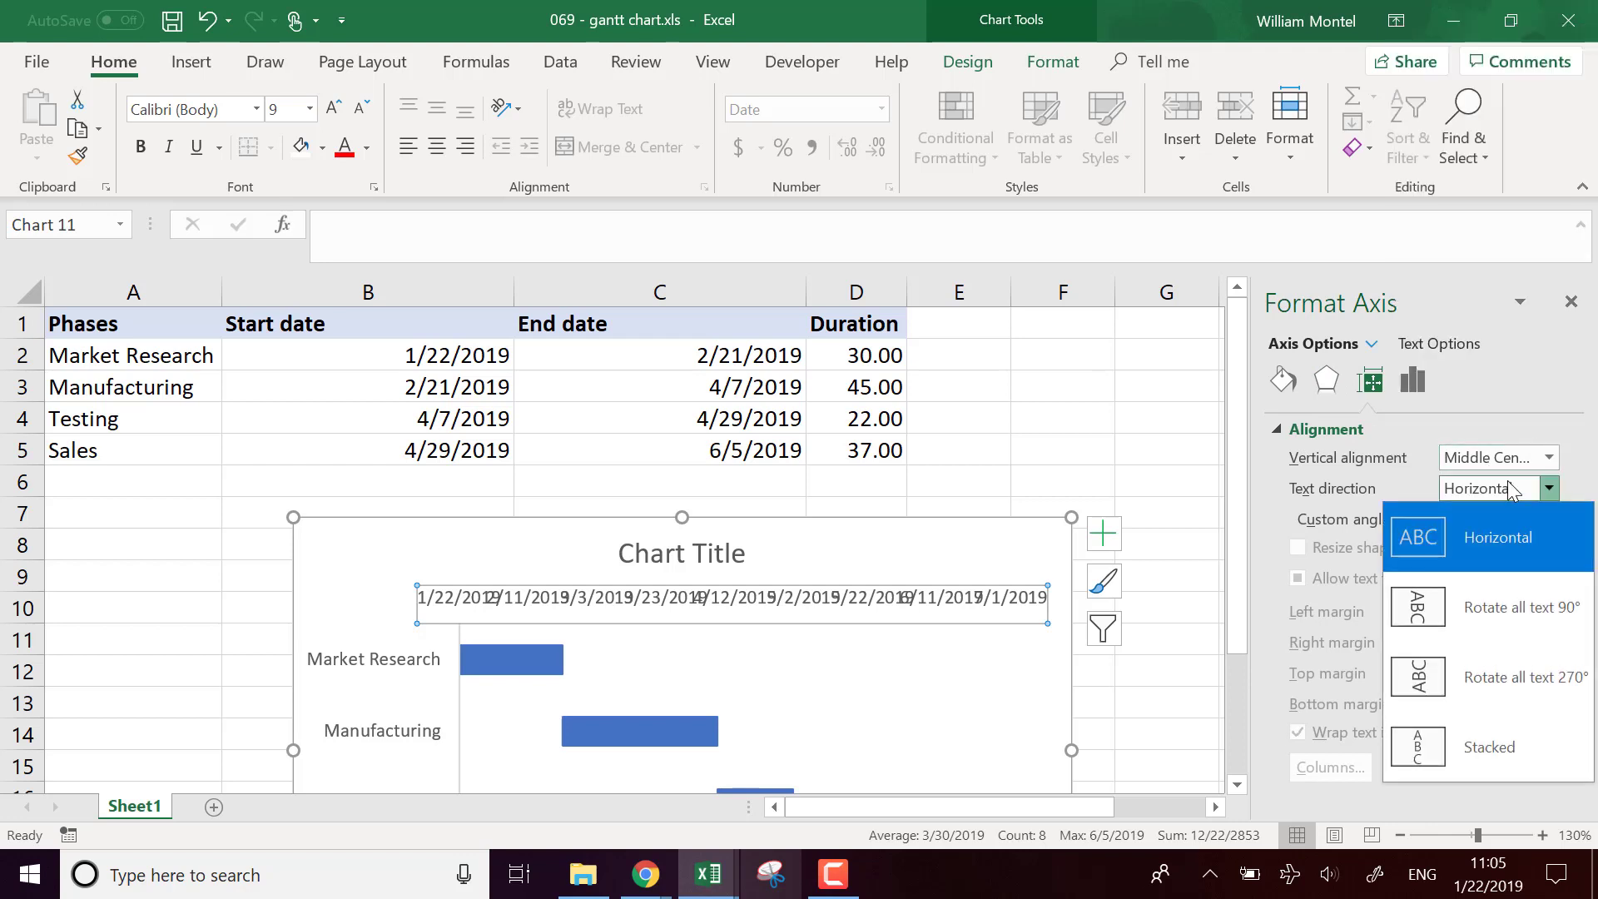
left_click(1508, 482)
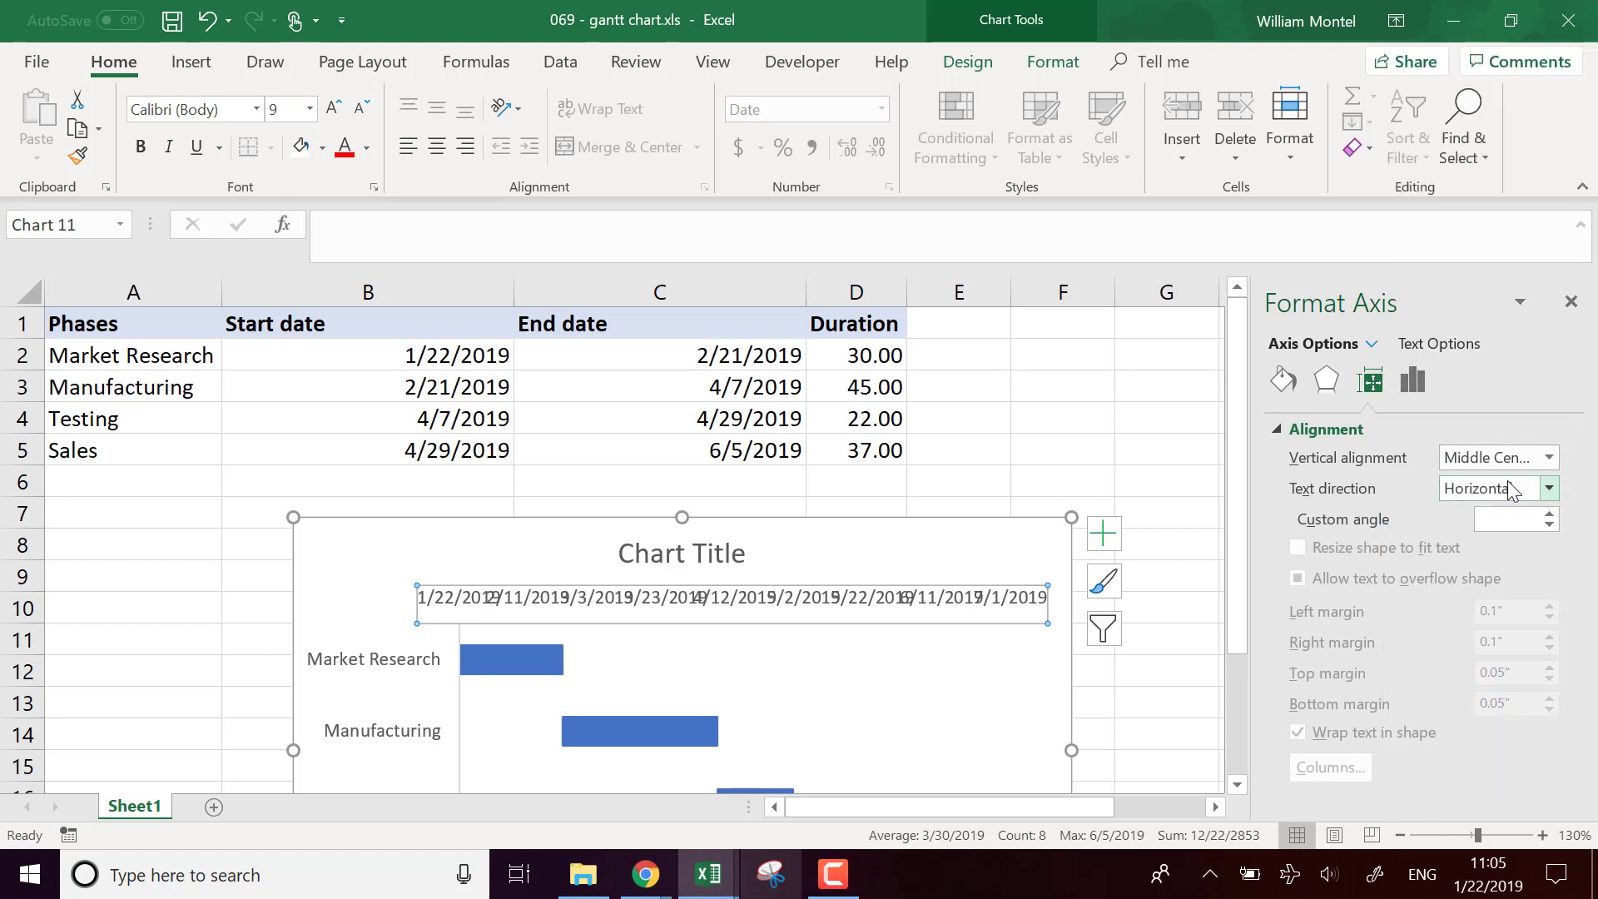
Raise the date labels' Custom angle to 45°.
left_click(1549, 514)
left_click(1549, 513)
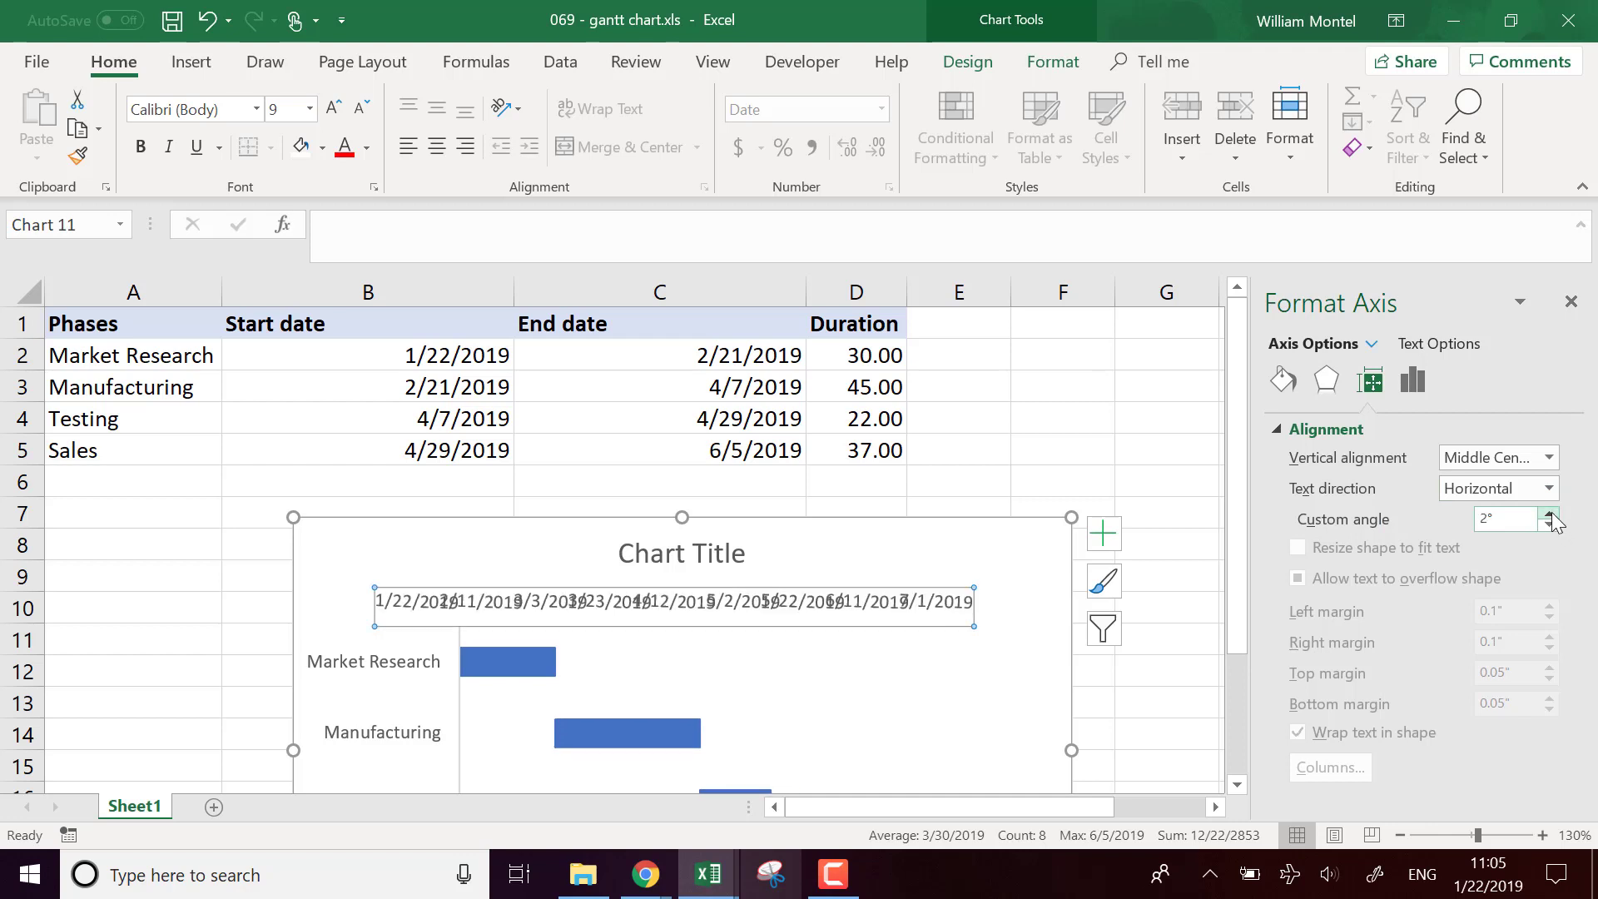
left_click(1549, 513)
left_click(1548, 514)
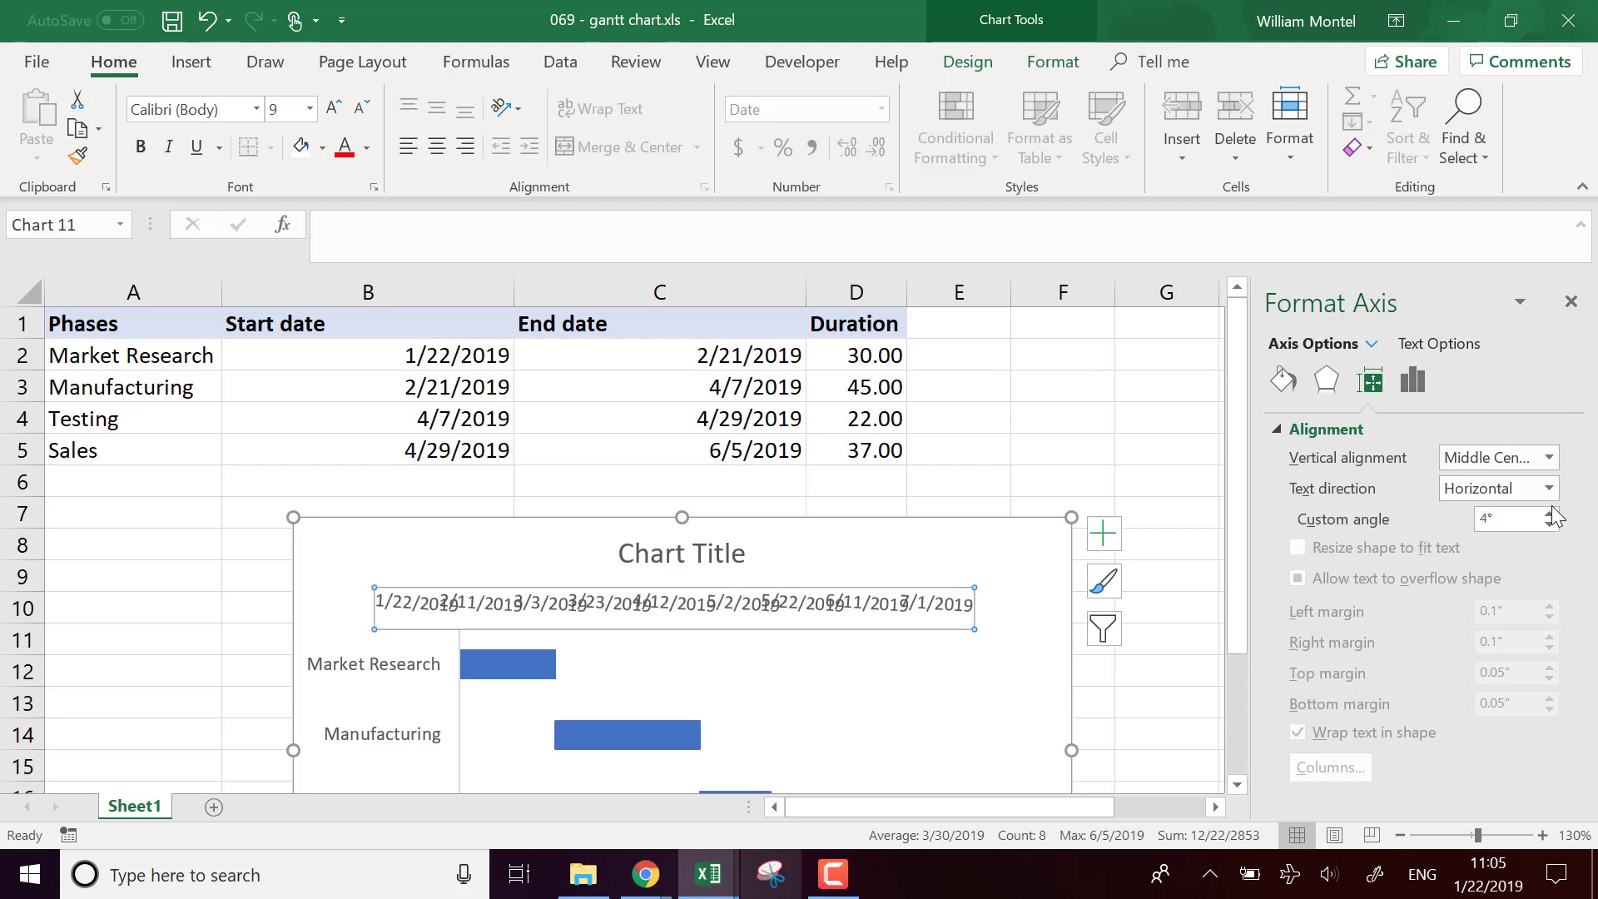
left_click(1549, 513)
left_click(1549, 513)
left_click(1549, 513)
left_click(1549, 513)
left_click(1548, 514)
left_click(1549, 513)
left_click(1549, 513)
left_click(1549, 514)
left_click(1549, 513)
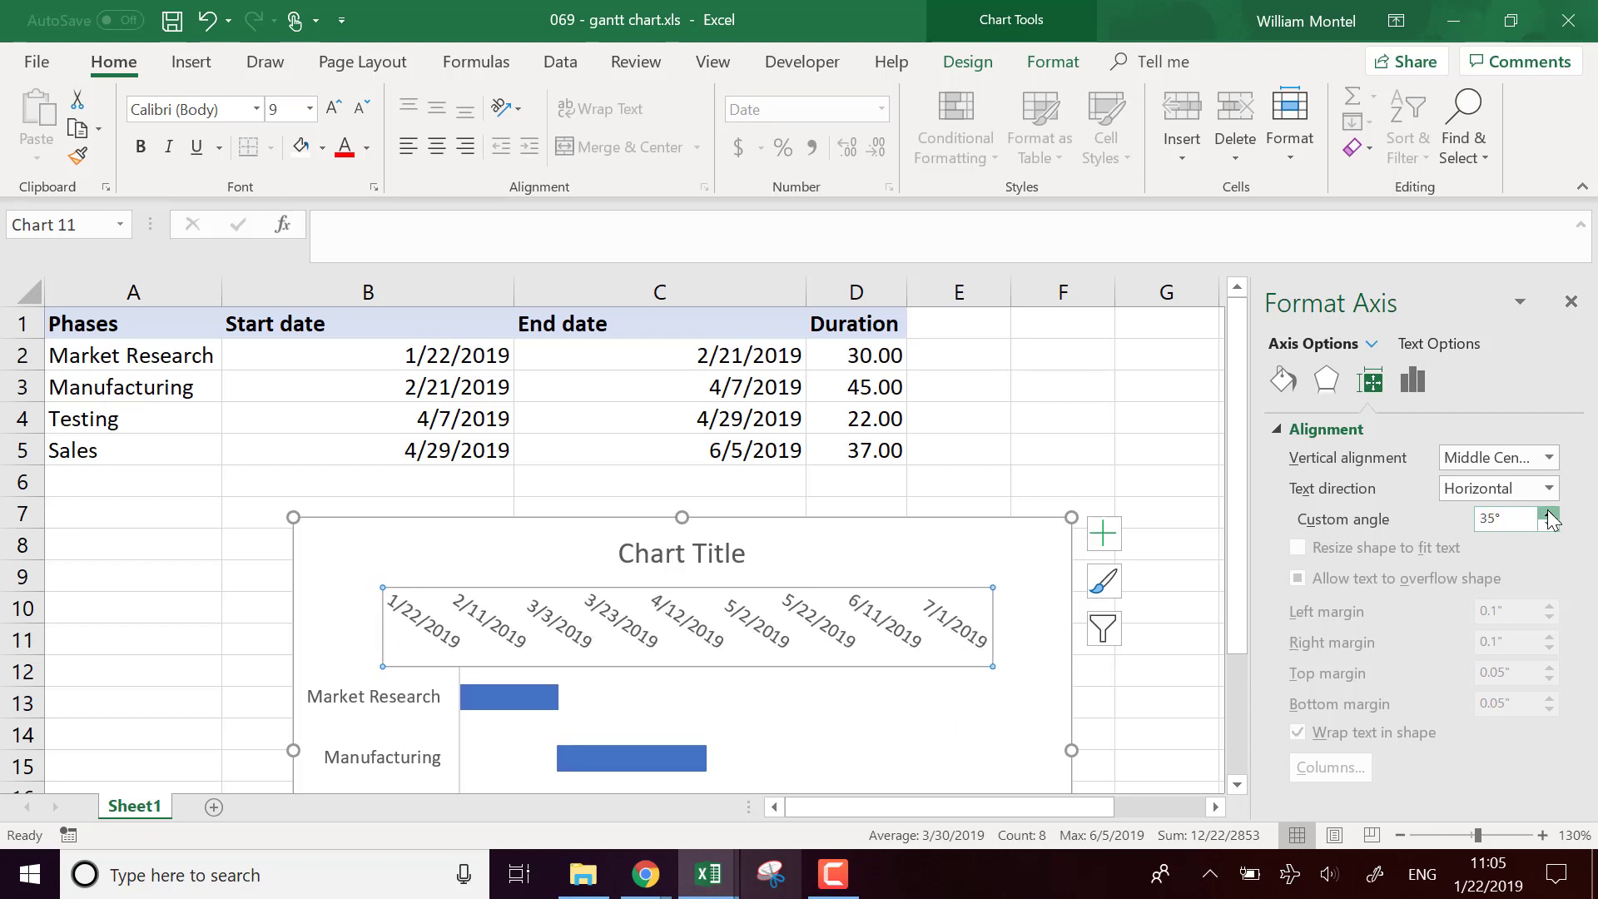
left_click(1549, 513)
left_click(1549, 513)
left_click(1549, 514)
left_click(1549, 514)
left_click(1549, 513)
left_click(1549, 514)
left_click(1548, 513)
double_click(1549, 514)
left_click(1549, 513)
Replace the Chart Title placeholder with the text 'My project'.
left_click(1115, 458)
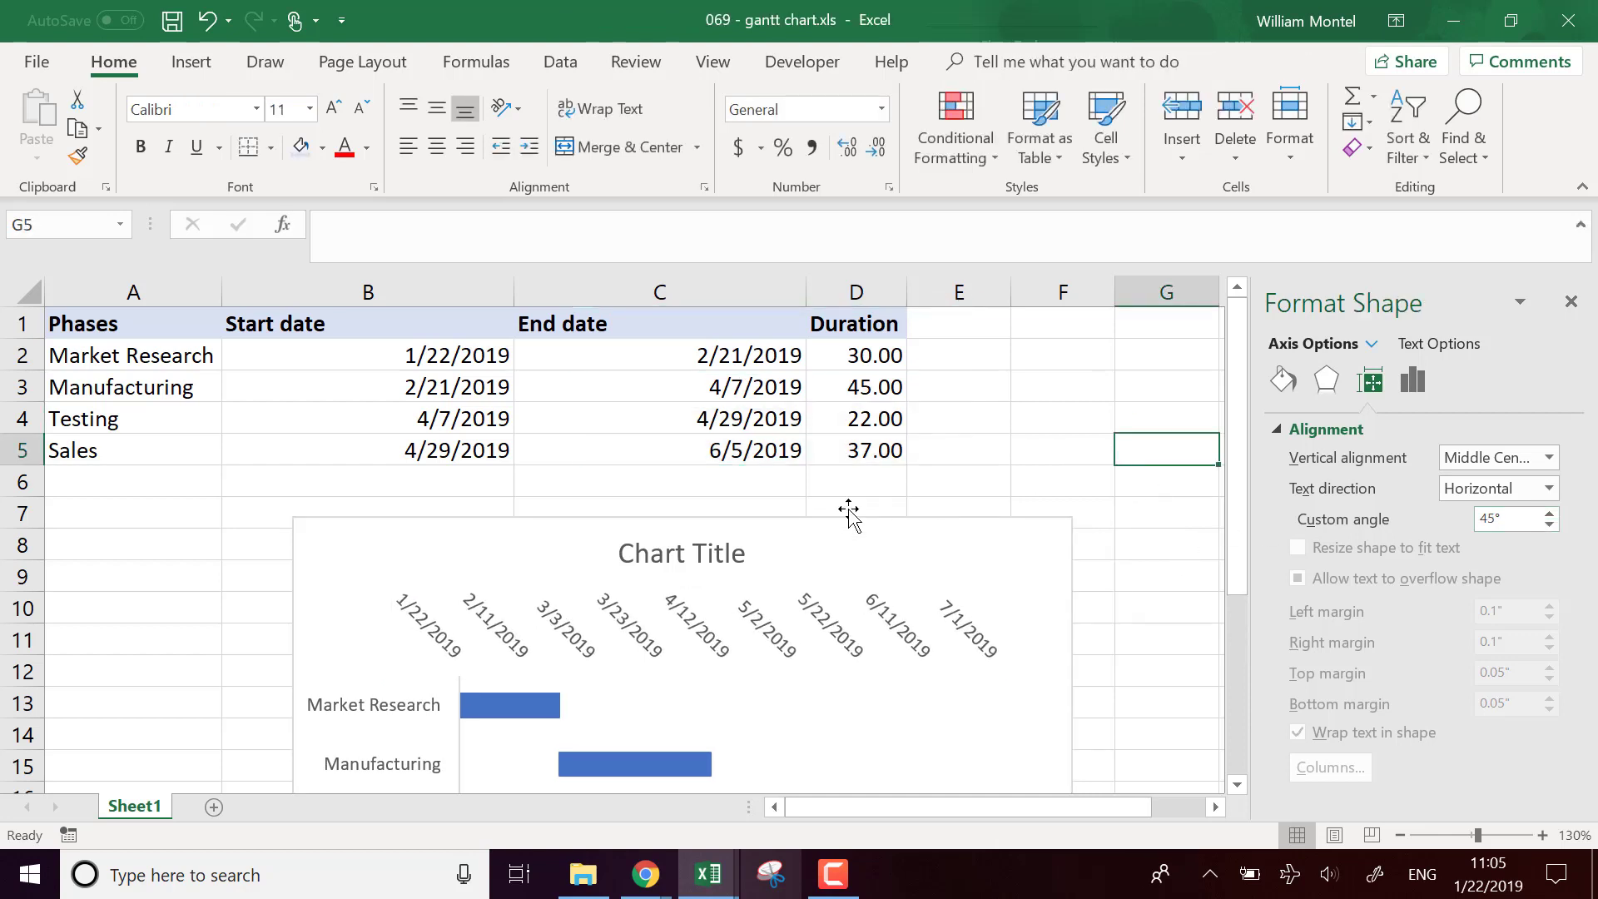
left_click(682, 552)
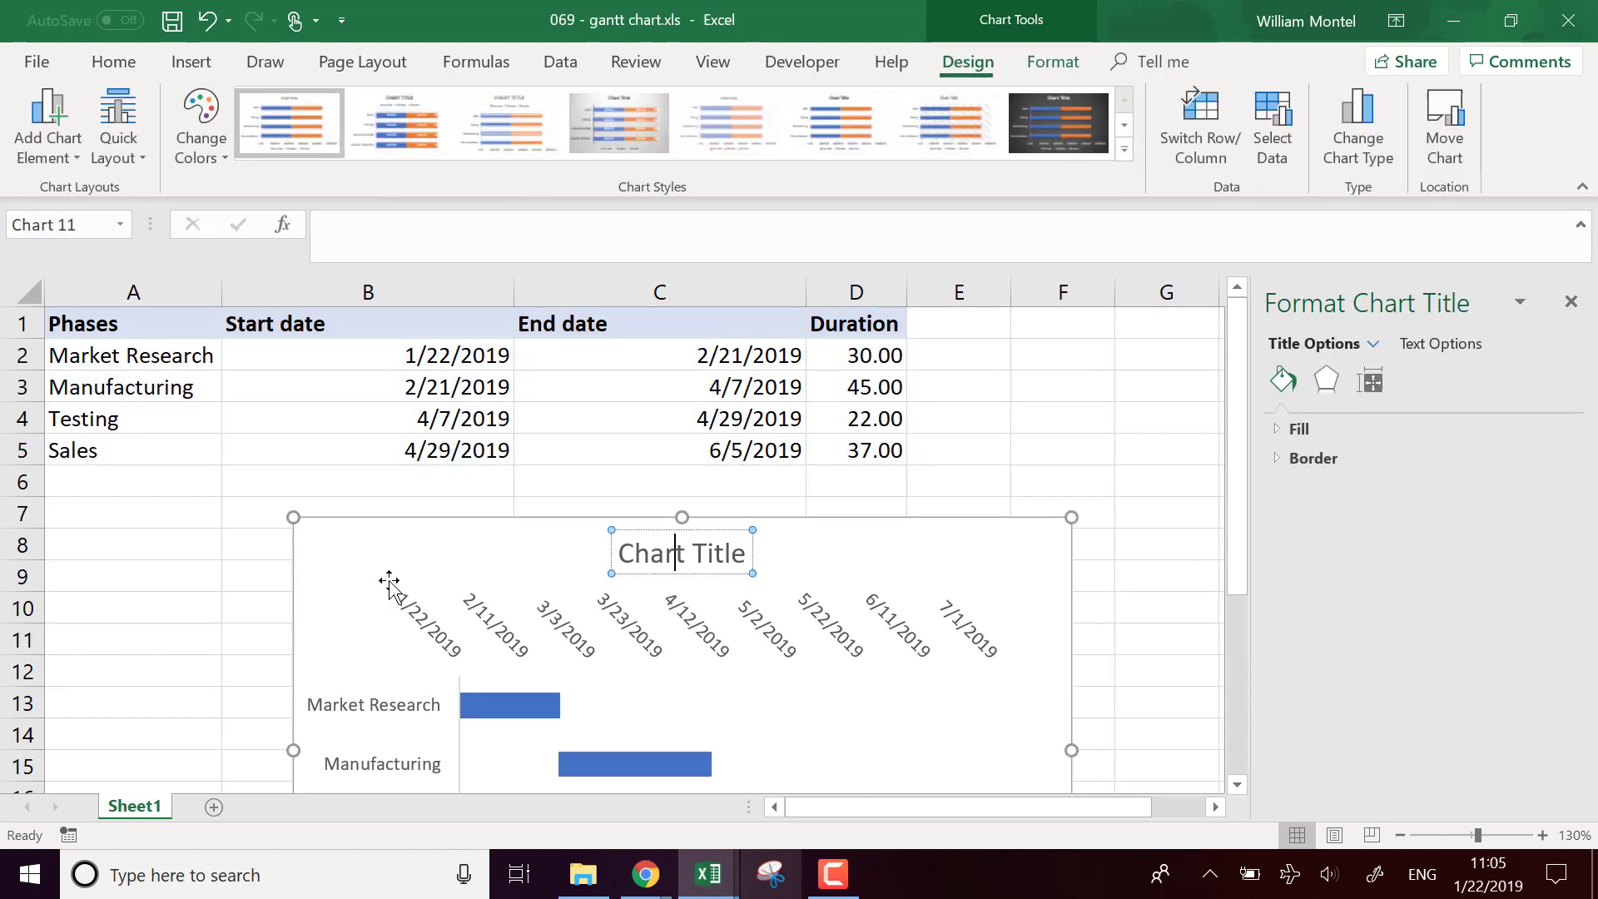
left_click(674, 554)
triple_click(709, 553)
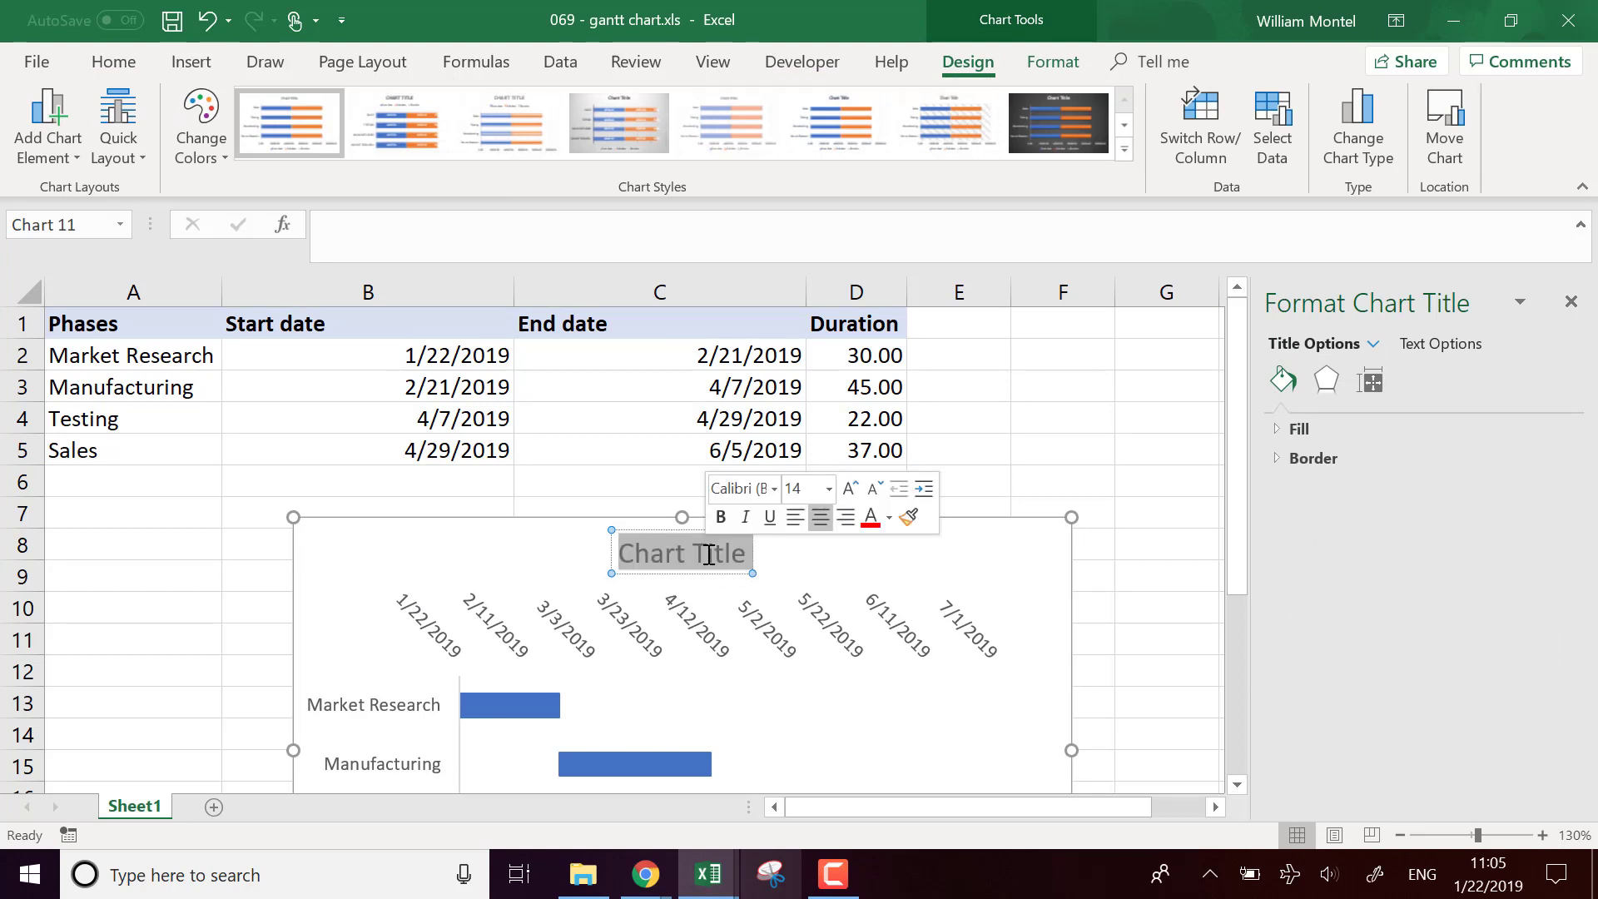
type("M")
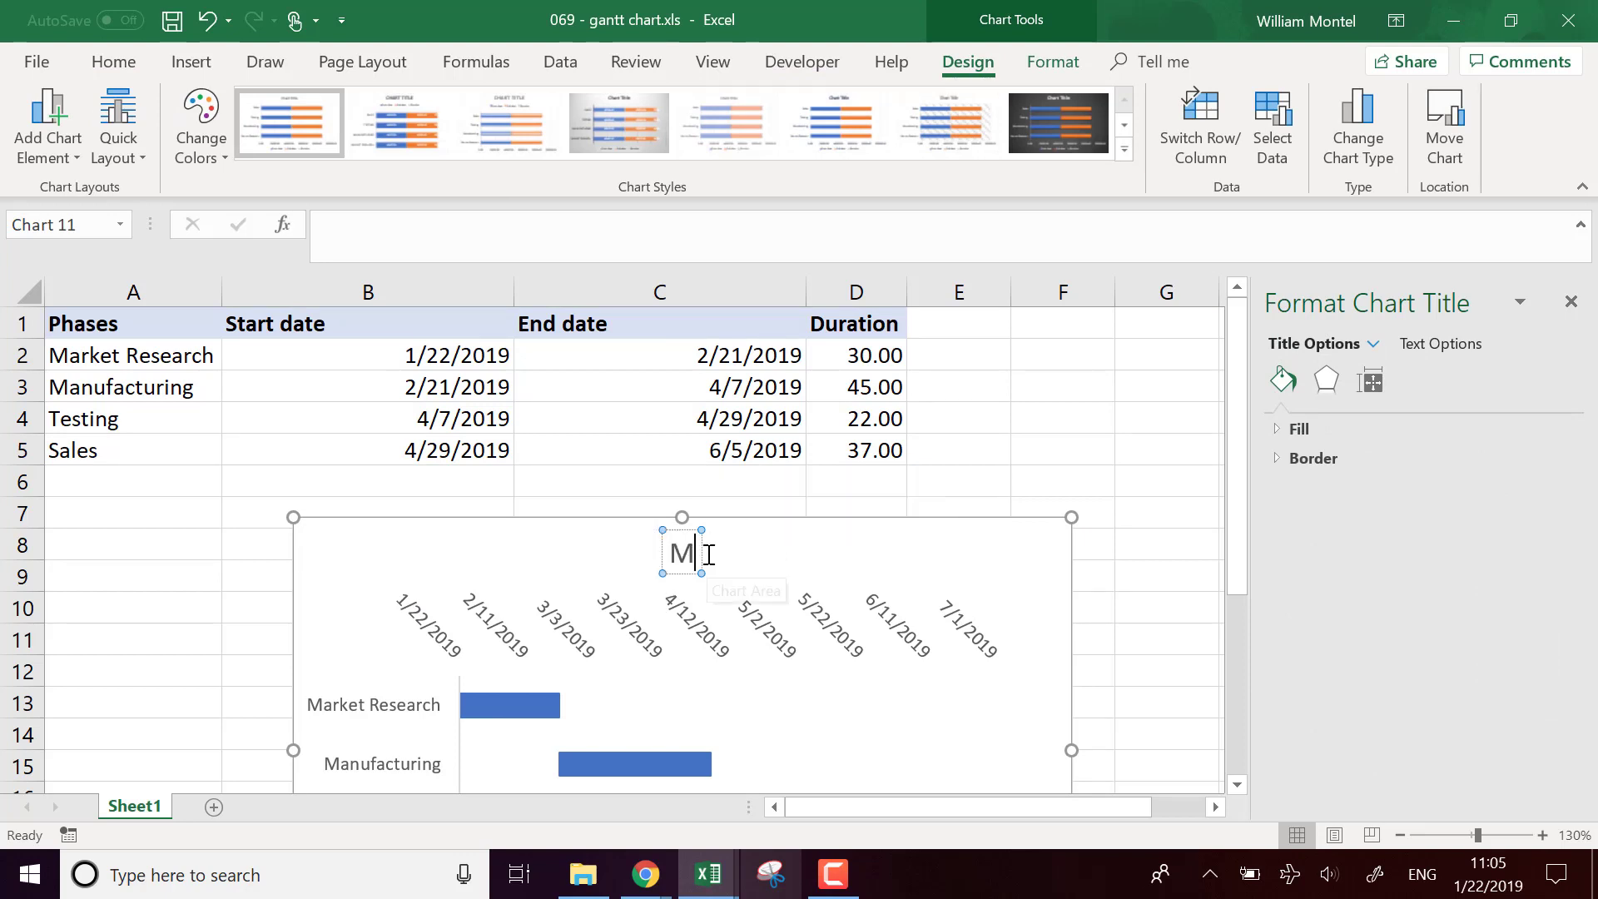
type("y project")
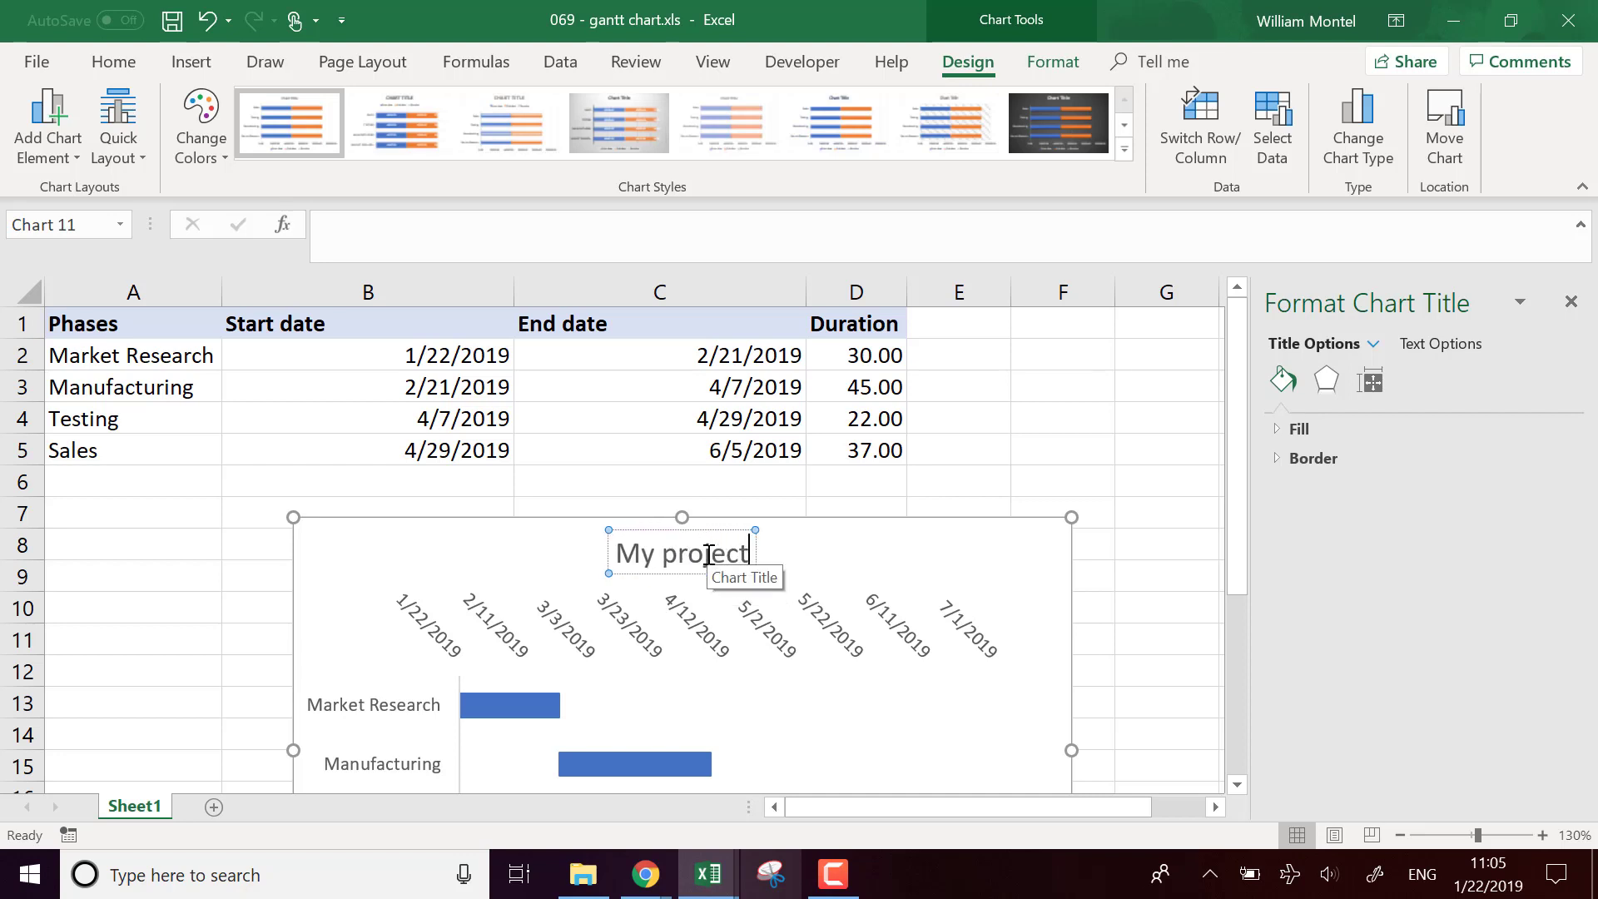
Close the Format pane and nudge the My project Gantt chart slightly right and up.
left_click(1025, 386)
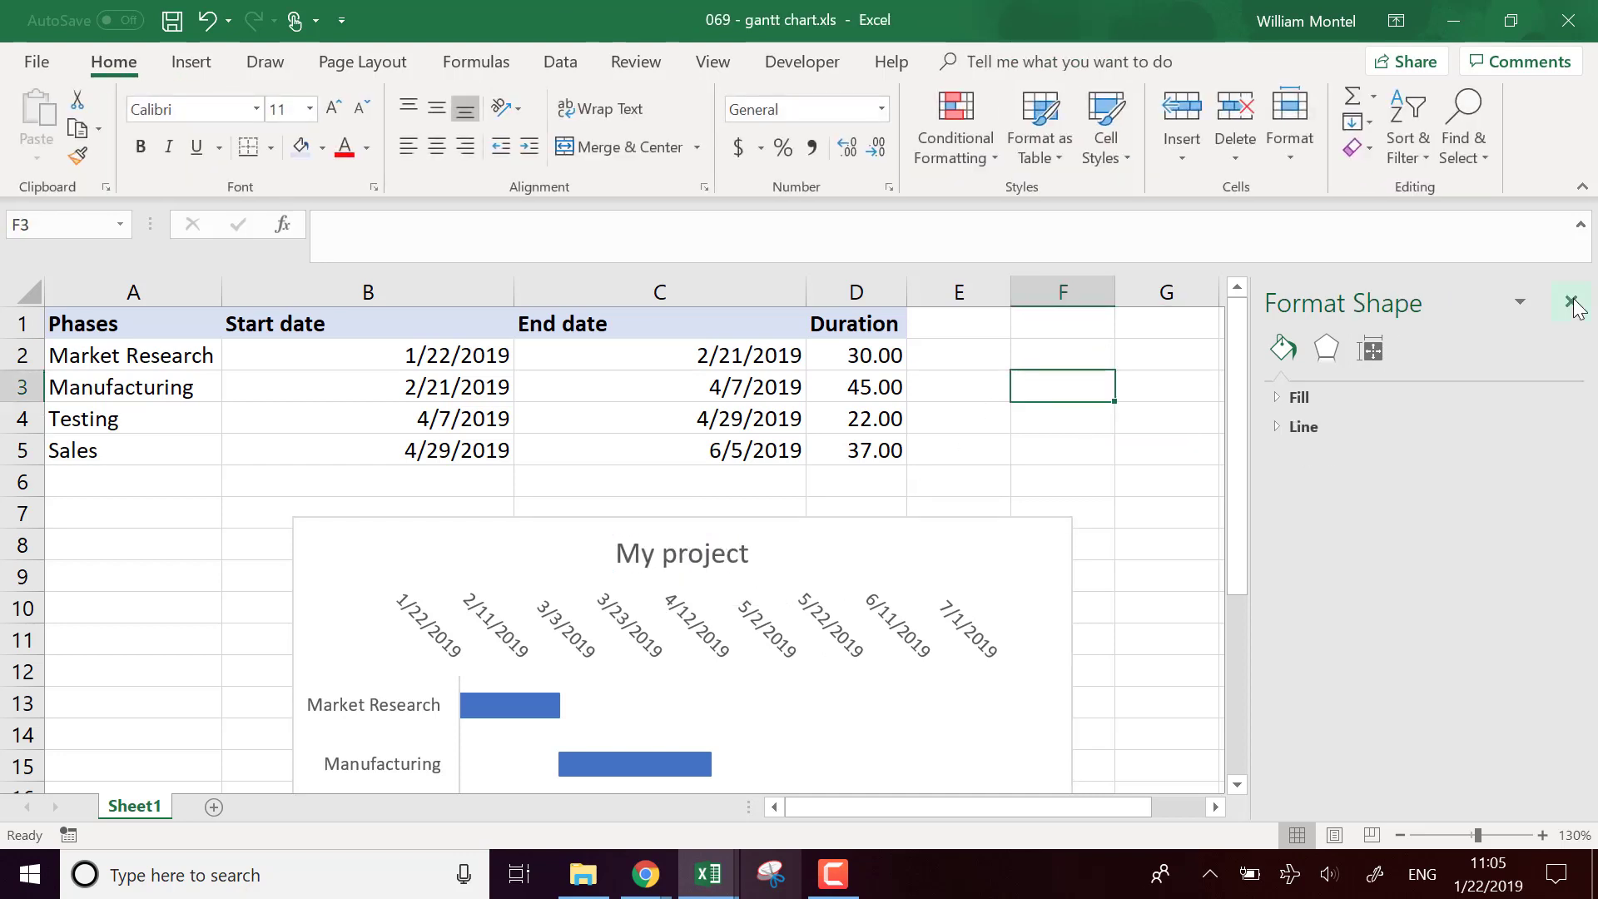
left_click(1570, 302)
scroll(1158, 475, "down", 2)
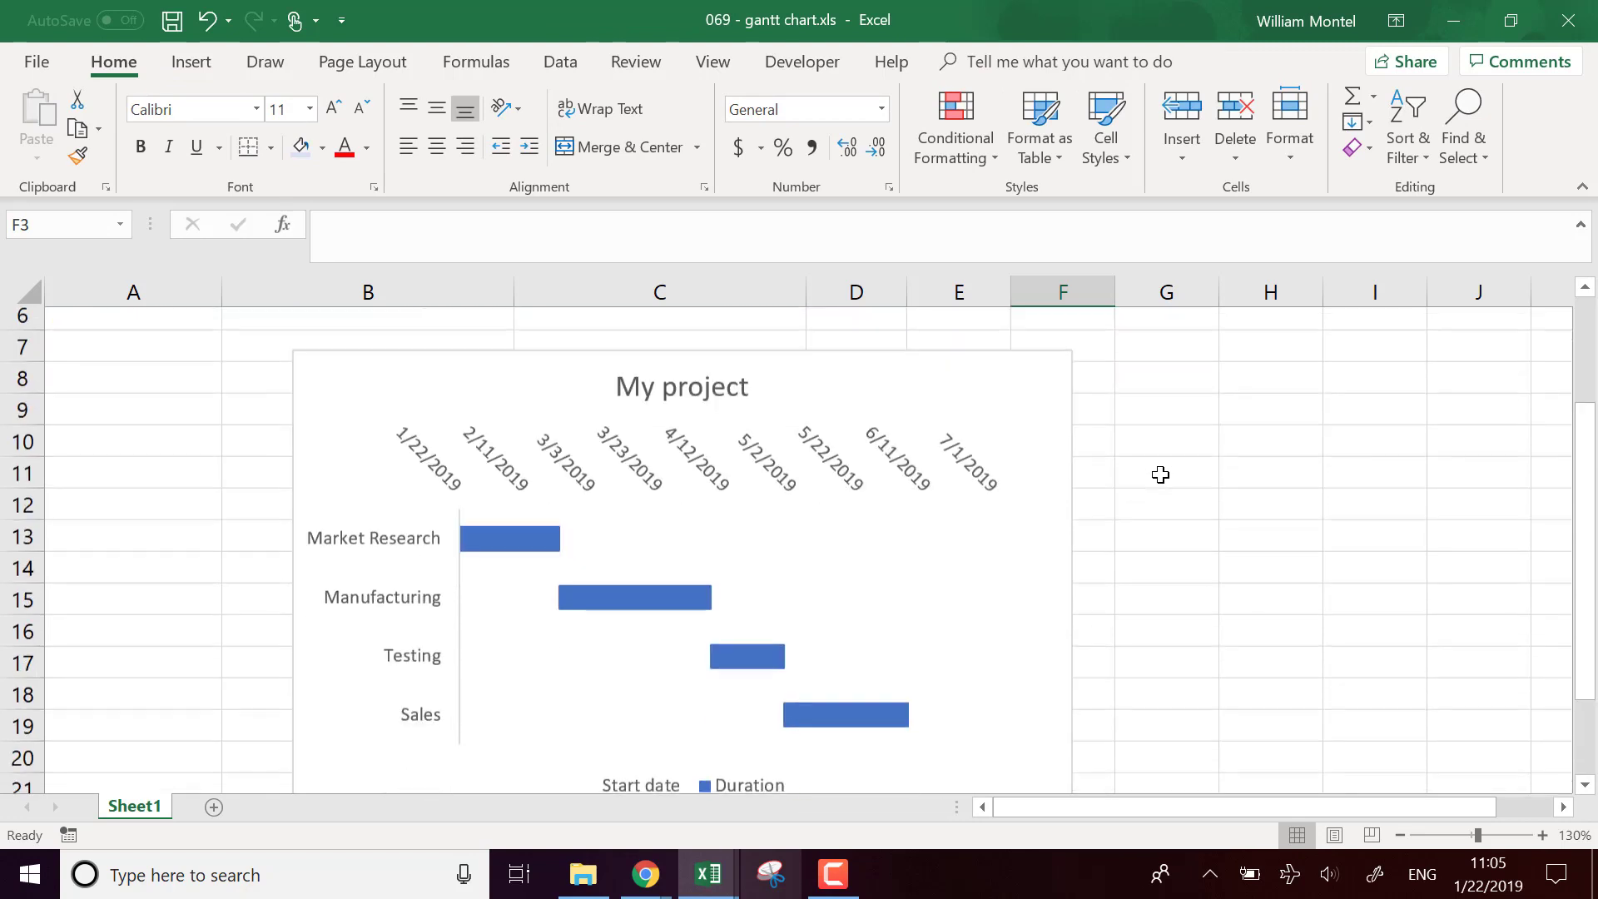
left_click_drag(1009, 353, 1073, 342)
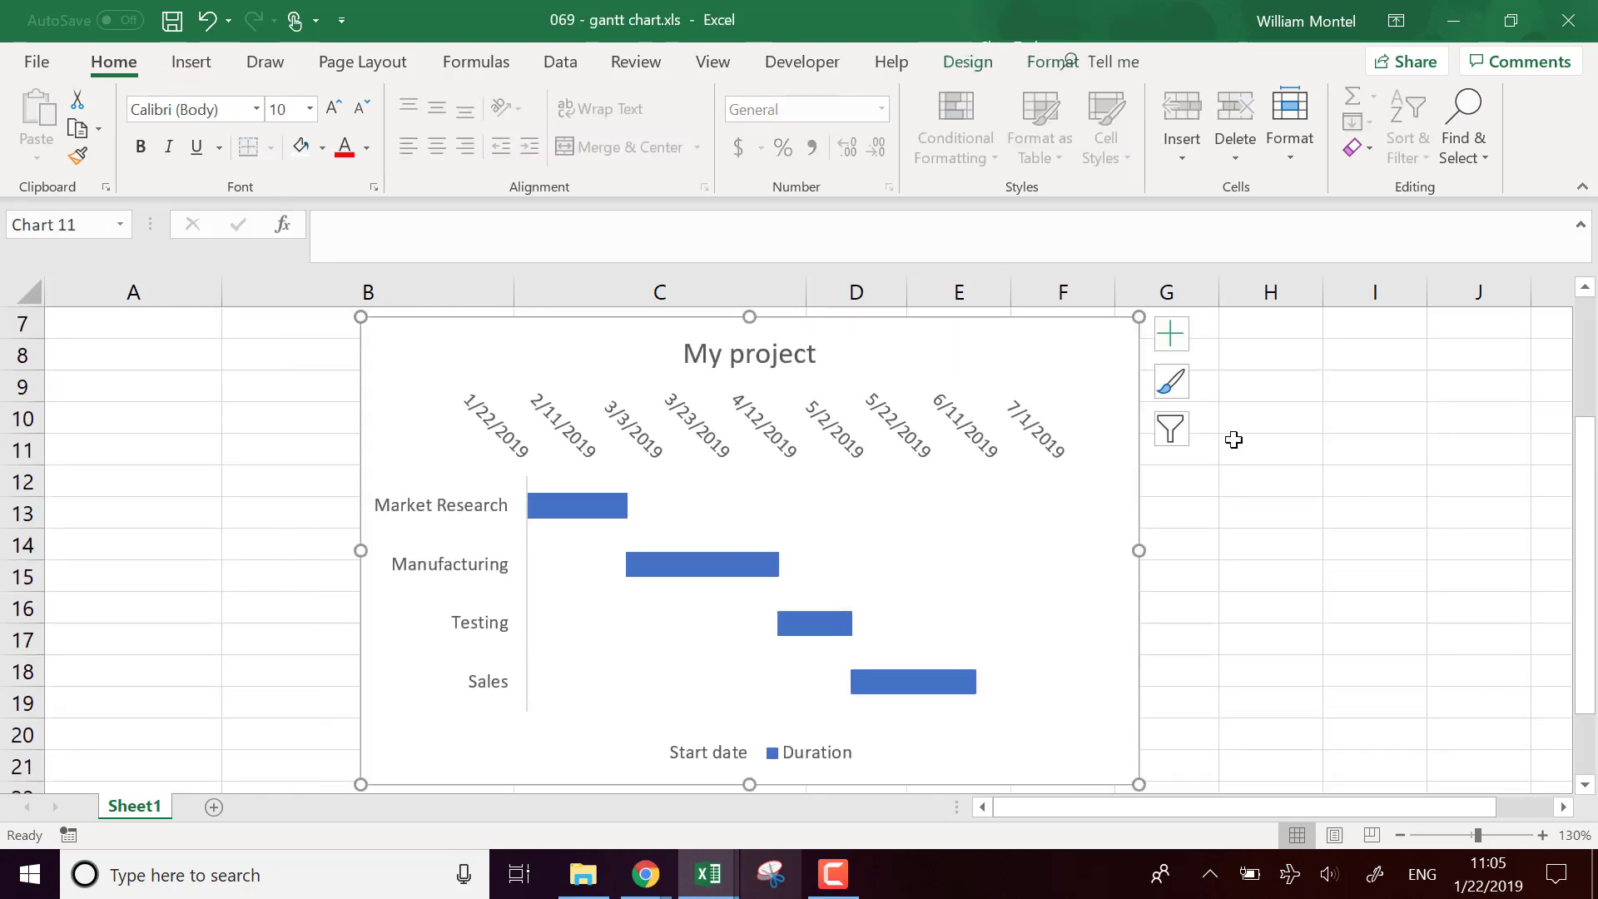
left_click(1263, 653)
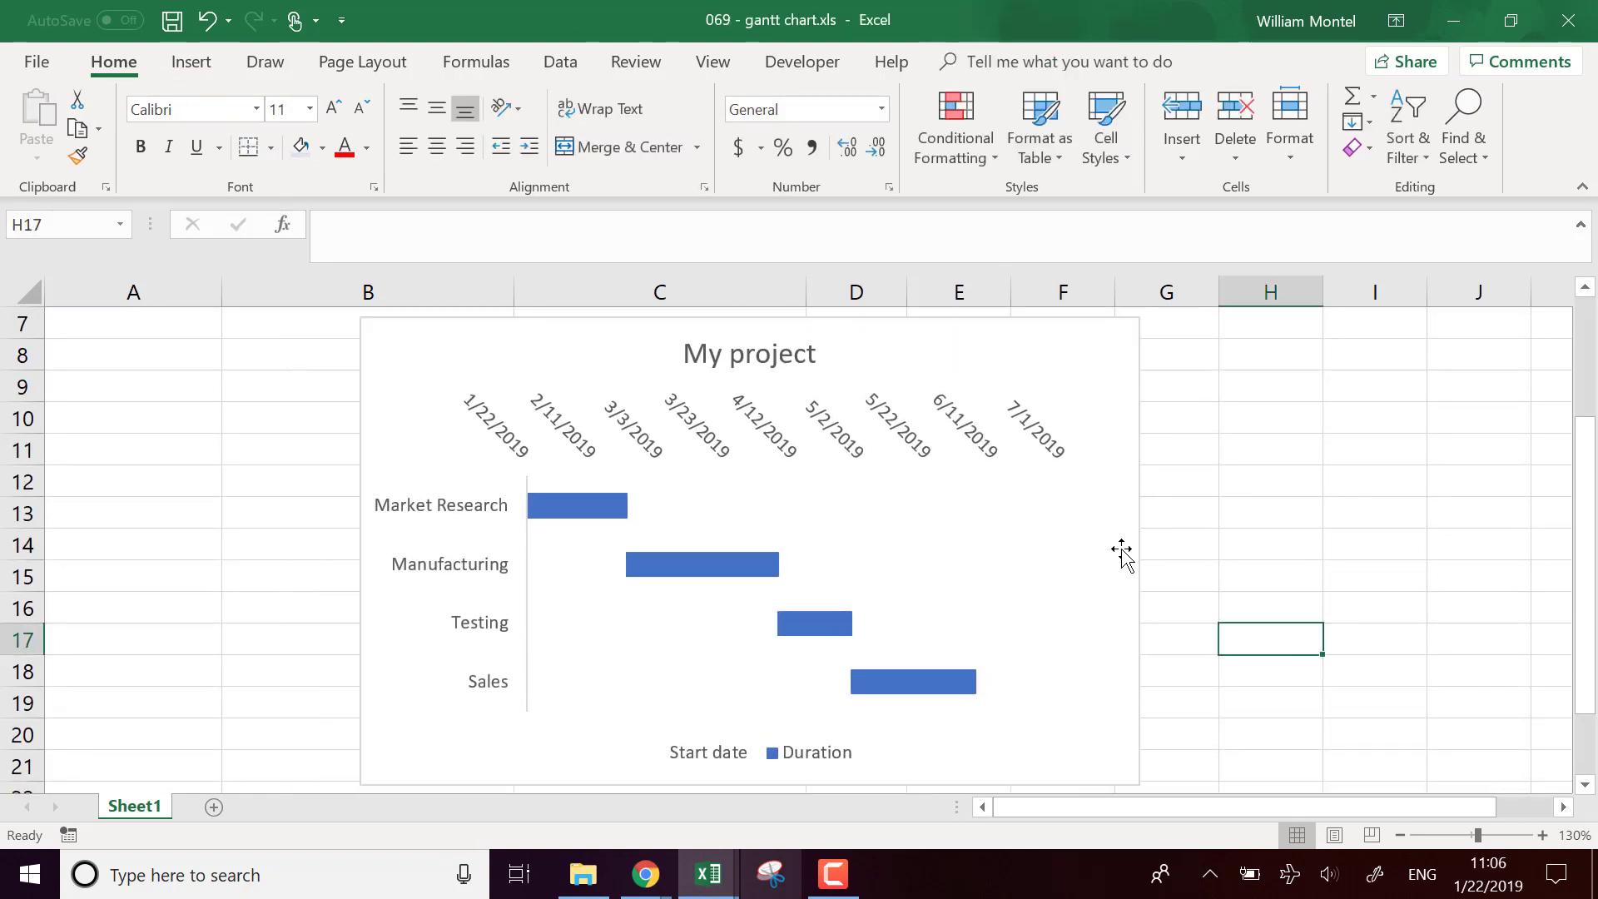
Review the start date in B2 and the duration in D2 against the chart.
scroll(1121, 548, "up", 2)
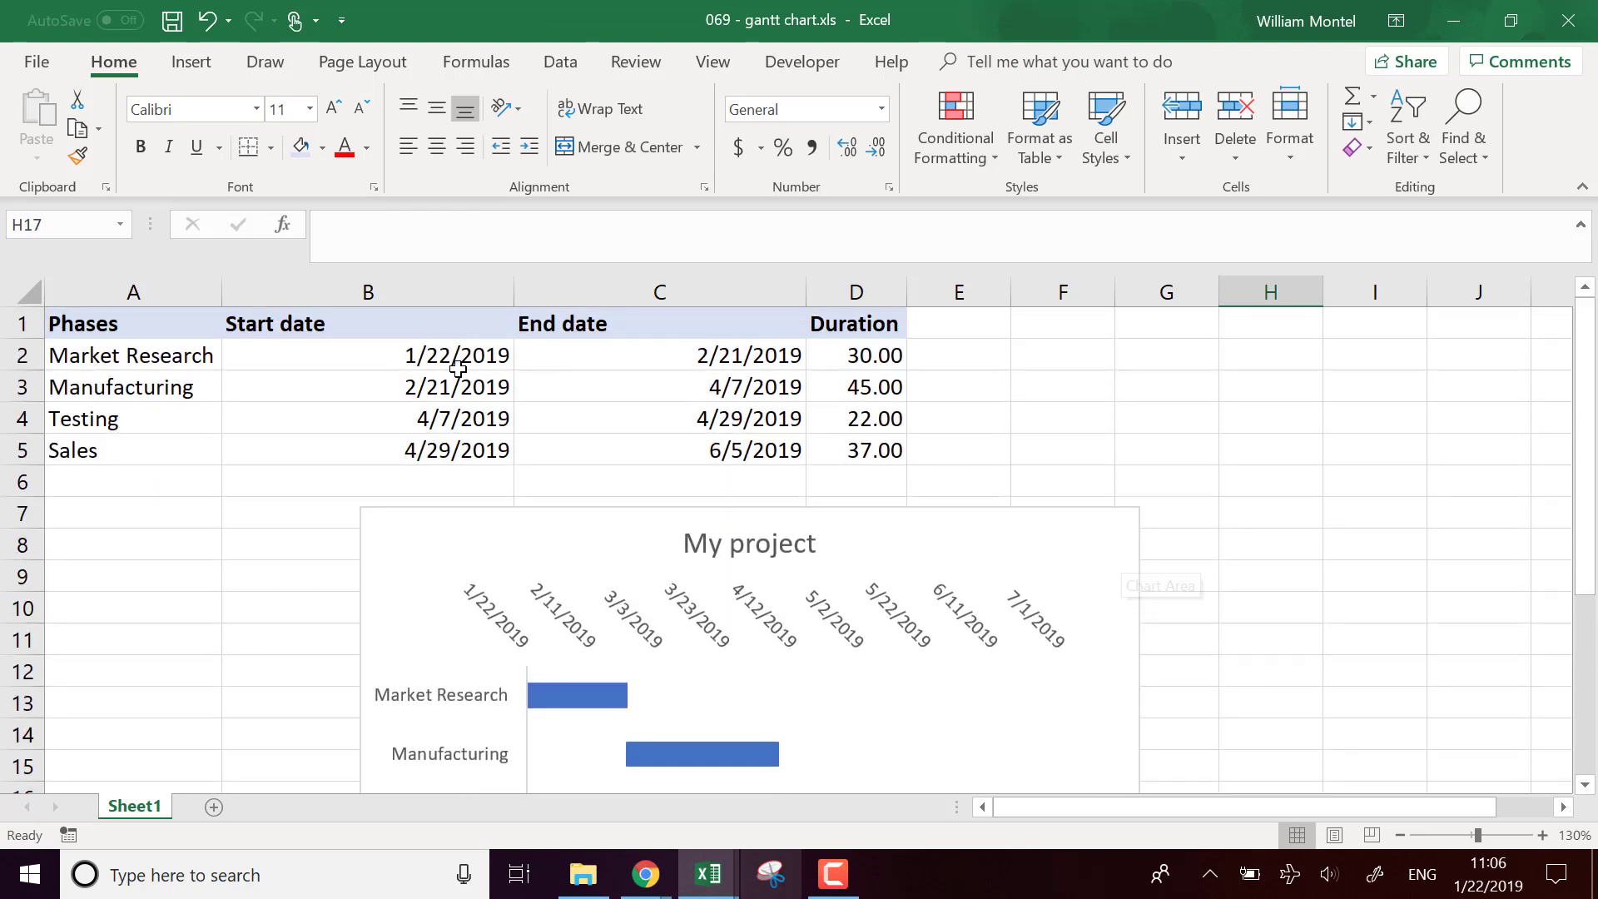
left_click(459, 363)
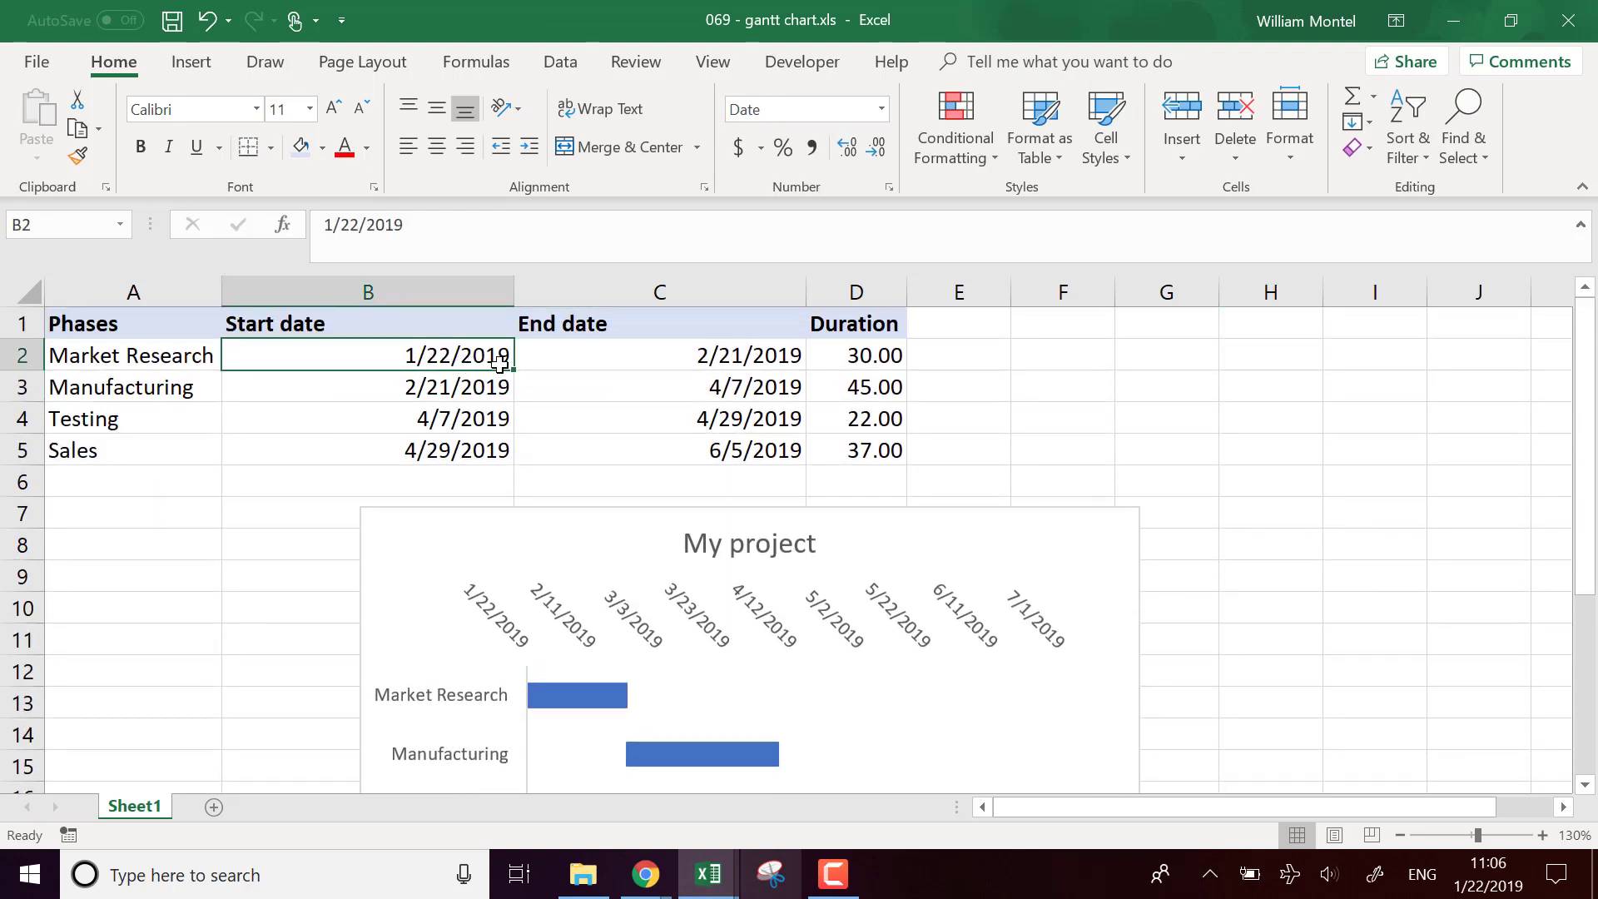
left_click(864, 358)
scroll(871, 358, "down", 2)
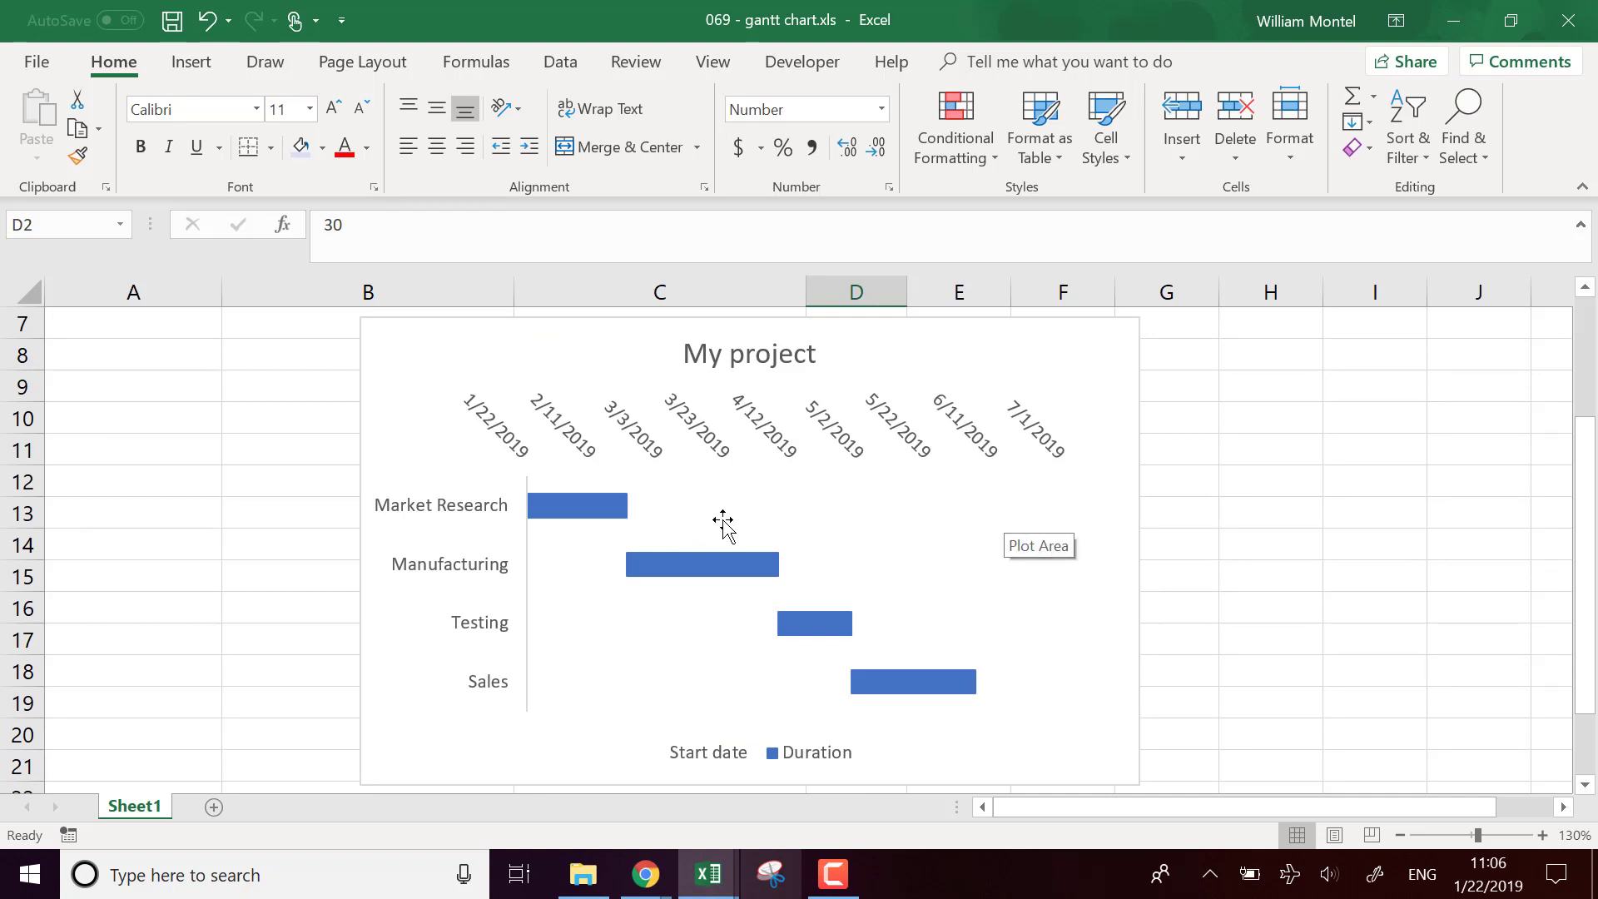
scroll(722, 523, "up", 2)
scroll(724, 524, "down", 1)
scroll(716, 524, "up", 1)
Select the Start date column, then cell B2, and scroll down to the chart.
left_click(486, 282)
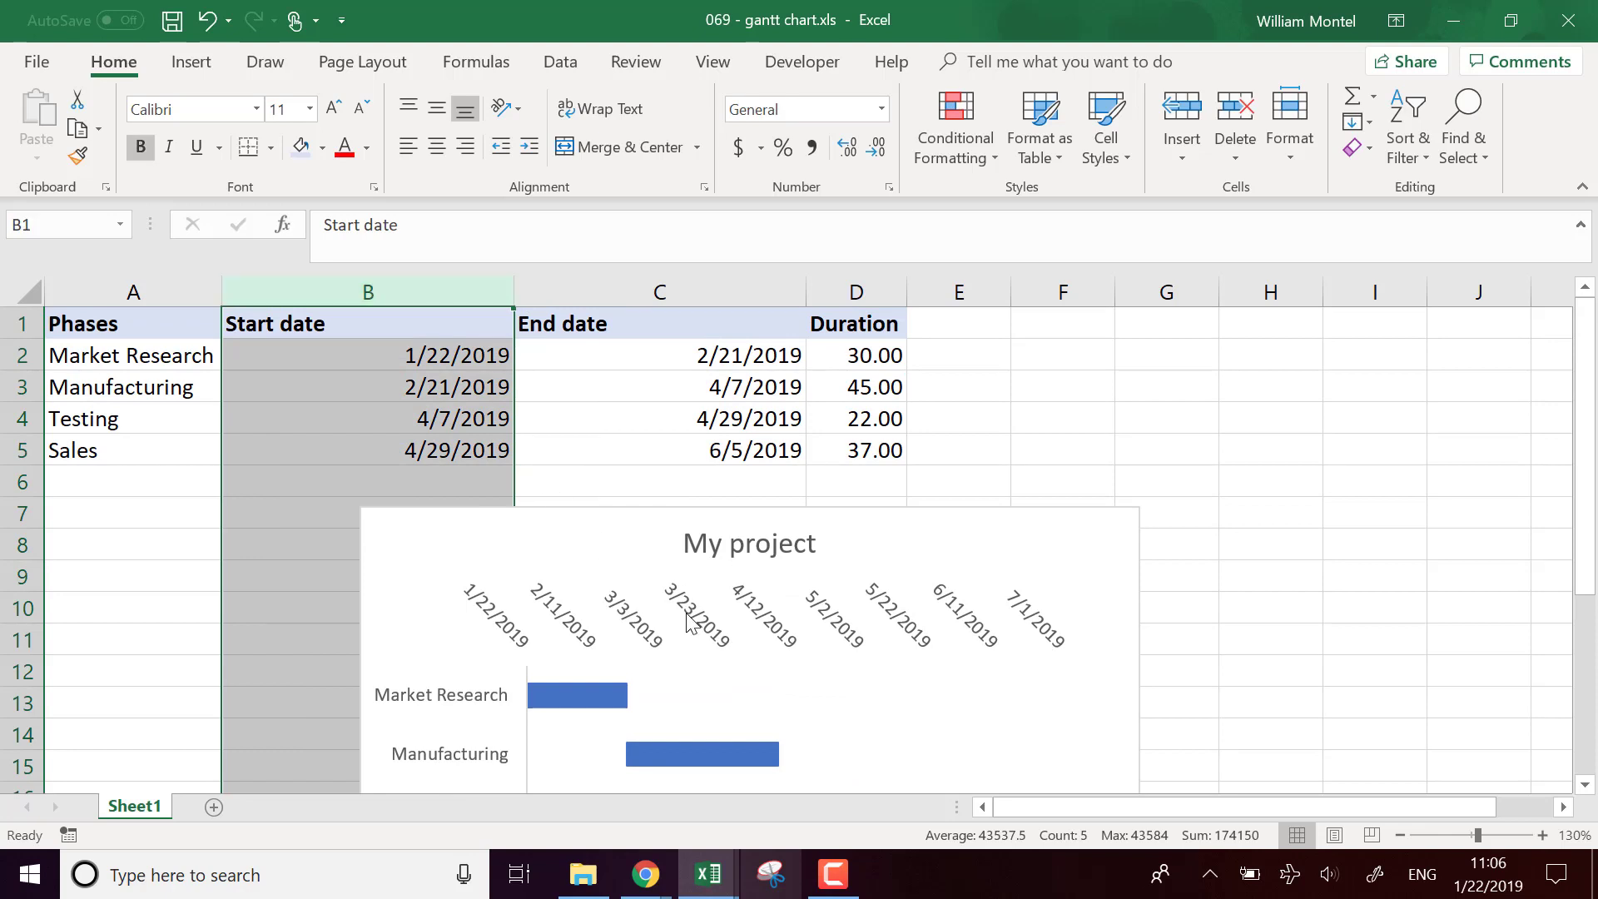
left_click(421, 357)
scroll(620, 670, "down", 1)
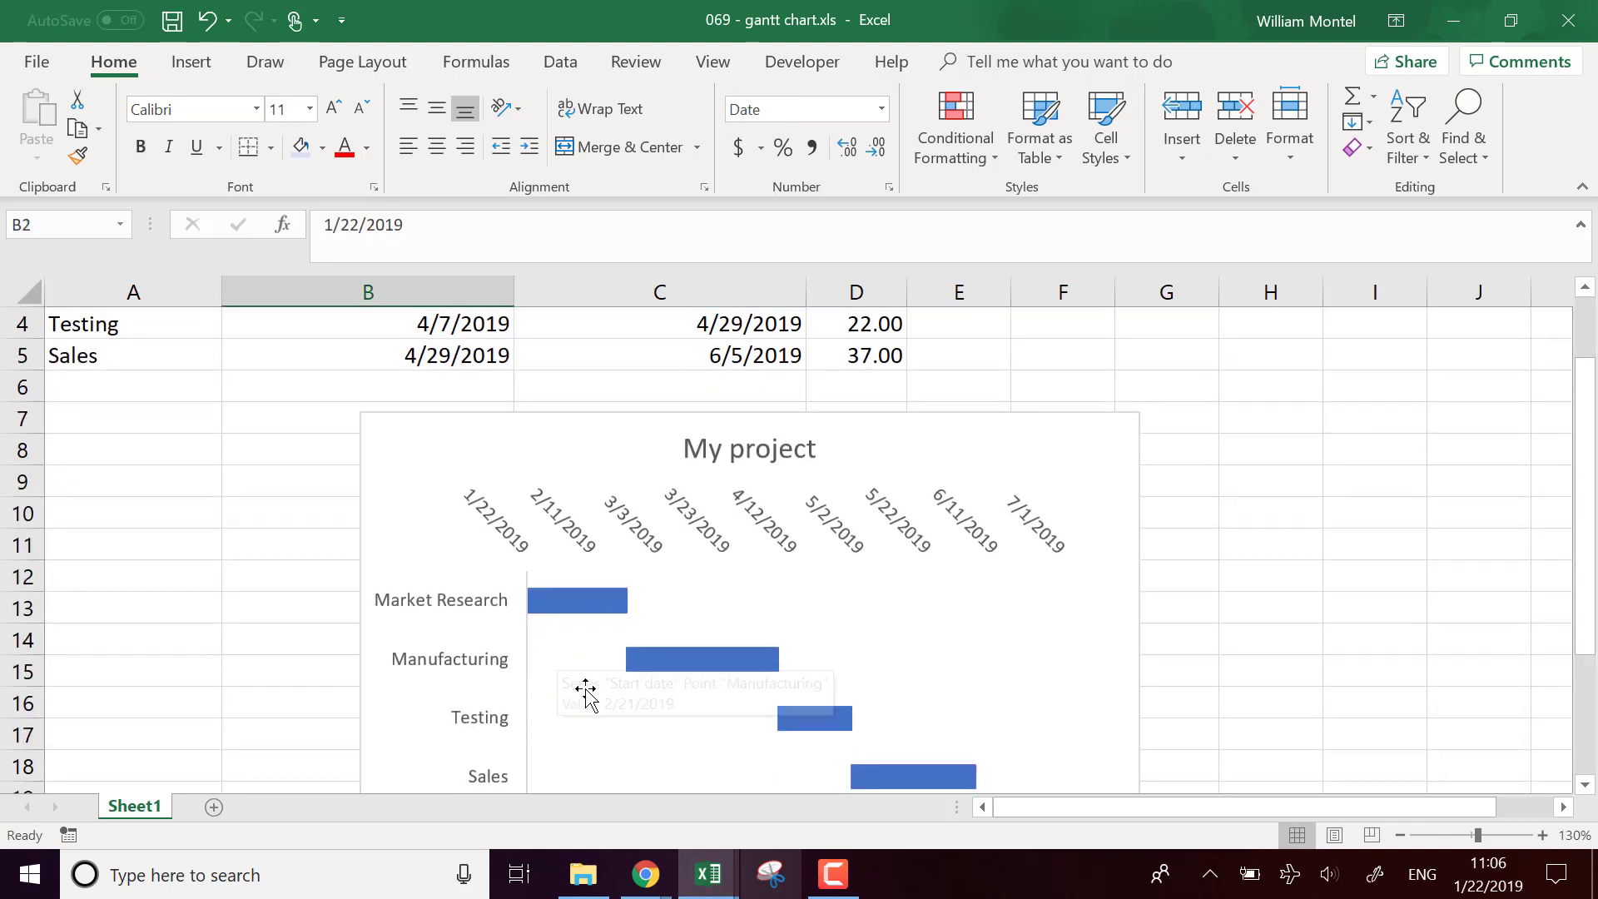
scroll(589, 694, "down", 1)
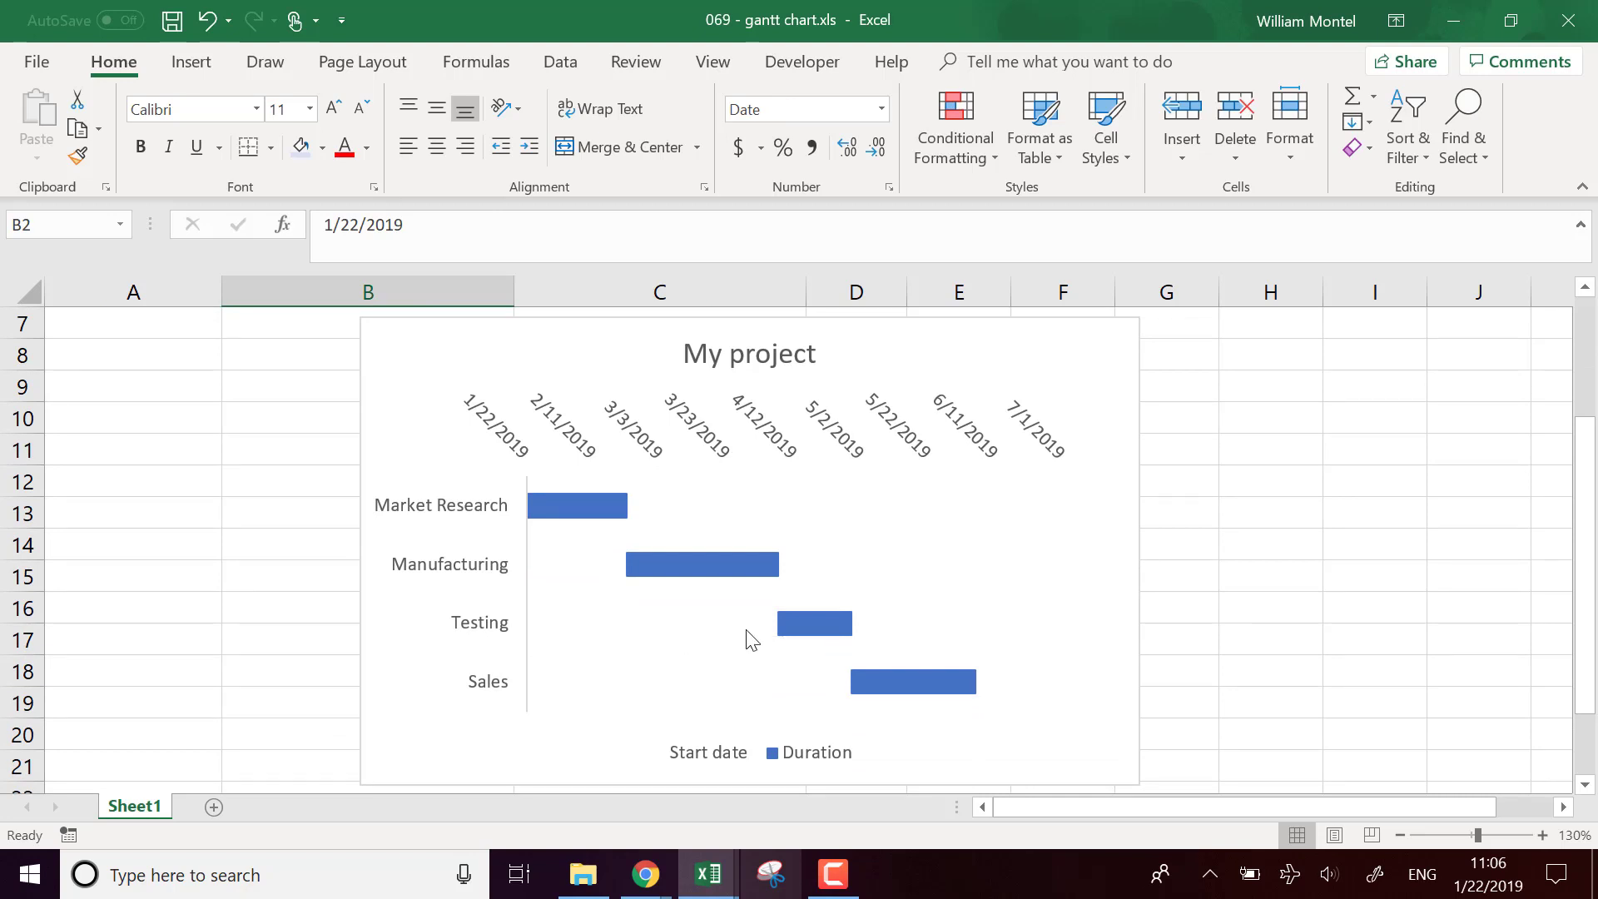
mouse_move(774, 643)
left_click(1296, 578)
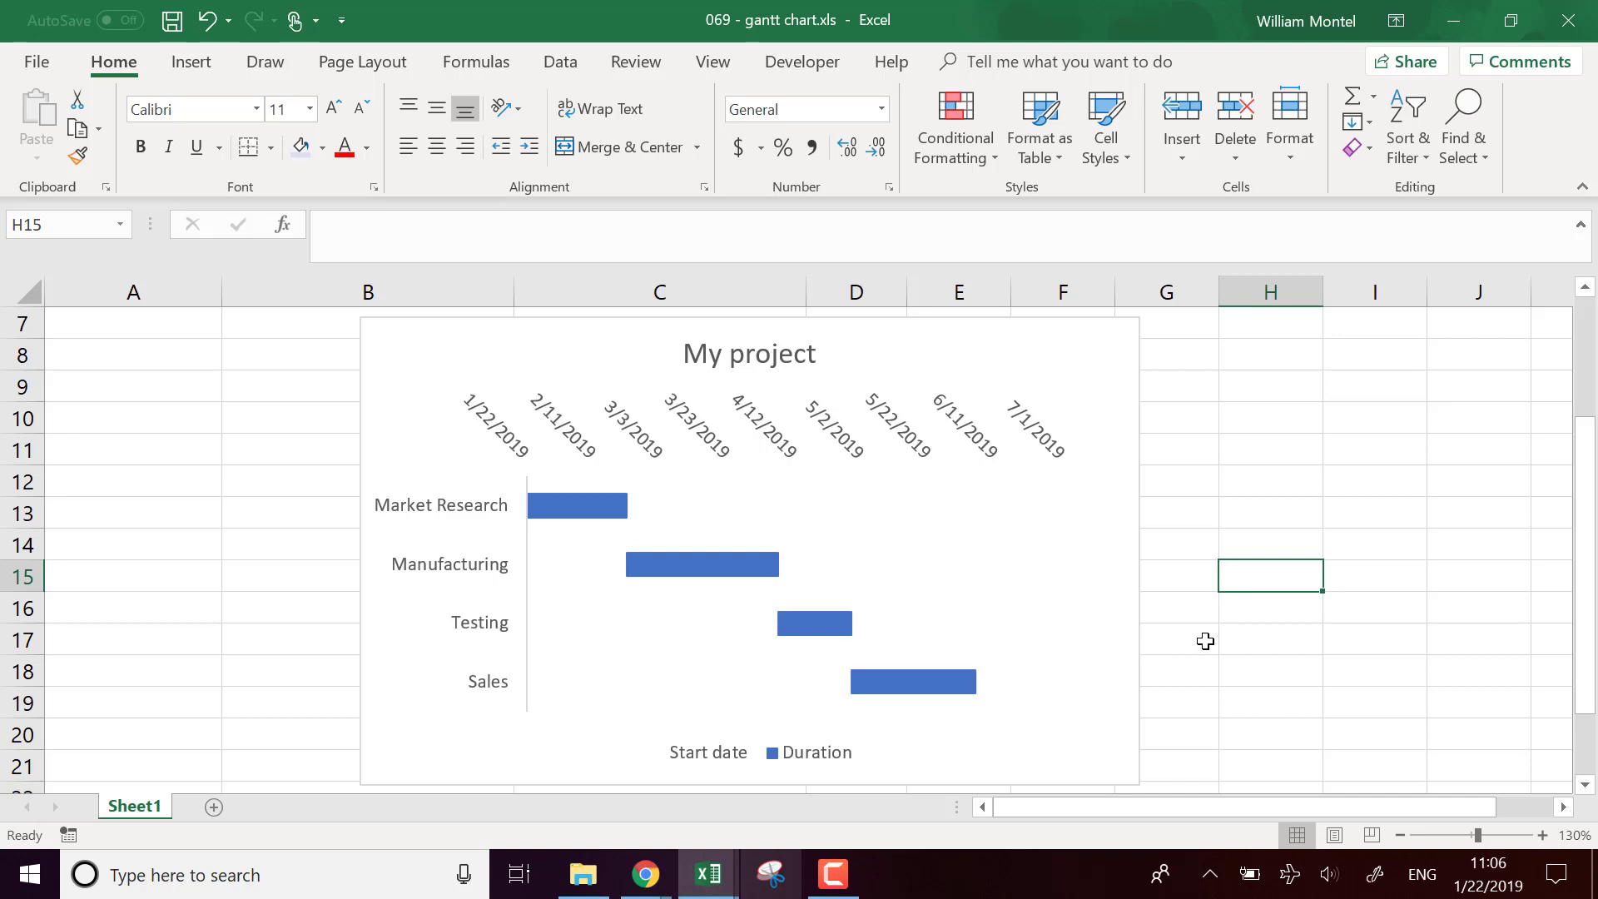
left_click(1267, 453)
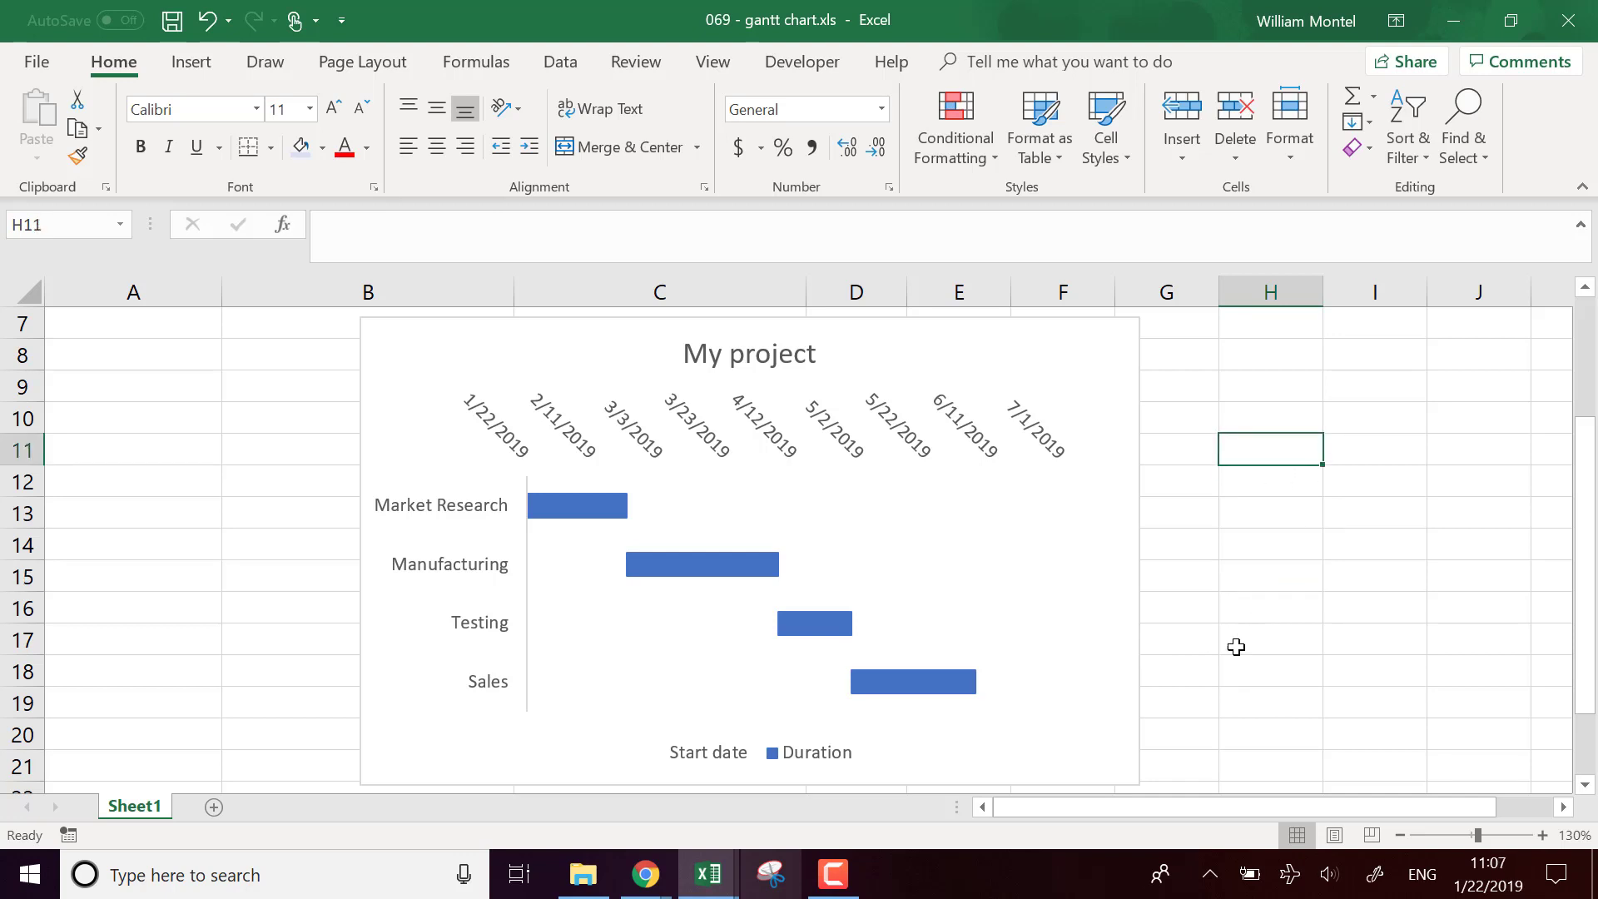